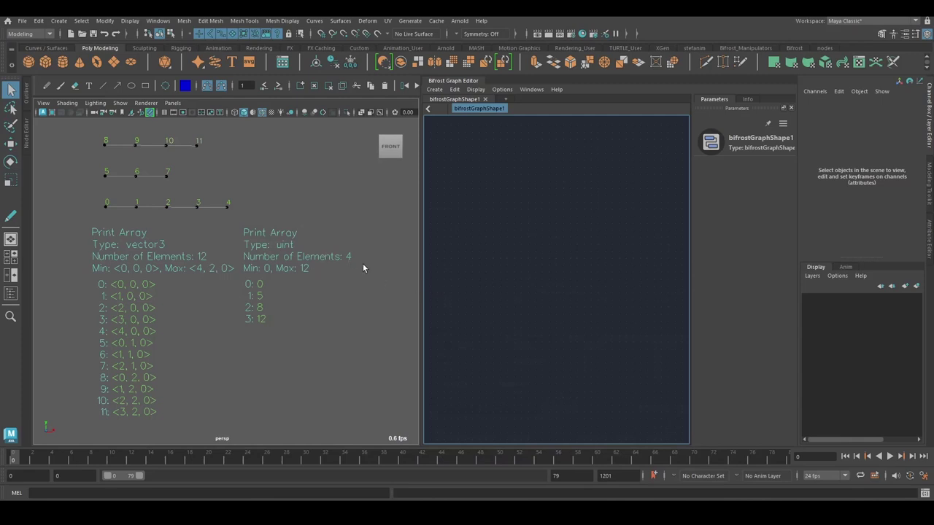
Step: Locate the construct_strands node in the Bifrost graph and select it
{"action": "middle_click_drag", "start_coordinate": [584, 382], "coordinate": [577, 172], "text": "alt"}
{"action": "middle_click_drag", "start_coordinate": [586, 214], "coordinate": [514, 199], "text": "alt"}
{"action": "scroll", "coordinate": [537, 201], "scroll_direction": "up", "scroll_amount": 6}
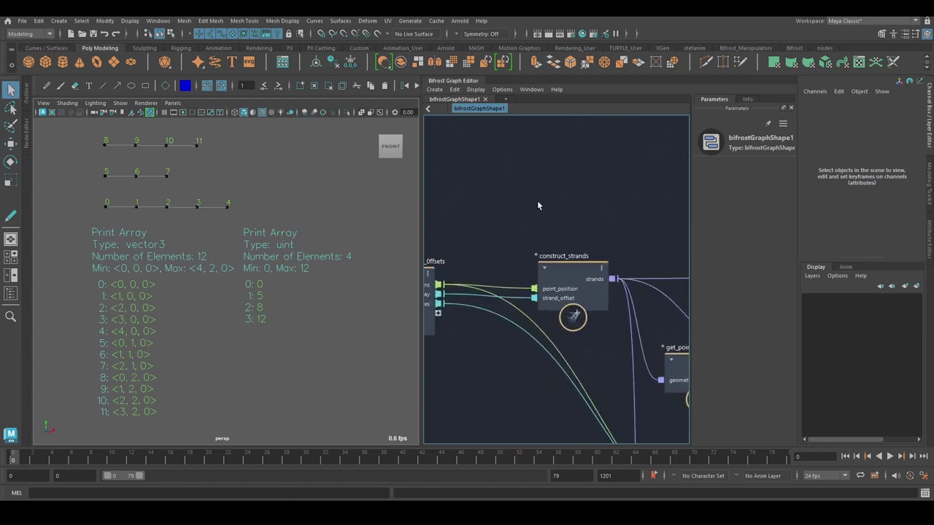
{"action": "middle_click_drag", "start_coordinate": [607, 256], "coordinate": [533, 245], "text": "alt"}
{"action": "scroll", "coordinate": [558, 251], "scroll_direction": "down", "scroll_amount": 4}
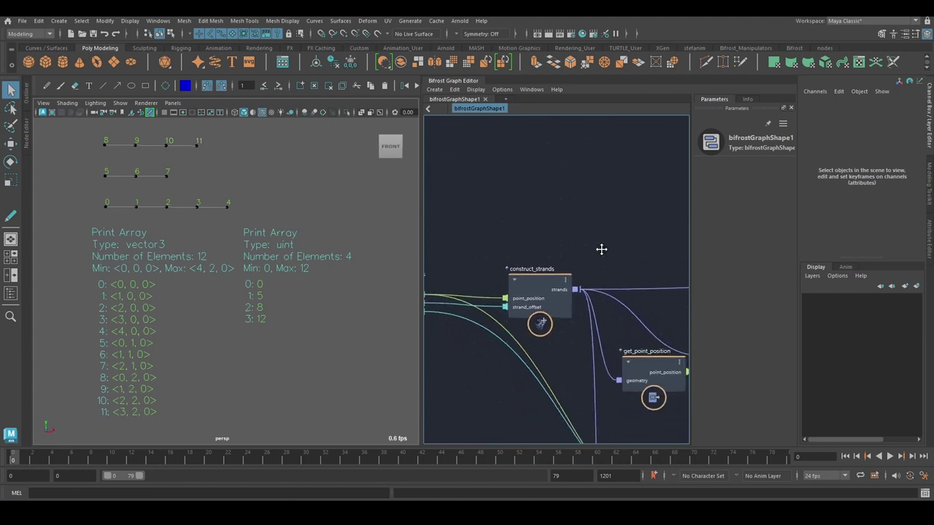
{"action": "middle_click_drag", "start_coordinate": [601, 249], "coordinate": [601, 254], "text": "alt"}
{"action": "mouse_move", "coordinate": [529, 309]}
{"action": "left_mouse_down"}
{"action": "mouse_move", "coordinate": [546, 272]}
{"action": "mouse_move", "coordinate": [522, 311]}
{"action": "left_mouse_up"}
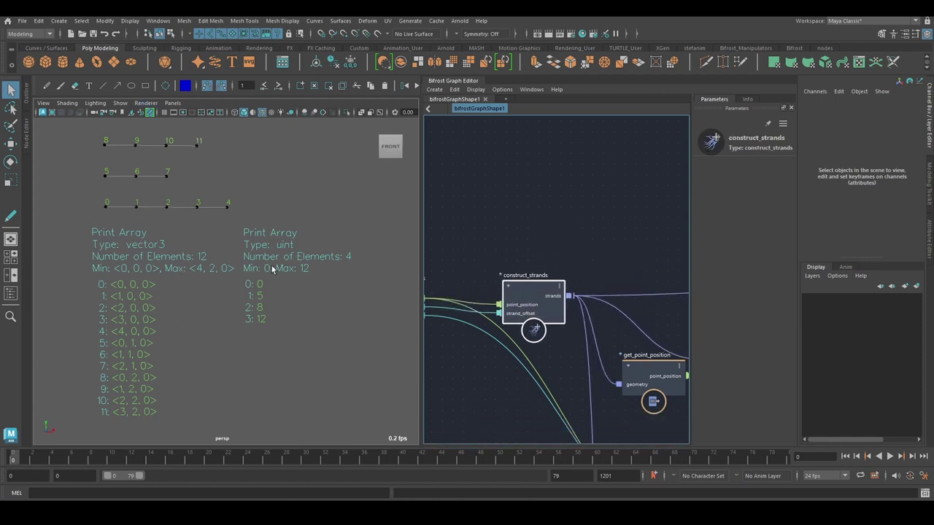
Step: Inspect the point_position and strand_offset properties with a watchpoint on the construct_strands to output connection
{"action": "middle_click_drag", "start_coordinate": [633, 230], "coordinate": [494, 228], "text": "alt"}
{"action": "left_click_drag", "start_coordinate": [590, 341], "coordinate": [584, 454]}
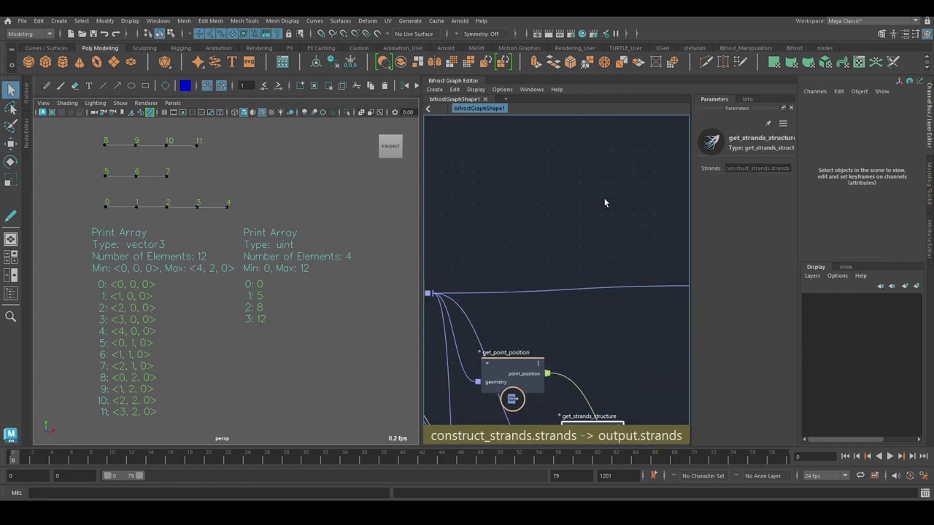
{"action": "middle_click_drag", "start_coordinate": [604, 199], "coordinate": [587, 197], "text": "alt"}
{"action": "left_click", "coordinate": [552, 287]}
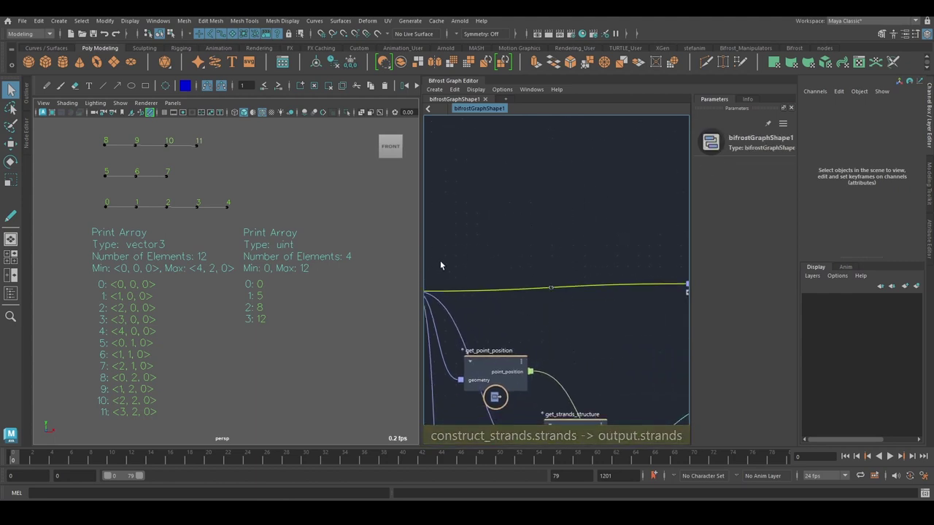
{"action": "left_click", "coordinate": [549, 286]}
{"action": "right_click_drag", "start_coordinate": [594, 332], "coordinate": [481, 302], "text": "alt"}
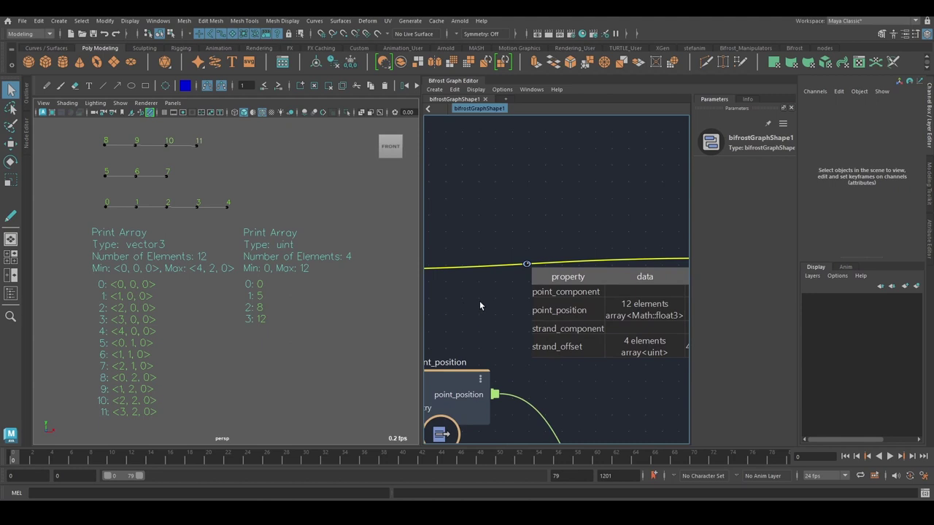
{"action": "left_click", "coordinate": [583, 312]}
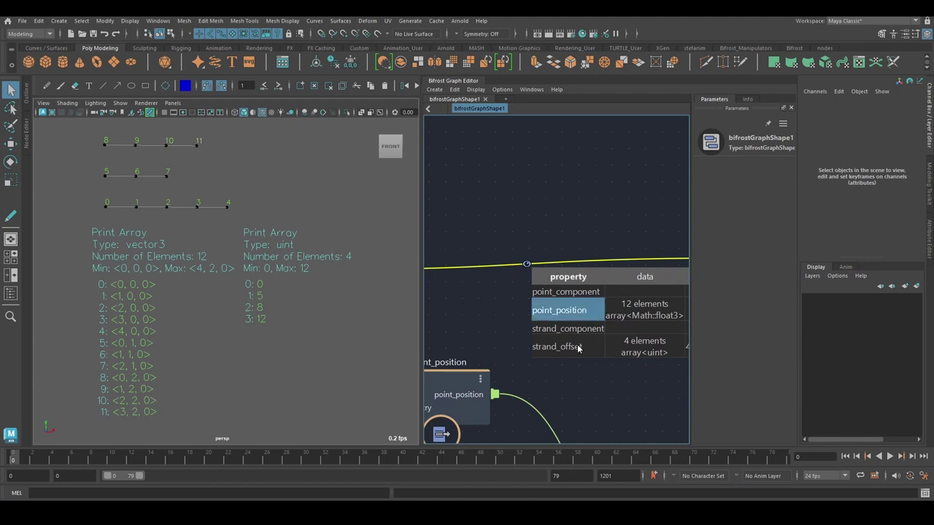
{"action": "left_click", "coordinate": [578, 346]}
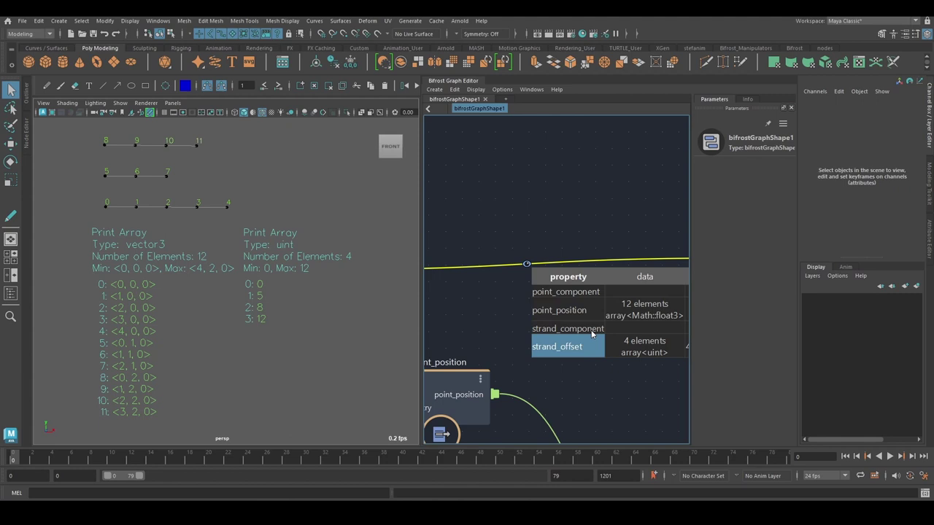
{"action": "left_click_drag", "start_coordinate": [58, 221], "coordinate": [371, 421]}
{"action": "left_click", "coordinate": [372, 421]}
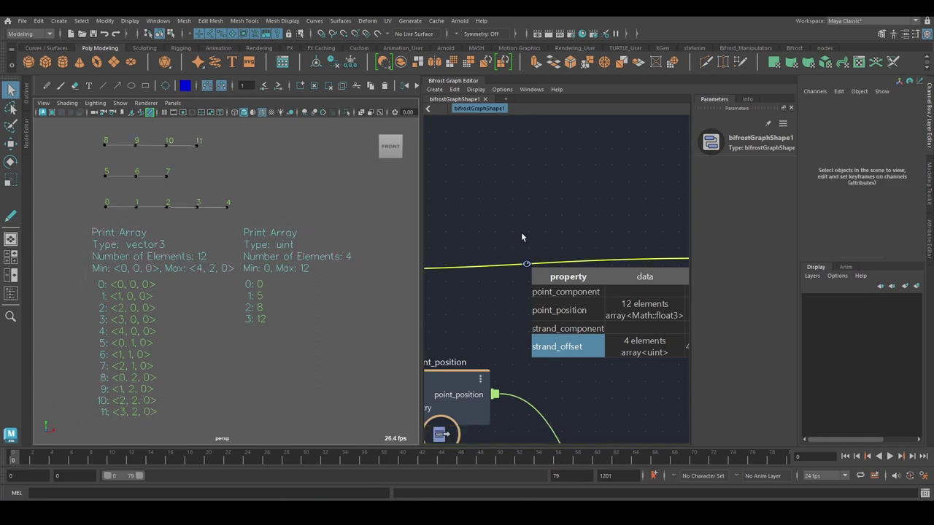
{"action": "middle_click_drag", "start_coordinate": [512, 309], "coordinate": [545, 296], "text": "alt"}
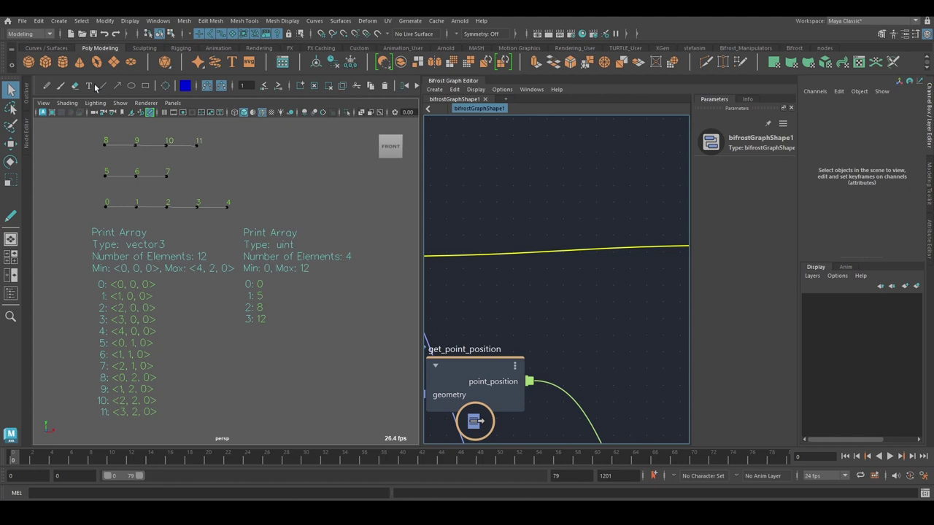
Step: Circle the vector3 and uint array listings in the viewport with the Blue Pencil brush, and undo both strokes
{"action": "left_click", "coordinate": [63, 86]}
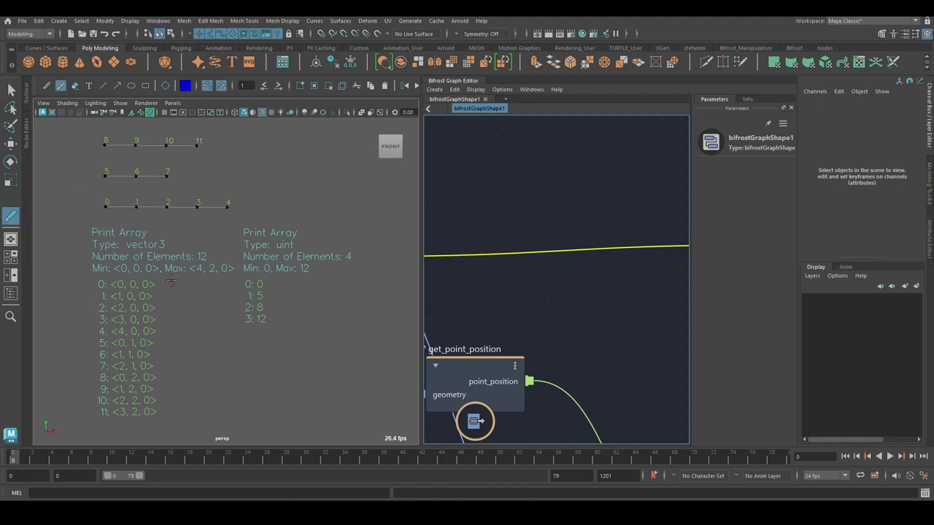
{"action": "mouse_move", "coordinate": [174, 282]}
{"action": "left_mouse_down"}
{"action": "mouse_move", "coordinate": [52, 288]}
{"action": "mouse_move", "coordinate": [146, 435]}
{"action": "mouse_move", "coordinate": [155, 274]}
{"action": "left_mouse_up"}
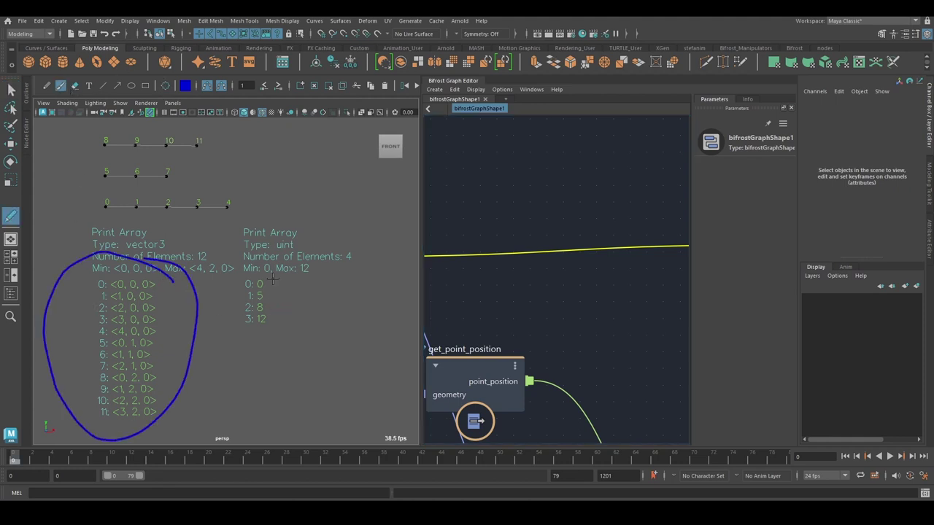
{"action": "mouse_move", "coordinate": [276, 281]}
{"action": "left_mouse_down"}
{"action": "mouse_move", "coordinate": [251, 359]}
{"action": "mouse_move", "coordinate": [253, 270]}
{"action": "left_mouse_up"}
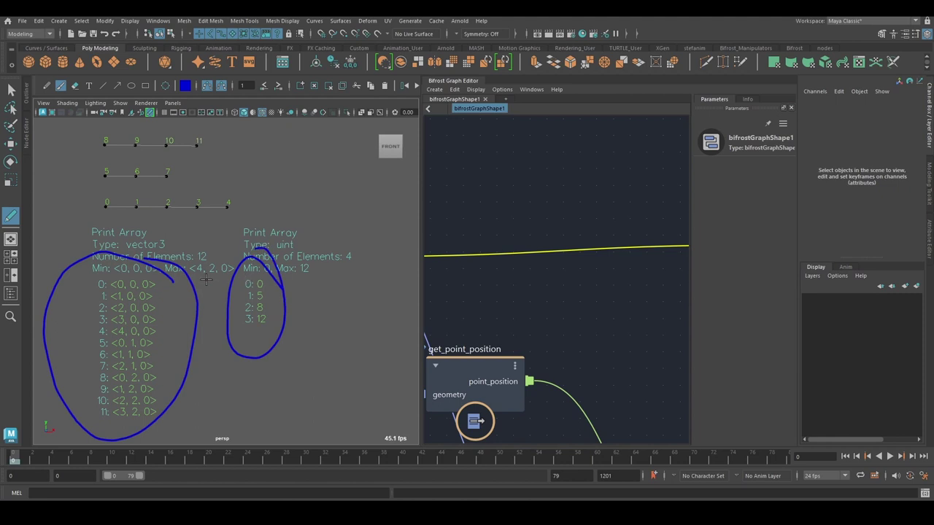
{"action": "key", "text": "ctrl+z"}
{"action": "key", "text": "ctrl+z"}
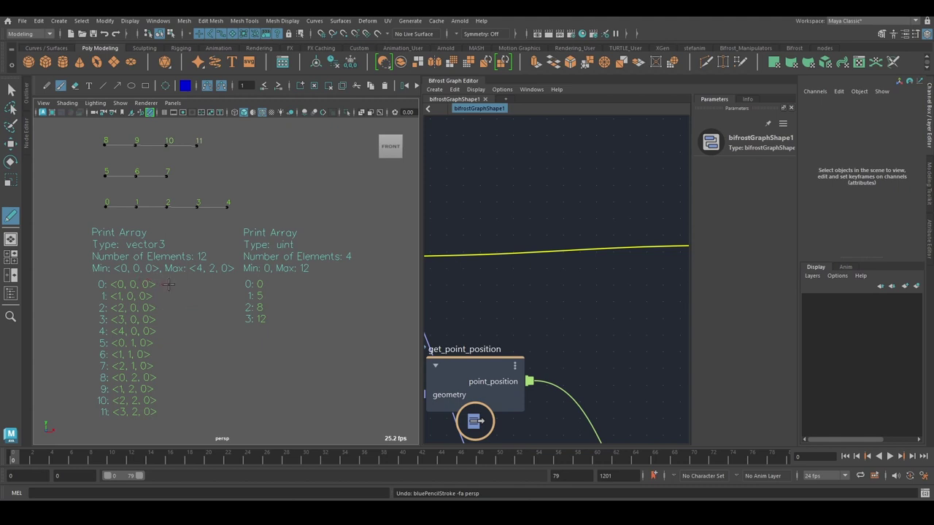
Step: Draw a blue arrow from the first vector3 element towards the uint array, and undo it
{"action": "left_click_drag", "start_coordinate": [181, 285], "coordinate": [221, 291]}
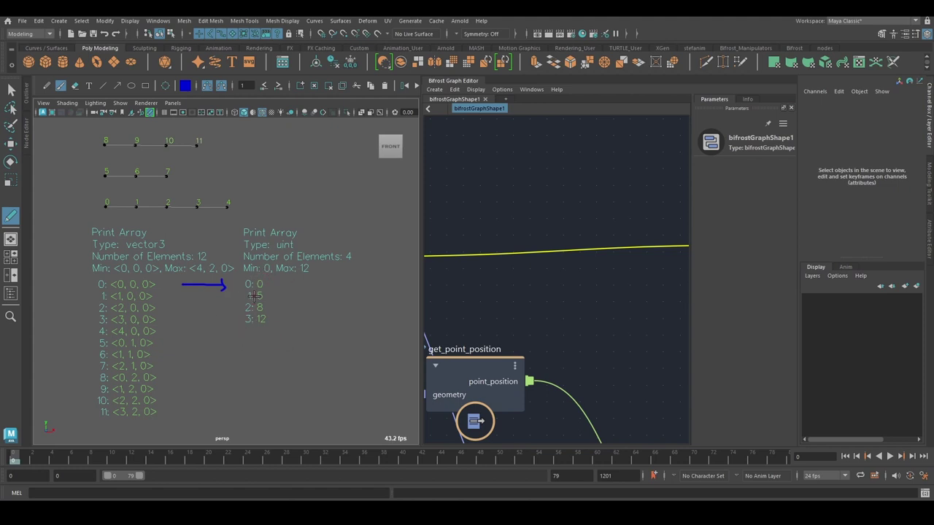
{"action": "key", "text": "ctrl+z"}
{"action": "key", "text": "ctrl+z"}
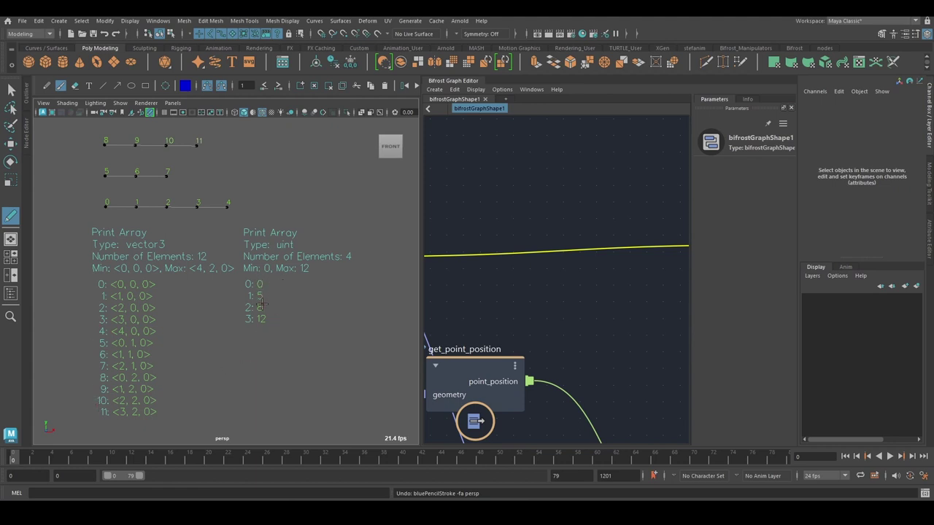
Step: Cross out the last offset value, mark vector3 element 4 and the start of the middle strand, and undo these strokes
{"action": "mouse_move", "coordinate": [273, 313]}
{"action": "left_mouse_down"}
{"action": "mouse_move", "coordinate": [254, 325]}
{"action": "mouse_move", "coordinate": [270, 333]}
{"action": "left_mouse_up"}
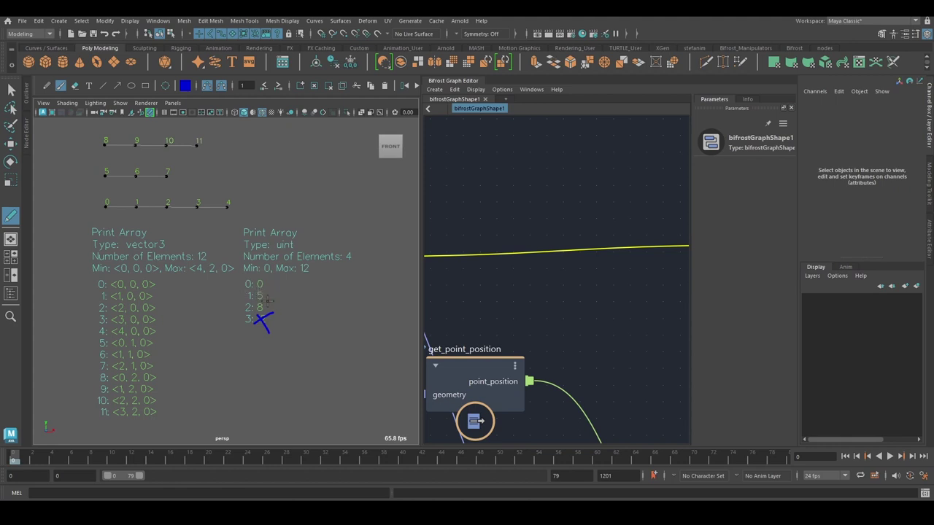
{"action": "mouse_move", "coordinate": [106, 338]}
{"action": "left_mouse_down"}
{"action": "mouse_move", "coordinate": [94, 340]}
{"action": "mouse_move", "coordinate": [101, 350]}
{"action": "mouse_move", "coordinate": [105, 339]}
{"action": "mouse_move", "coordinate": [95, 337]}
{"action": "mouse_move", "coordinate": [148, 350]}
{"action": "mouse_move", "coordinate": [155, 337]}
{"action": "left_mouse_up"}
{"action": "mouse_move", "coordinate": [108, 164]}
{"action": "left_mouse_down"}
{"action": "mouse_move", "coordinate": [100, 179]}
{"action": "mouse_move", "coordinate": [110, 185]}
{"action": "left_mouse_up"}
{"action": "key", "text": "ctrl+z"}
{"action": "key", "text": "ctrl+z"}
{"action": "key", "text": "ctrl+z"}
{"action": "key", "text": "ctrl+z"}
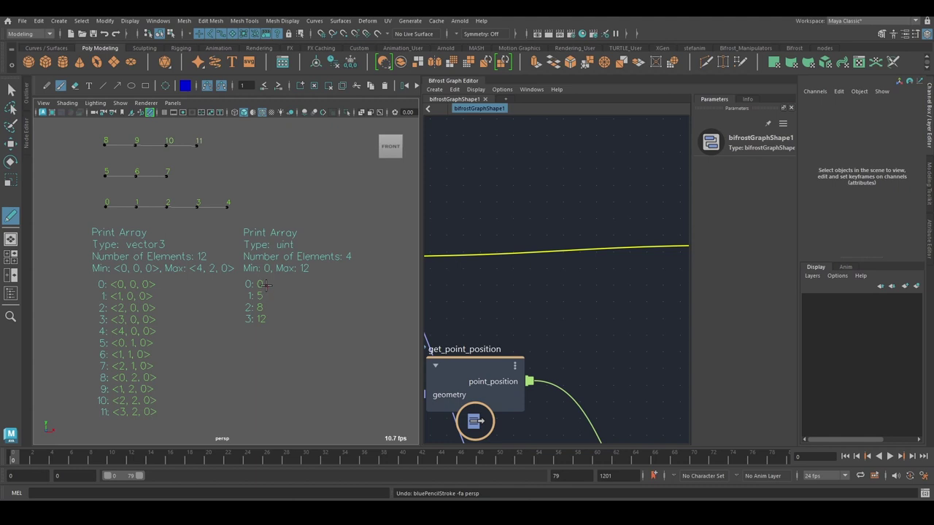
Step: Annotate the first strand in blue: write "-4" beside offset 0, bracket elements 0 to 4 and underline the lowest strand
{"action": "left_click_drag", "start_coordinate": [268, 283], "coordinate": [284, 285]}
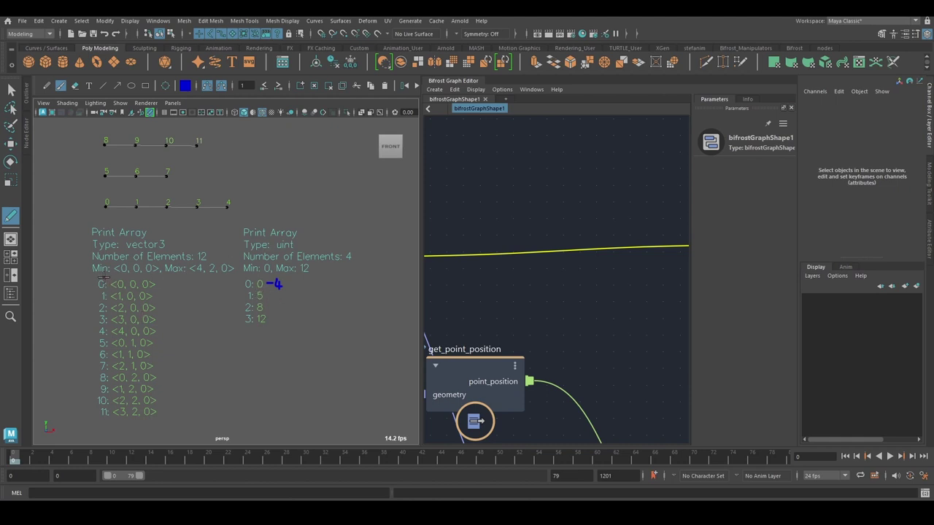
{"action": "left_click_drag", "start_coordinate": [105, 275], "coordinate": [100, 337]}
{"action": "left_click_drag", "start_coordinate": [104, 213], "coordinate": [232, 213]}
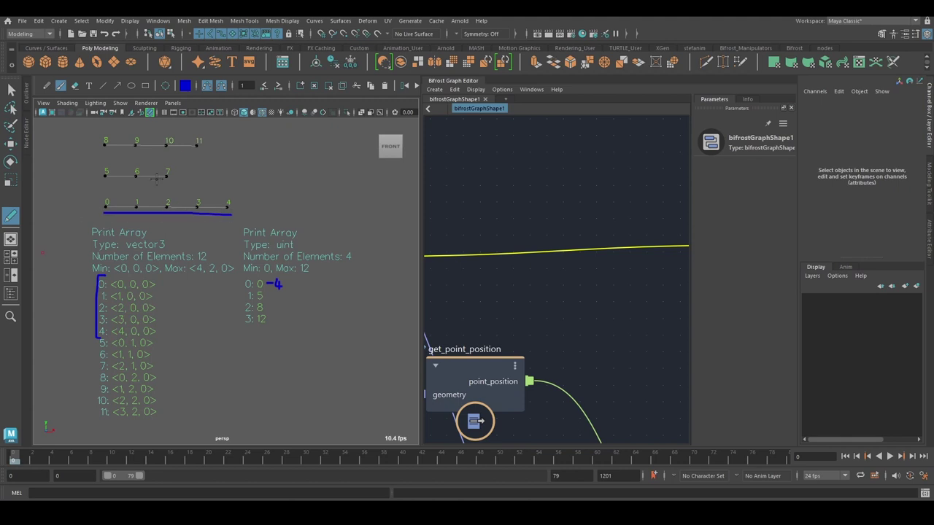
Step: Annotate the second strand in magenta: write "-7" beside offset 5, bracket elements 5 to 7 and underline the middle strand
{"action": "left_click", "coordinate": [185, 88]}
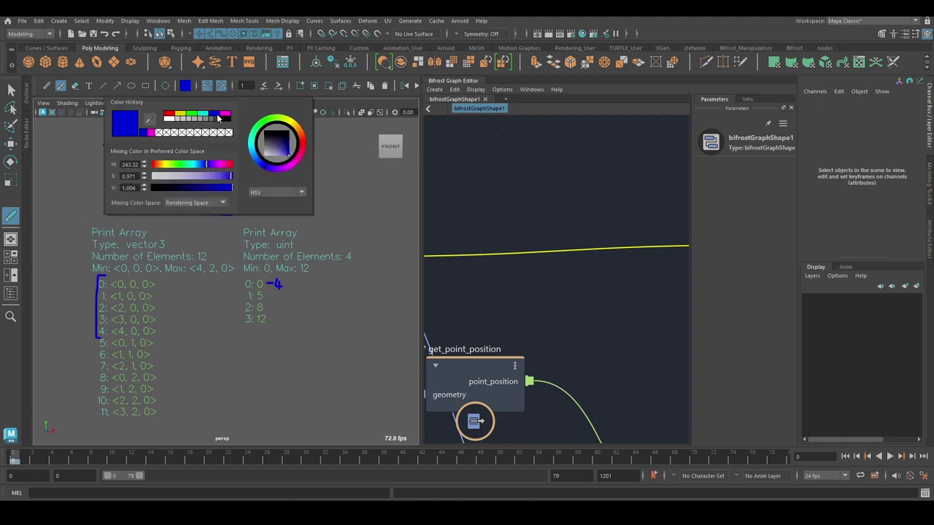
{"action": "left_click", "coordinate": [227, 117]}
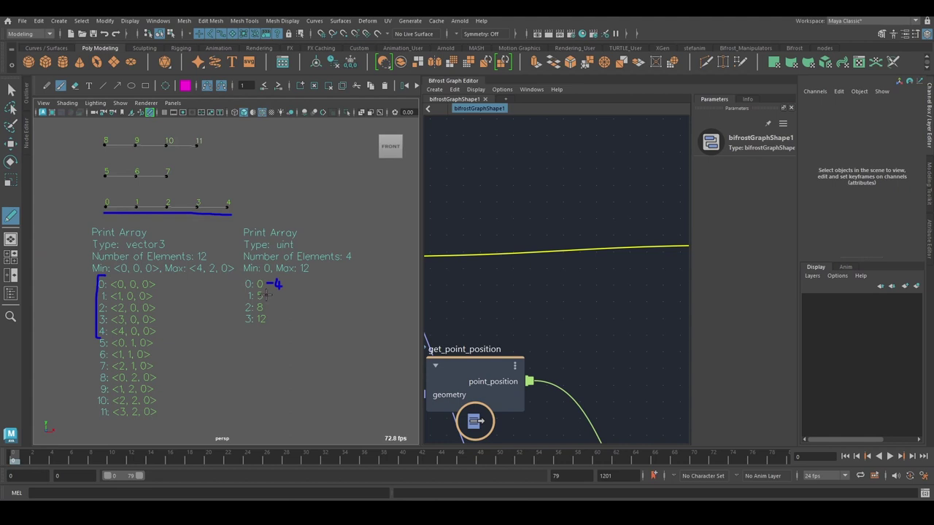
{"action": "left_click_drag", "start_coordinate": [267, 294], "coordinate": [289, 298]}
{"action": "left_click_drag", "start_coordinate": [98, 340], "coordinate": [93, 371]}
{"action": "left_click_drag", "start_coordinate": [105, 182], "coordinate": [174, 185]}
Step: Annotate the third strand in cyan: write "-11" beside offset 8, bracket elements 8 to 11 and underline the uppermost strand
{"action": "left_click", "coordinate": [186, 86]}
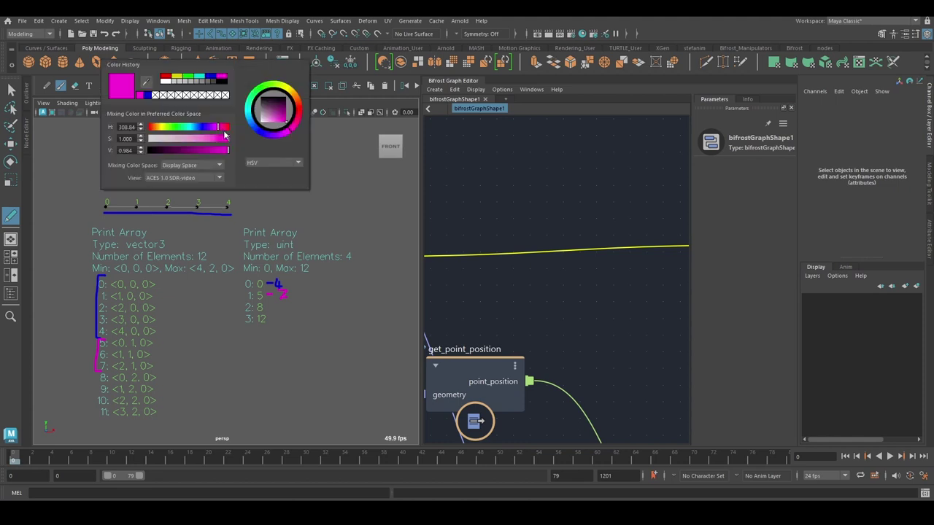
{"action": "left_click", "coordinate": [199, 76]}
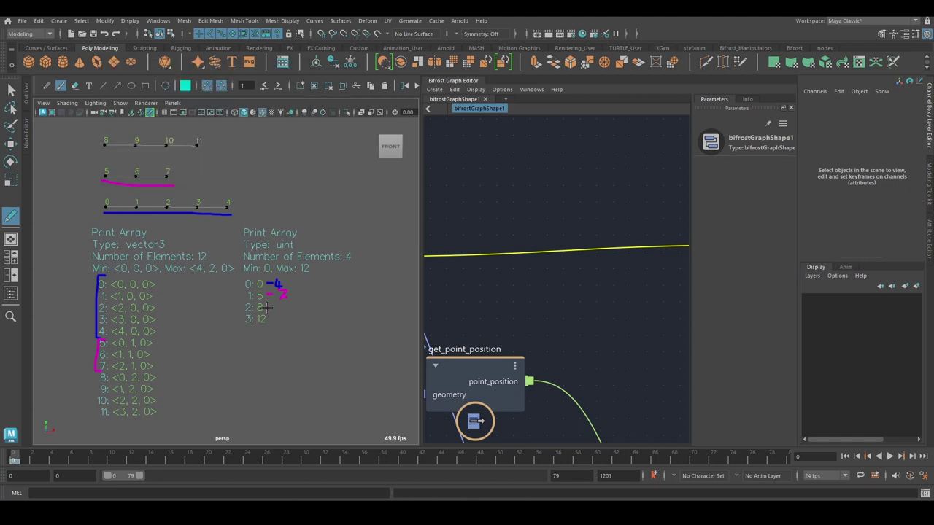
{"action": "left_click_drag", "start_coordinate": [267, 308], "coordinate": [289, 312]}
{"action": "mouse_move", "coordinate": [105, 374]}
{"action": "left_mouse_down"}
{"action": "mouse_move", "coordinate": [93, 416]}
{"action": "mouse_move", "coordinate": [106, 417]}
{"action": "left_mouse_up"}
{"action": "left_click_drag", "start_coordinate": [106, 151], "coordinate": [206, 154]}
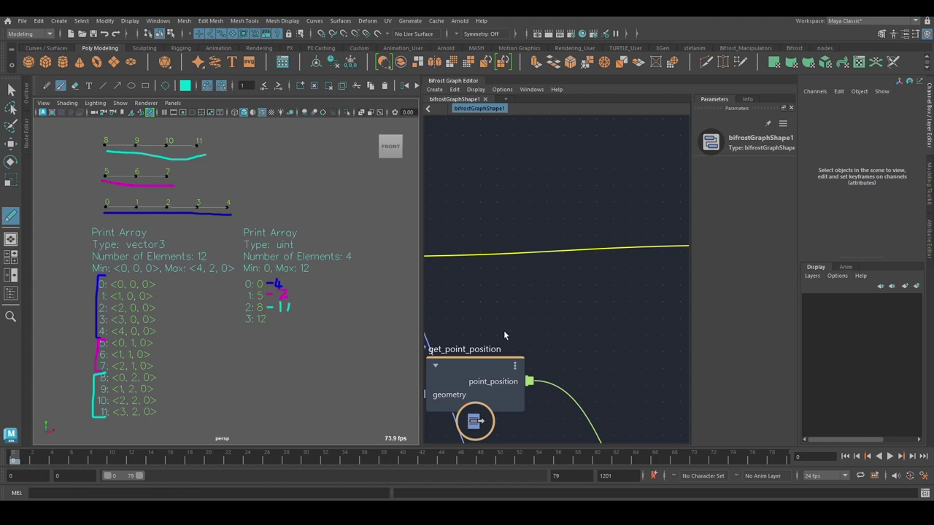
Step: Return to the selection tool and open the generate_points_and_0ffsets compound
{"action": "mouse_move", "coordinate": [493, 313]}
{"action": "middle_mouse_down", "text": "alt"}
{"action": "mouse_move", "coordinate": [632, 313]}
{"action": "mouse_move", "coordinate": [496, 323]}
{"action": "mouse_move", "coordinate": [739, 321]}
{"action": "middle_mouse_up", "text": "alt"}
{"action": "key", "text": "q"}
{"action": "middle_click_drag", "start_coordinate": [529, 343], "coordinate": [592, 376], "text": "alt"}
{"action": "left_click_drag", "start_coordinate": [563, 341], "coordinate": [578, 327]}
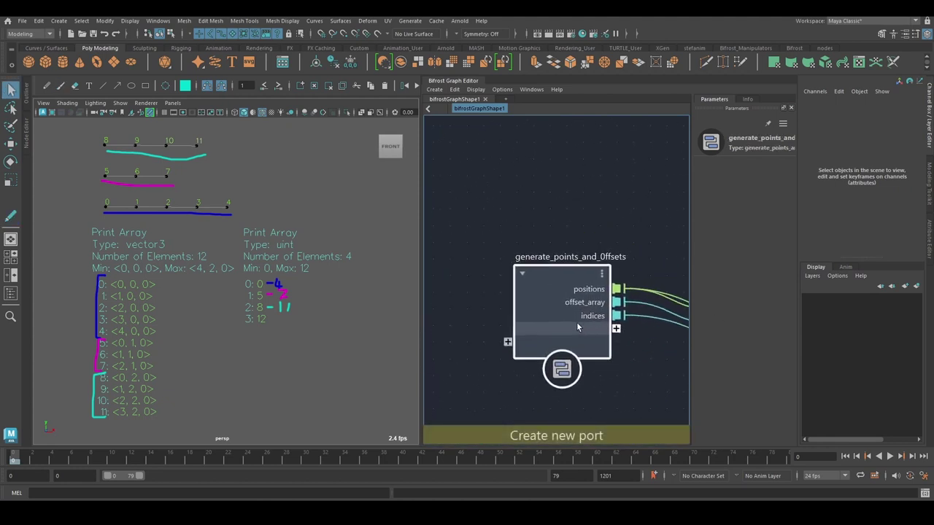
{"action": "double_click", "coordinate": [520, 326]}
Step: Move the input node off build_array to an empty area above the other nodes in the compound
{"action": "middle_click_drag", "start_coordinate": [513, 273], "coordinate": [630, 284], "text": "alt"}
{"action": "scroll", "coordinate": [629, 284], "scroll_direction": "down", "scroll_amount": 3}
{"action": "left_click", "coordinate": [558, 284]}
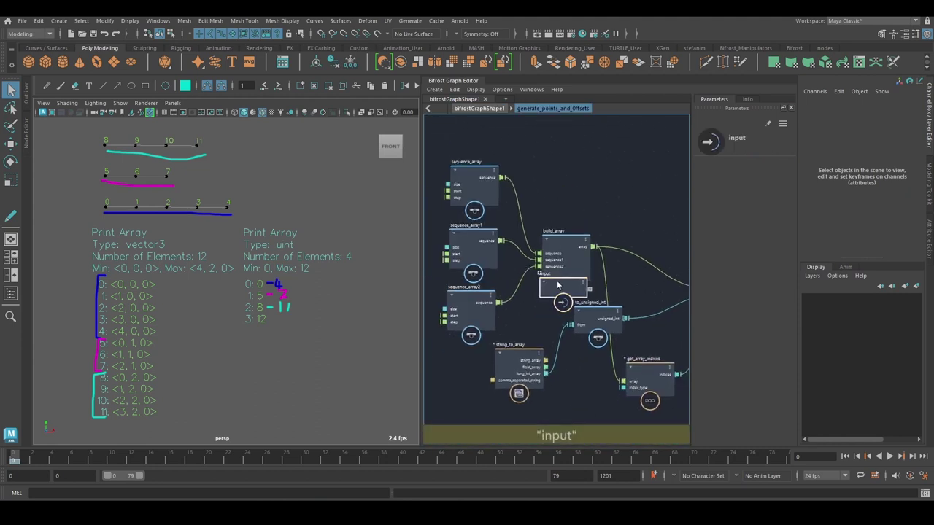
{"action": "left_click_drag", "start_coordinate": [558, 285], "coordinate": [652, 124]}
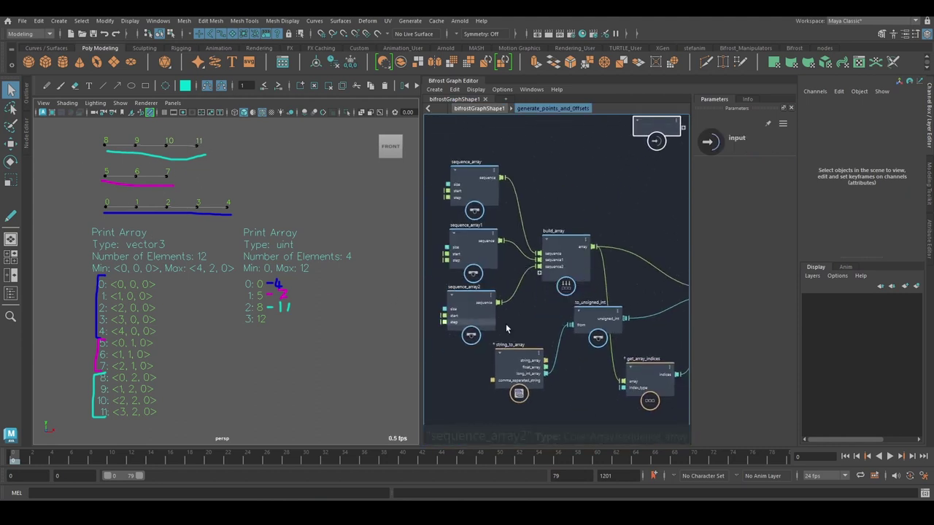
{"action": "left_click", "coordinate": [583, 212]}
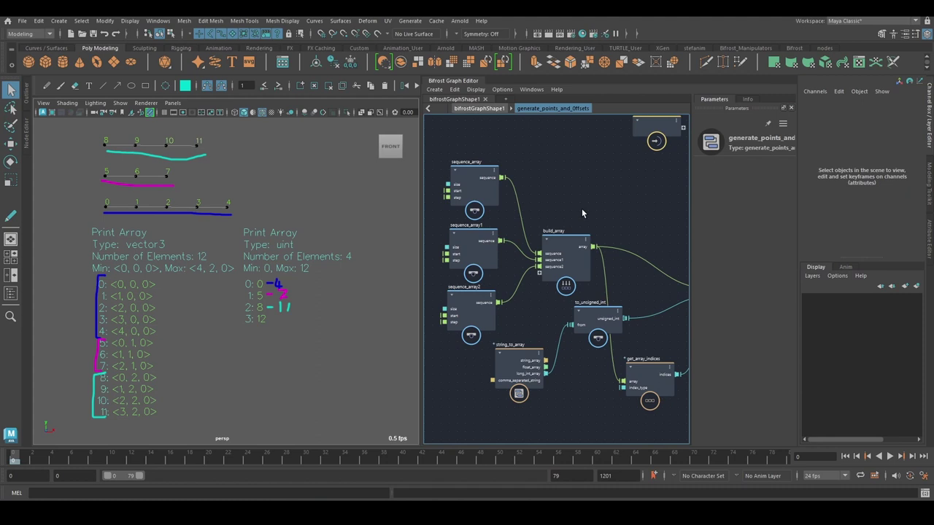
Step: Check the size, start and step parameters of sequence_array, sequence_array1 and sequence_array2, nudging build_array slightly upward
{"action": "middle_click_drag", "start_coordinate": [545, 193], "coordinate": [553, 191], "text": "alt"}
{"action": "left_click", "coordinate": [484, 201]}
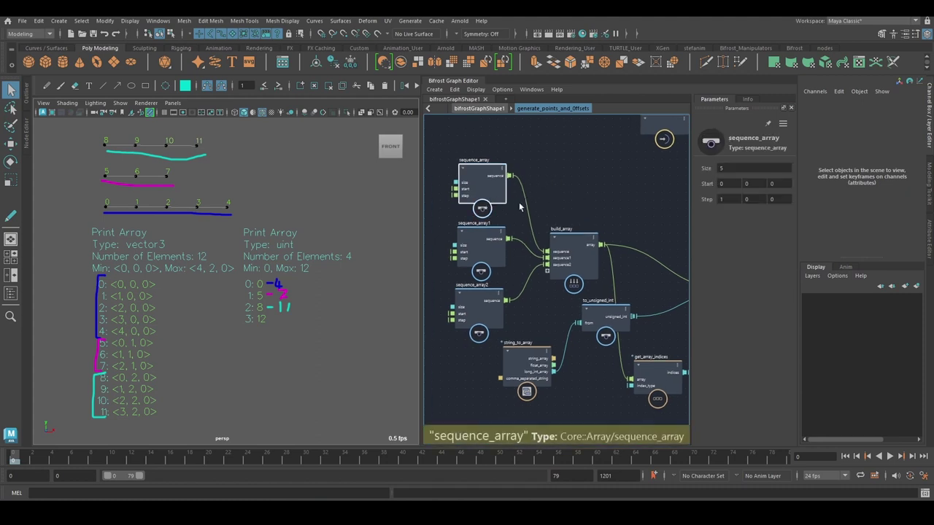
{"action": "middle_click_drag", "start_coordinate": [596, 198], "coordinate": [602, 186]}
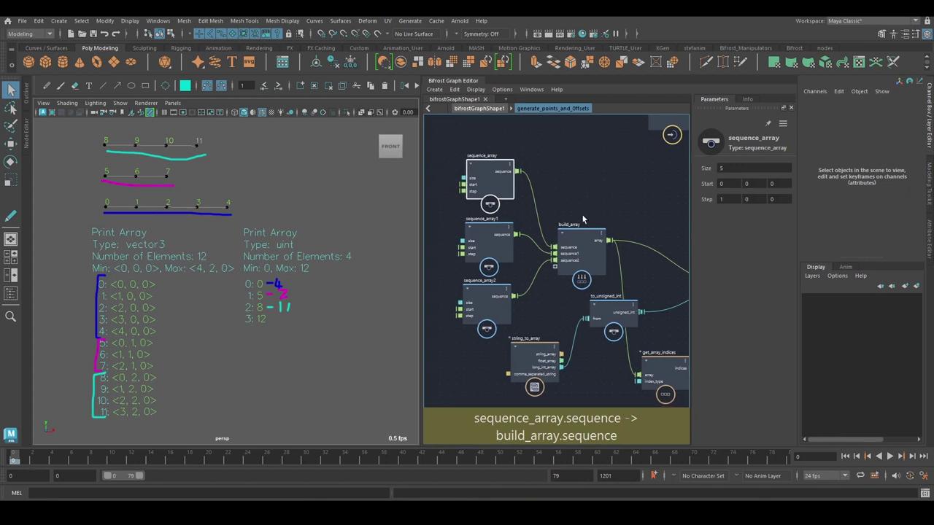
{"action": "left_click_drag", "start_coordinate": [580, 236], "coordinate": [582, 227]}
{"action": "left_click", "coordinate": [497, 184]}
{"action": "left_click", "coordinate": [492, 265]}
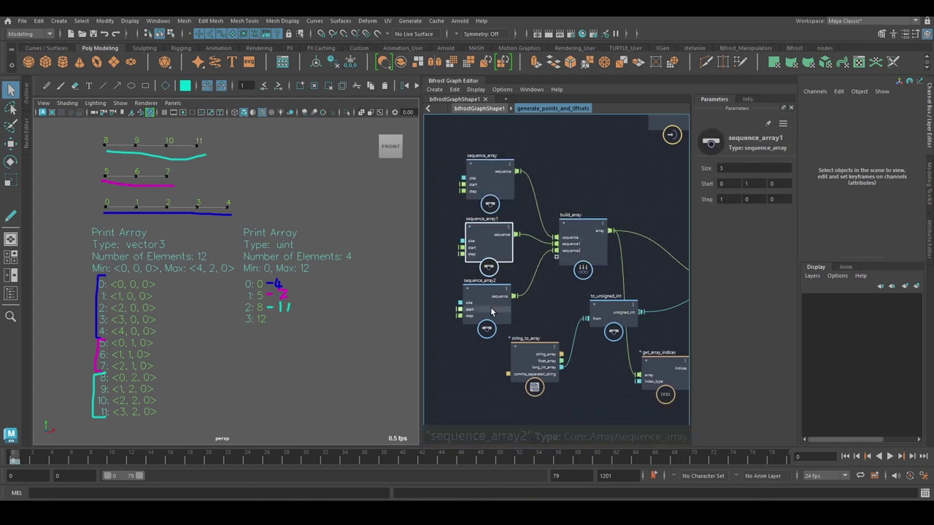
{"action": "left_click", "coordinate": [491, 311]}
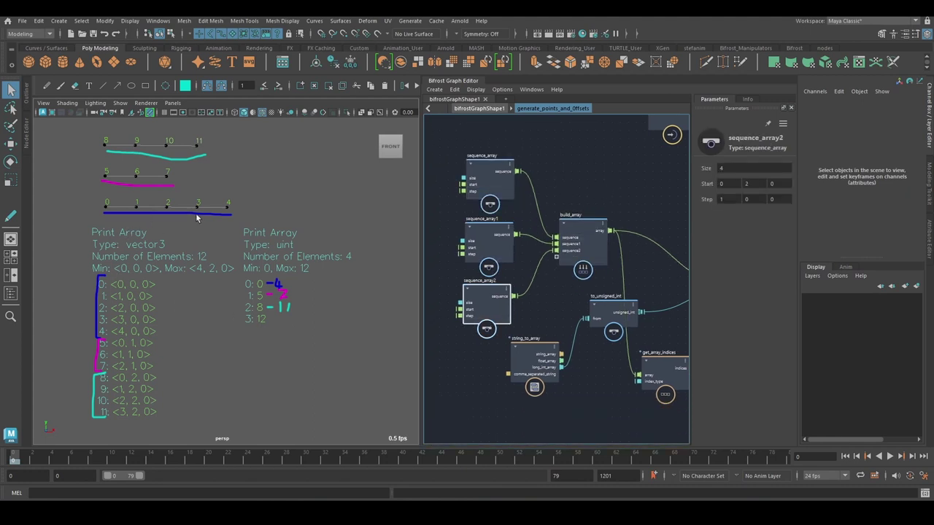
Step: Examine the build_array node and trace its connections to the compound's output and neighbouring nodes
{"action": "mouse_move", "coordinate": [595, 240]}
{"action": "left_mouse_down"}
{"action": "mouse_move", "coordinate": [607, 235]}
{"action": "mouse_move", "coordinate": [596, 229]}
{"action": "mouse_move", "coordinate": [610, 237]}
{"action": "left_mouse_up"}
{"action": "middle_click_drag", "start_coordinate": [589, 190], "coordinate": [535, 161], "text": "alt"}
{"action": "mouse_move", "coordinate": [536, 204]}
{"action": "left_mouse_down"}
{"action": "mouse_move", "coordinate": [546, 202]}
{"action": "mouse_move", "coordinate": [539, 193]}
{"action": "left_mouse_up"}
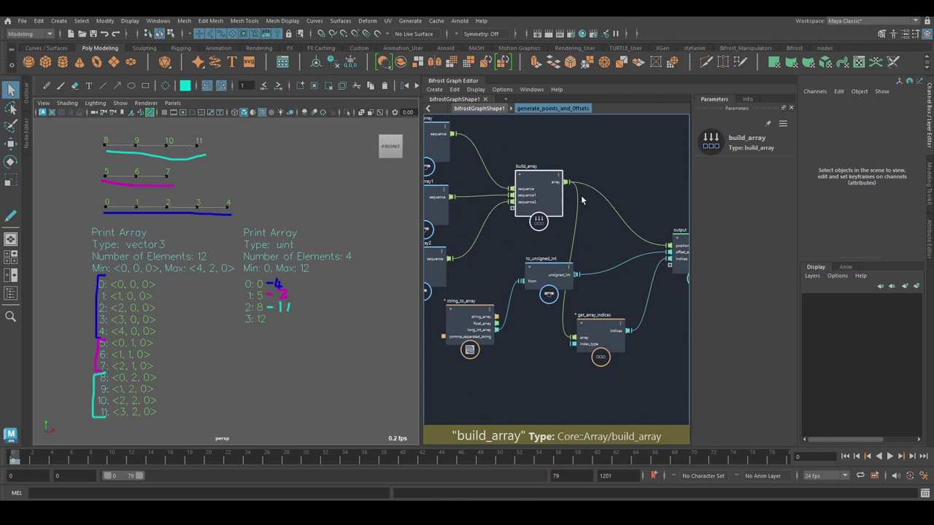
{"action": "middle_click_drag", "start_coordinate": [618, 192], "coordinate": [517, 149], "text": "alt"}
{"action": "middle_click_drag", "start_coordinate": [503, 275], "coordinate": [689, 288], "text": "alt"}
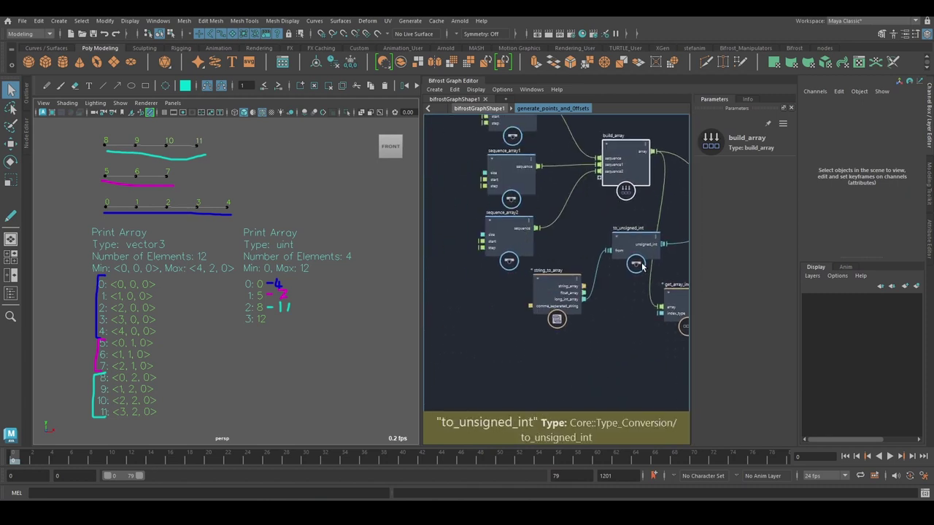
Step: Move string_to_array away from the neighbouring nodes and inspect the comma-separated offset string that feeds to_unsigned_int
{"action": "mouse_move", "coordinate": [590, 334]}
{"action": "middle_mouse_down", "text": "alt"}
{"action": "mouse_move", "coordinate": [577, 338]}
{"action": "mouse_move", "coordinate": [595, 323]}
{"action": "middle_mouse_up", "text": "alt"}
{"action": "left_click_drag", "start_coordinate": [542, 312], "coordinate": [529, 341]}
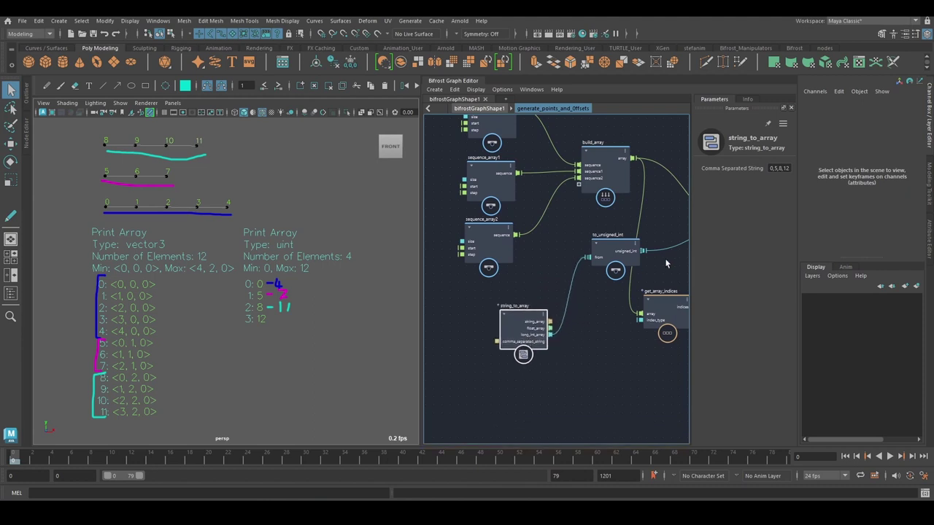
{"action": "left_click_drag", "start_coordinate": [690, 246], "coordinate": [642, 246]}
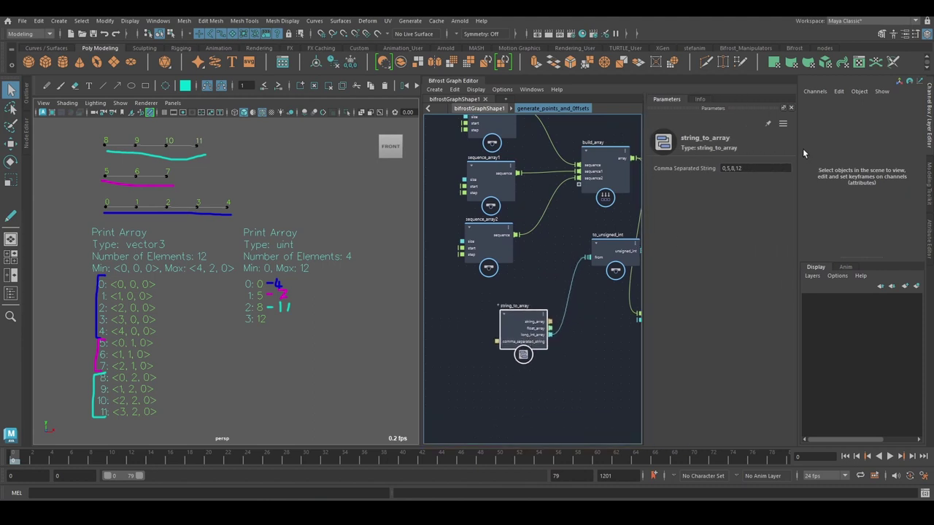
{"action": "left_click", "coordinate": [754, 168]}
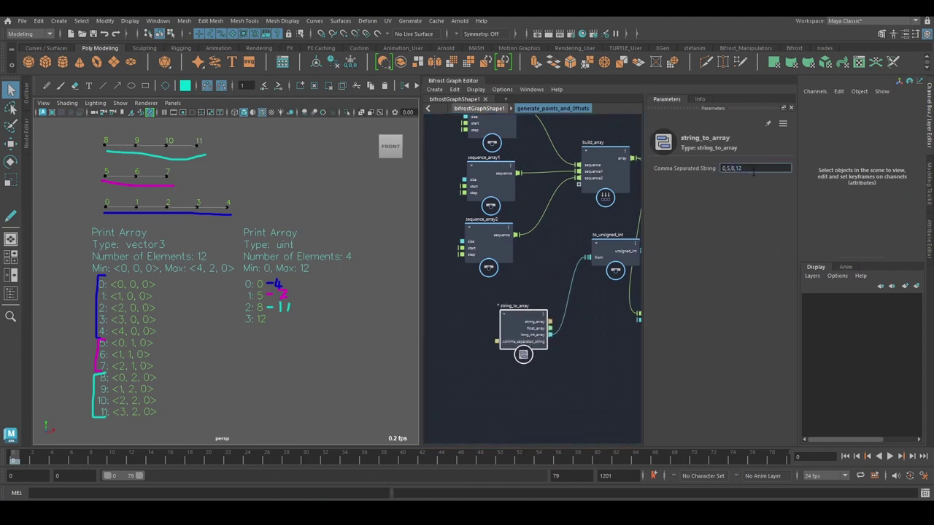
{"action": "left_click_drag", "start_coordinate": [753, 171], "coordinate": [694, 170]}
{"action": "middle_click_drag", "start_coordinate": [600, 327], "coordinate": [496, 323], "text": "alt"}
{"action": "left_click_drag", "start_coordinate": [756, 169], "coordinate": [719, 169]}
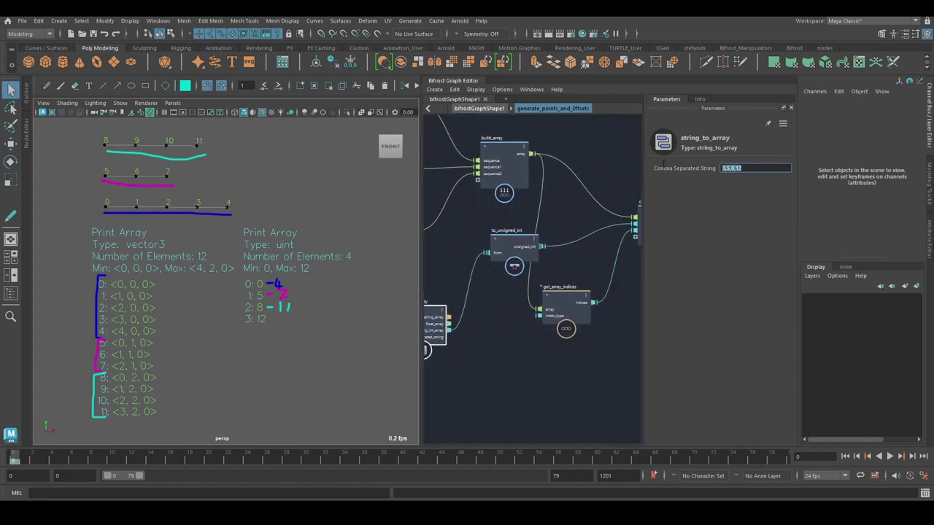
{"action": "left_click", "coordinate": [729, 169]}
{"action": "left_click", "coordinate": [551, 211]}
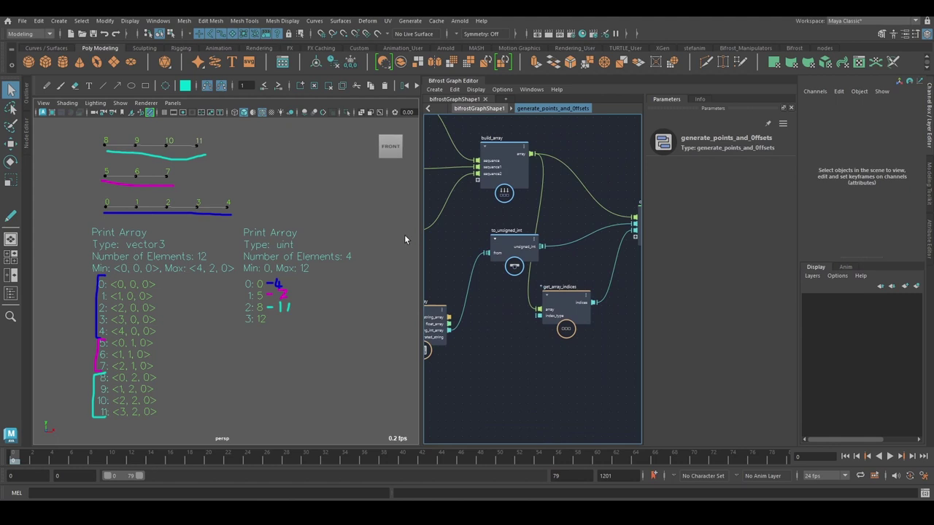
{"action": "middle_click_drag", "start_coordinate": [265, 193], "coordinate": [275, 198], "text": "alt"}
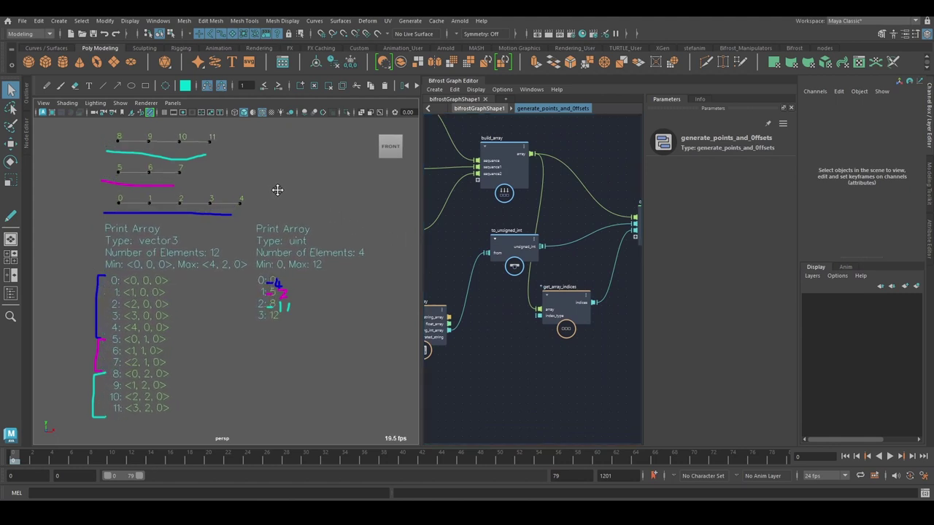
{"action": "middle_click_drag", "start_coordinate": [277, 190], "coordinate": [267, 194], "text": "alt"}
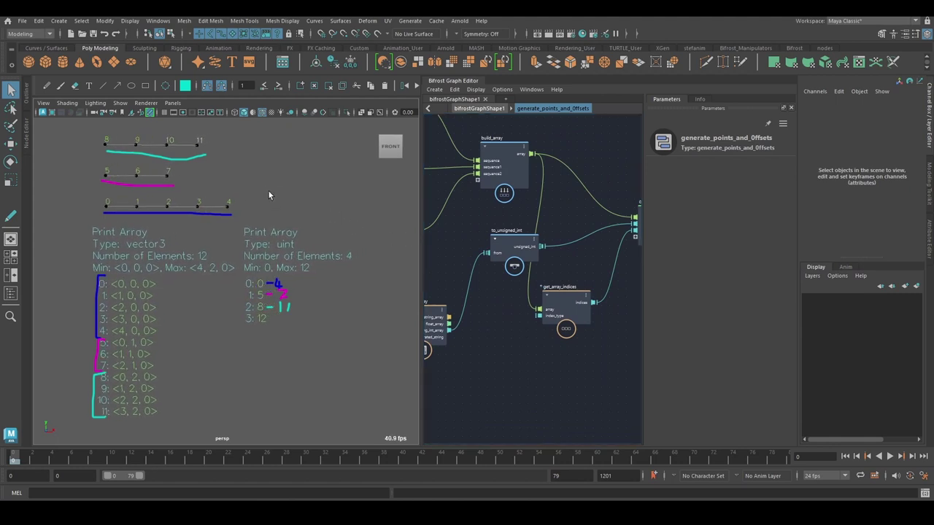
Step: Start a new empty scene, create a new Bifrost graph, and enlarge the graph editor area
{"action": "key", "text": "ctrl+n"}
{"action": "left_click", "coordinate": [466, 260]}
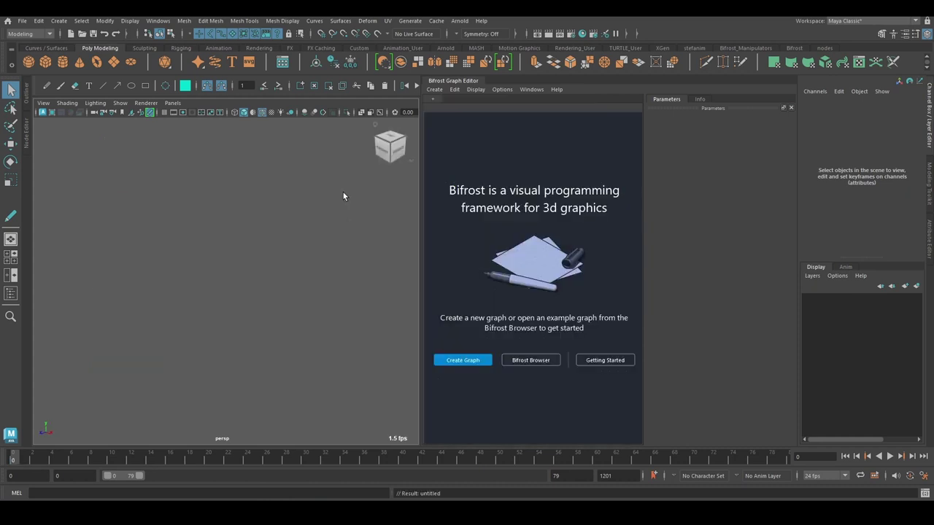
{"action": "left_click", "coordinate": [459, 360]}
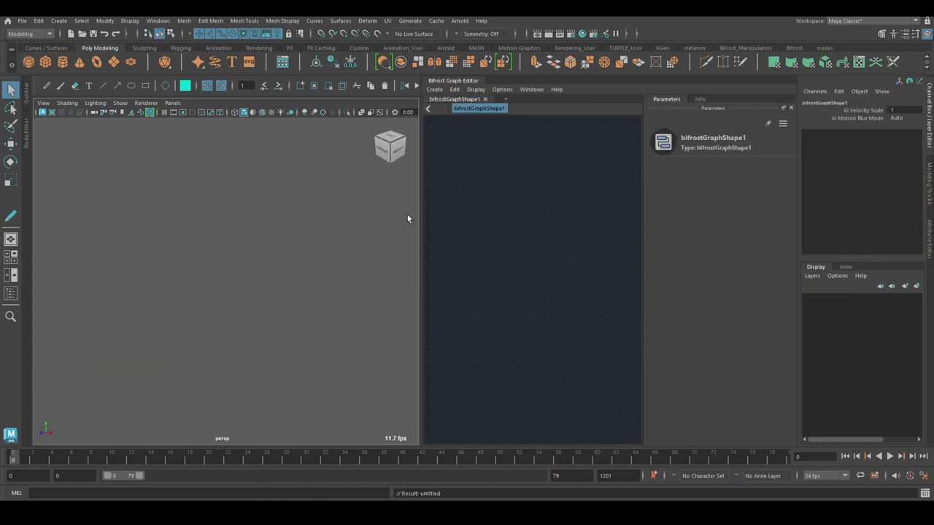
{"action": "left_click_drag", "start_coordinate": [423, 214], "coordinate": [356, 214]}
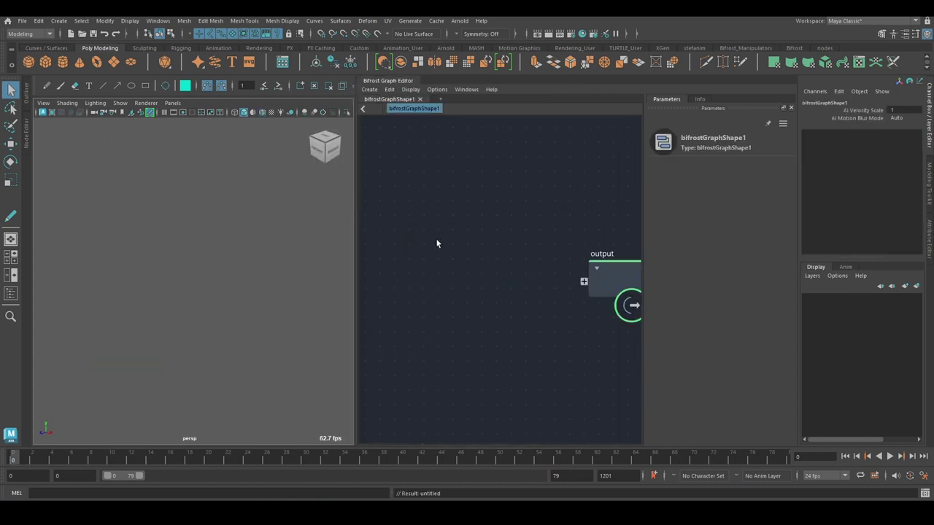
{"action": "scroll", "coordinate": [467, 235], "scroll_direction": "down", "scroll_amount": 4}
{"action": "middle_click_drag", "start_coordinate": [438, 244], "coordinate": [469, 234], "text": "alt"}
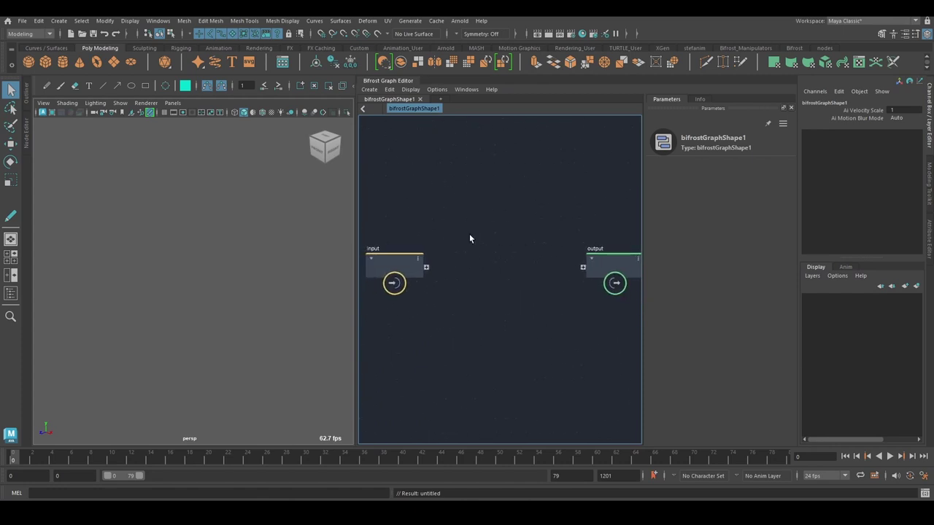
Step: Add a create_mesh_sphere node between input and output, and connect its sphere_mesh to the graph's output
{"action": "key", "text": "Tab"}
{"action": "type", "text": "sphere"}
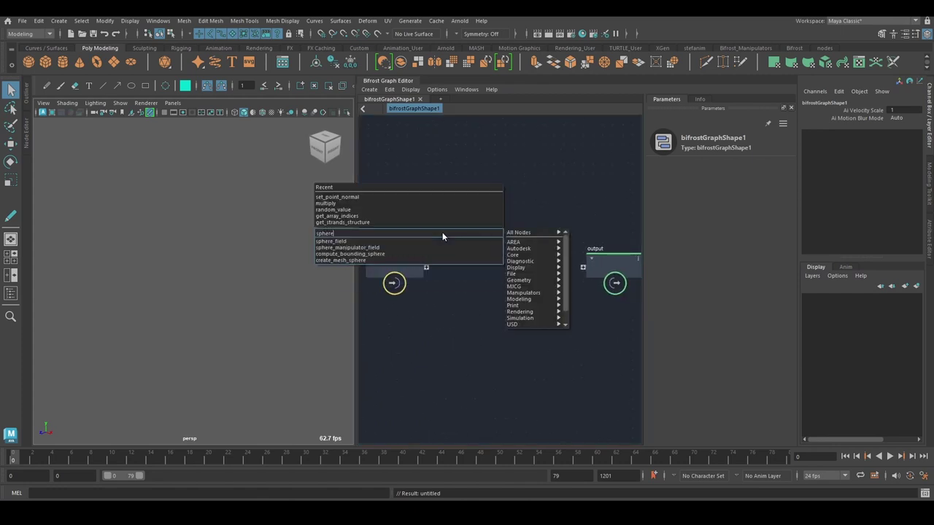
{"action": "key", "text": "Down"}
{"action": "key", "text": "Down"}
{"action": "key", "text": "Down"}
{"action": "key", "text": "Down"}
{"action": "key", "text": "Return"}
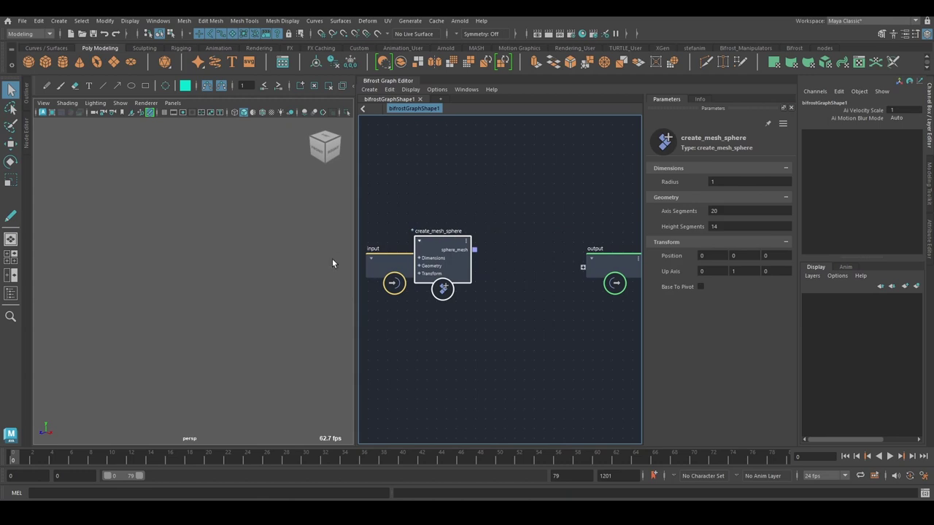
{"action": "left_click_drag", "start_coordinate": [455, 277], "coordinate": [589, 267]}
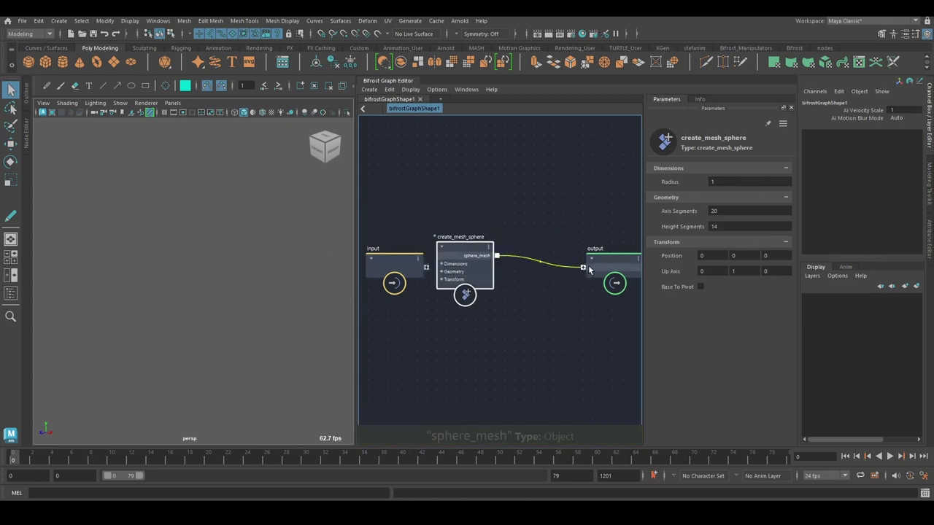
Step: Show the sphere in wireframe and set it to 8 axis segments and 6 height segments
{"action": "scroll", "coordinate": [206, 280], "scroll_direction": "up", "scroll_amount": 5}
{"action": "key", "text": "4"}
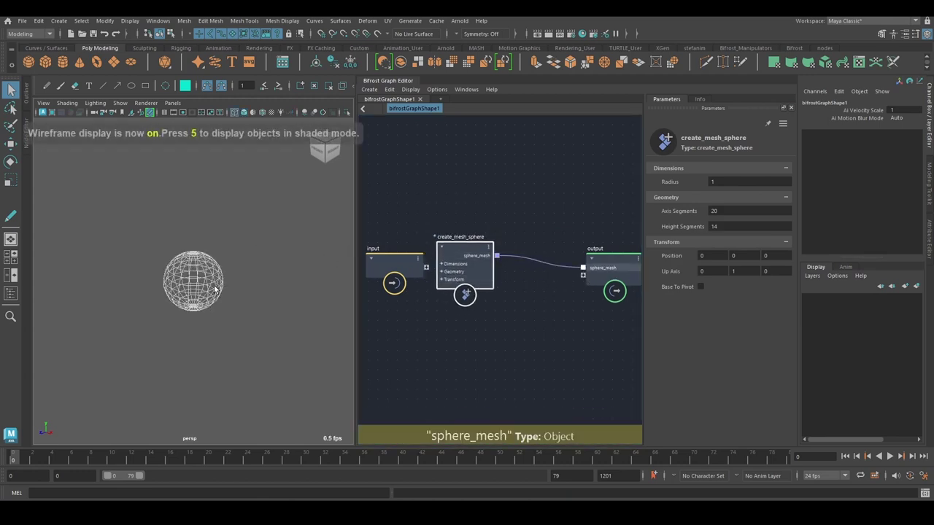
{"action": "right_click_drag", "start_coordinate": [214, 288], "coordinate": [253, 312], "text": "alt"}
{"action": "left_click_drag", "start_coordinate": [252, 311], "coordinate": [314, 336], "text": "alt"}
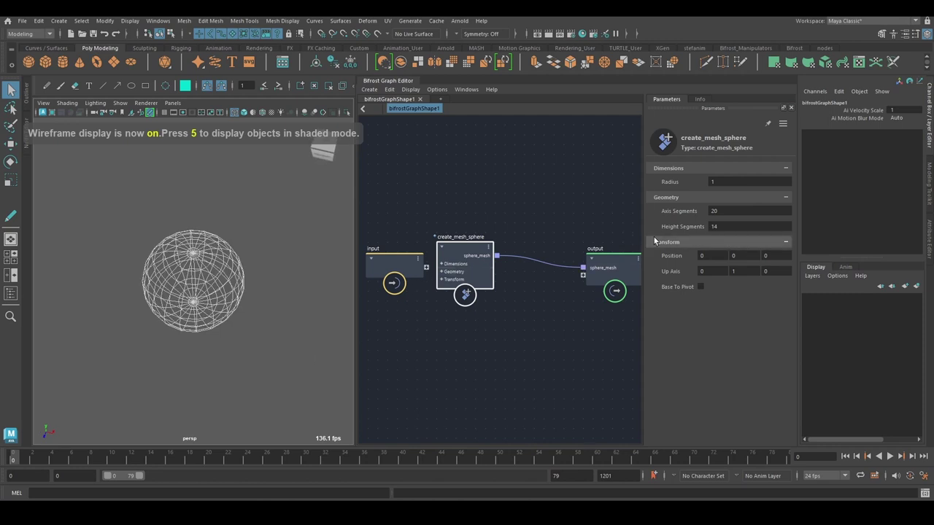
{"action": "left_click_drag", "start_coordinate": [682, 210], "coordinate": [641, 209]}
{"action": "left_click_drag", "start_coordinate": [694, 227], "coordinate": [651, 227]}
{"action": "left_click_drag", "start_coordinate": [262, 259], "coordinate": [234, 223], "text": "alt"}
{"action": "left_click", "coordinate": [236, 225]}
Step: Move the input node above create_mesh_sphere and expand the sphere node's Geometry ports
{"action": "left_click_drag", "start_coordinate": [387, 259], "coordinate": [405, 171]}
{"action": "left_click", "coordinate": [441, 272]}
{"action": "middle_click_drag", "start_coordinate": [506, 292], "coordinate": [497, 283], "text": "alt"}
{"action": "left_click_drag", "start_coordinate": [167, 273], "coordinate": [181, 180], "text": "alt"}
{"action": "scroll", "coordinate": [198, 248], "scroll_direction": "up", "scroll_amount": 5}
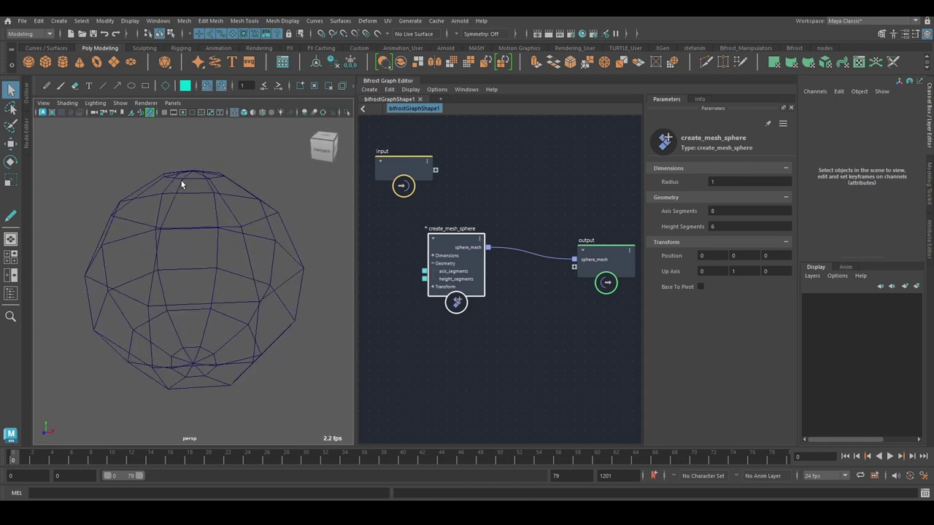
Step: Add a print_points node and place it in the empty area below the output node
{"action": "scroll", "coordinate": [496, 302], "scroll_direction": "down", "scroll_amount": 2}
{"action": "key", "text": "Tab"}
{"action": "type", "text": "print"}
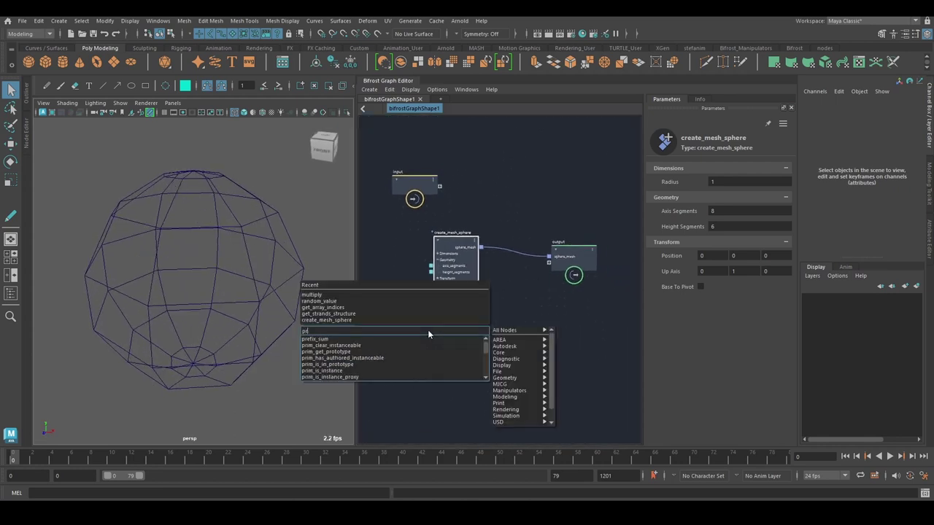
{"action": "key", "text": "Down"}
{"action": "key", "text": "Down"}
{"action": "key", "text": "Down"}
{"action": "key", "text": "Down"}
{"action": "key", "text": "Down"}
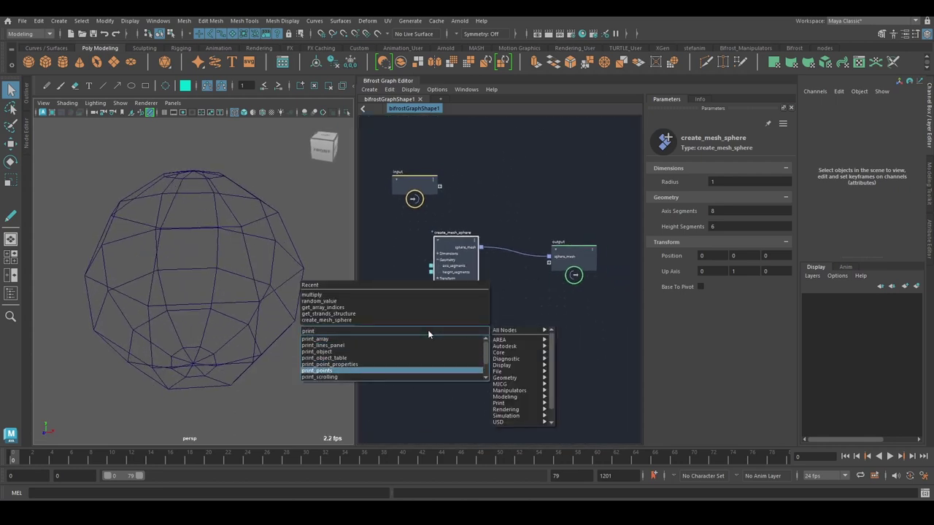
{"action": "key", "text": "Return"}
{"action": "left_click_drag", "start_coordinate": [428, 339], "coordinate": [526, 323]}
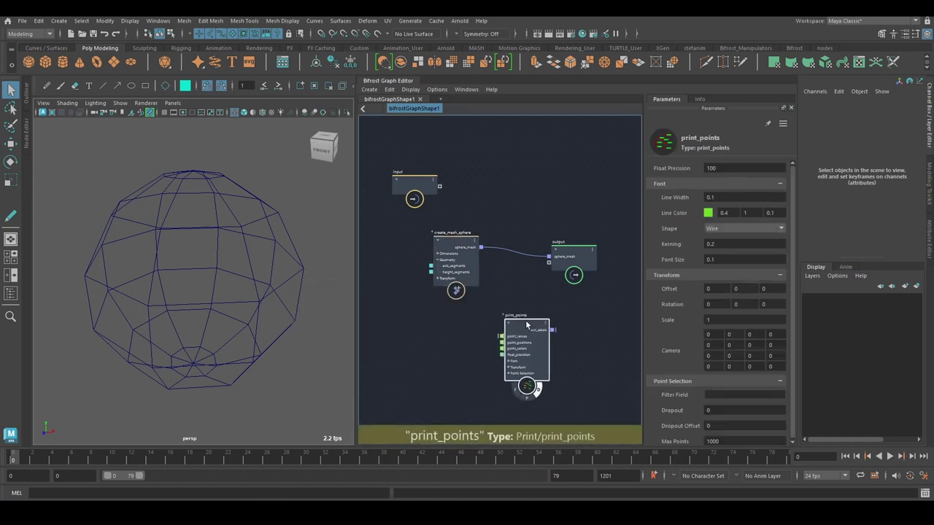
Step: Add get_point_position, feed it the sphere_mesh, and connect its point_position to point_positions on print_points
{"action": "middle_click_drag", "start_coordinate": [497, 303], "coordinate": [469, 290], "text": "alt"}
{"action": "left_click", "coordinate": [471, 270]}
{"action": "key", "text": "Tab"}
{"action": "type", "text": "gpp"}
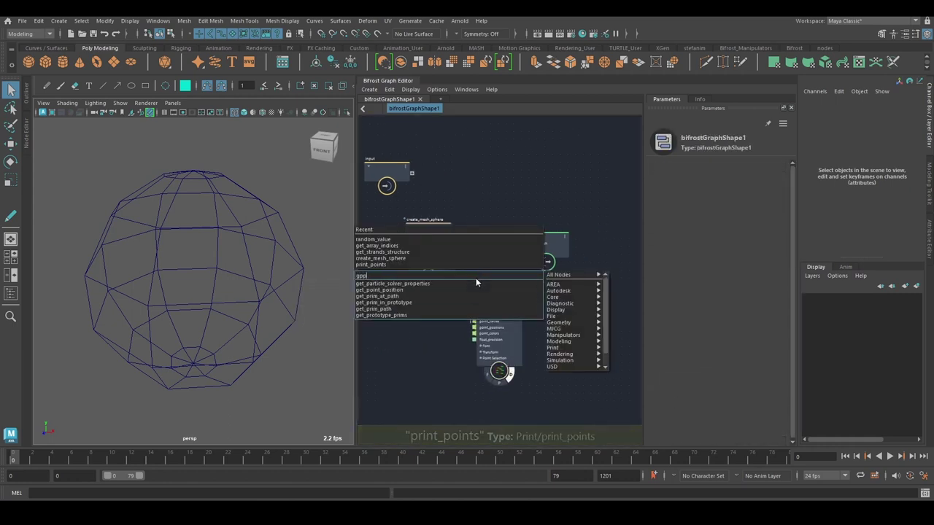
{"action": "key", "text": "Down"}
{"action": "key", "text": "Down"}
{"action": "key", "text": "Return"}
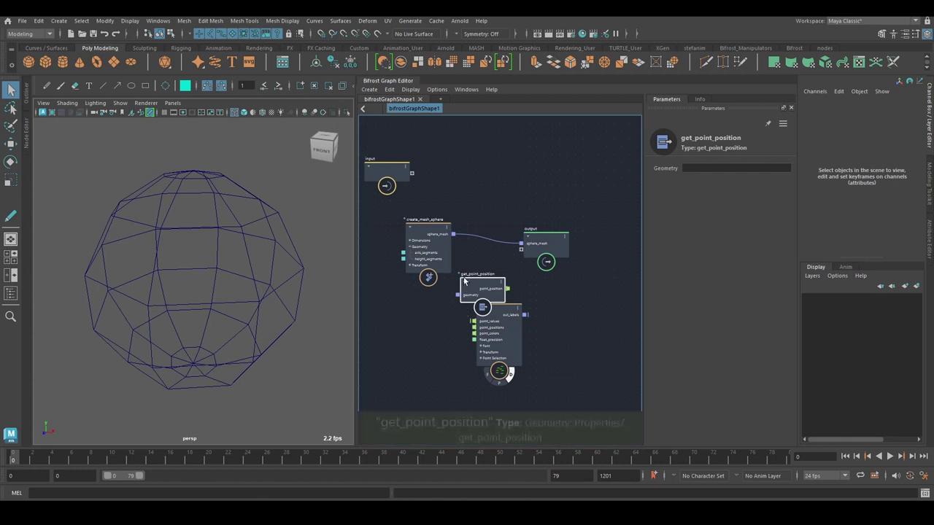
{"action": "left_click_drag", "start_coordinate": [455, 235], "coordinate": [553, 324]}
Step: Add get_array_indices, feed it the point_position array, and connect its indices to point_values on print_points
{"action": "left_click", "coordinate": [483, 287]}
{"action": "key", "text": "Tab"}
{"action": "type", "text": "gai"}
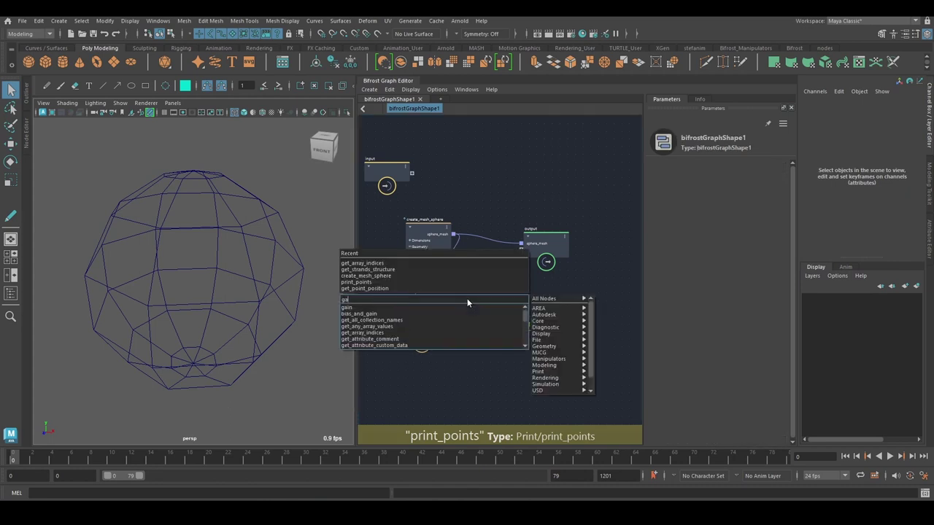
{"action": "key", "text": "Down"}
{"action": "key", "text": "Down"}
{"action": "key", "text": "Down"}
{"action": "key", "text": "Return"}
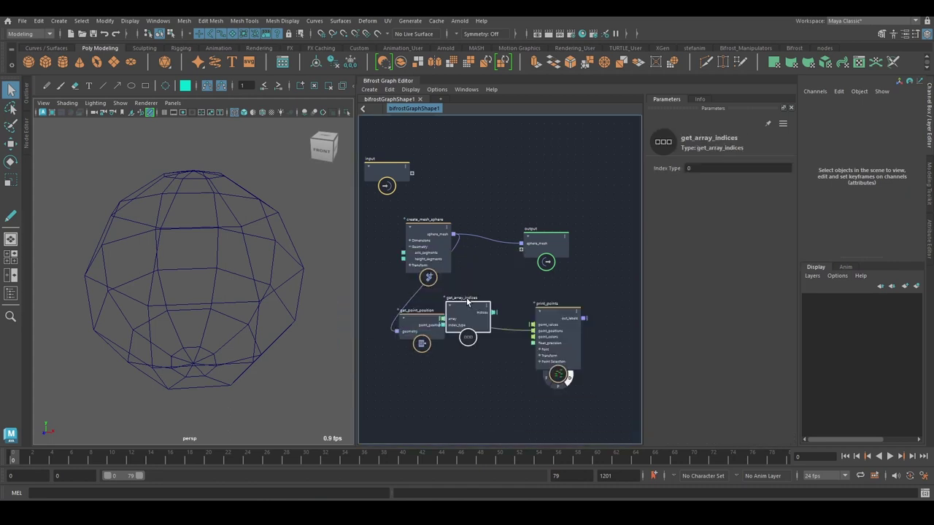
{"action": "left_click_drag", "start_coordinate": [467, 317], "coordinate": [499, 311]}
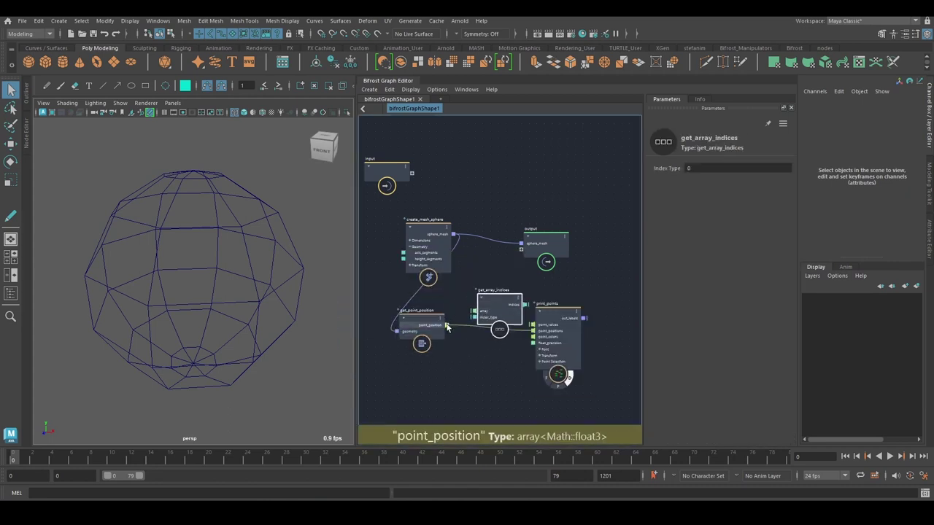
{"action": "left_click_drag", "start_coordinate": [448, 326], "coordinate": [532, 324]}
Step: Expand the Font ports of print_points and reduce the printed index labels to a scale of 0.6013
{"action": "mouse_move", "coordinate": [191, 236]}
{"action": "left_mouse_down", "text": "alt"}
{"action": "mouse_move", "coordinate": [295, 244]}
{"action": "mouse_move", "coordinate": [204, 245]}
{"action": "left_mouse_up", "text": "alt"}
{"action": "left_click", "coordinate": [547, 349]}
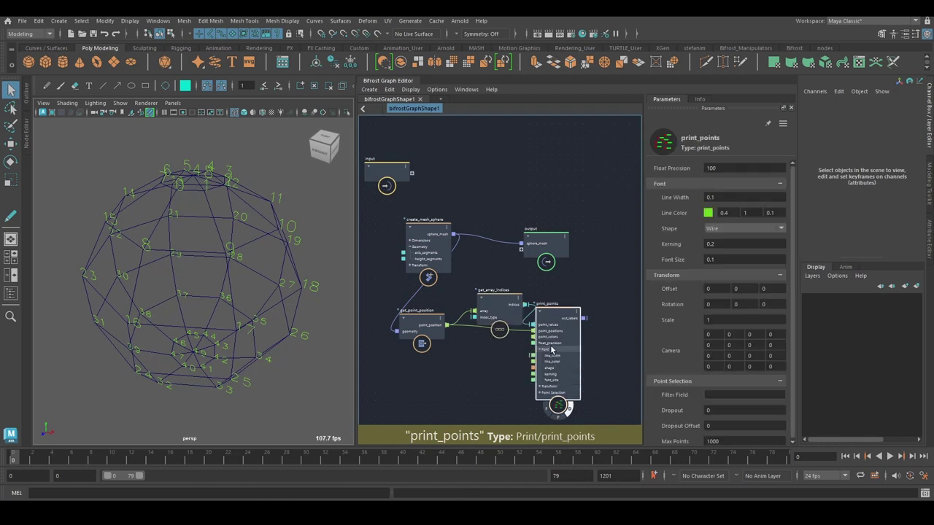
{"action": "left_click_drag", "start_coordinate": [675, 323], "coordinate": [631, 323]}
{"action": "left_click_drag", "start_coordinate": [266, 264], "coordinate": [230, 234], "text": "alt"}
{"action": "right_click_drag", "start_coordinate": [230, 233], "coordinate": [168, 120], "text": "alt"}
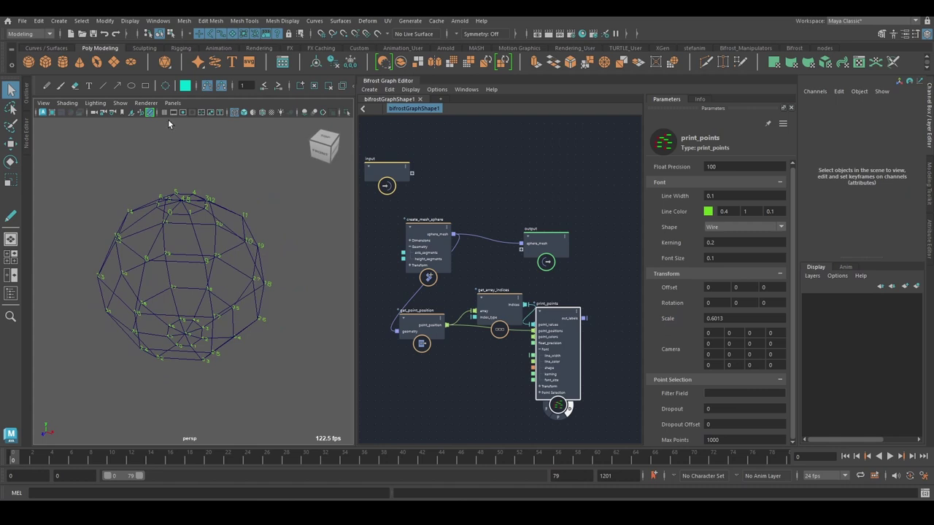
Step: Draw three cyan guide lines over the sphere, running from its upper pole down to its lower pole
{"action": "left_click", "coordinate": [60, 86]}
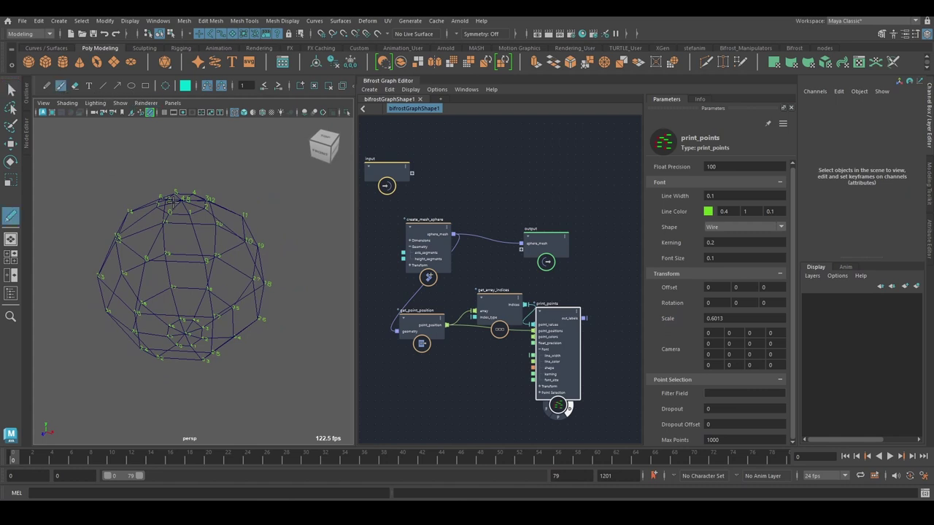
{"action": "mouse_move", "coordinate": [173, 201]}
{"action": "left_mouse_down", "text": "alt"}
{"action": "mouse_move", "coordinate": [162, 218]}
{"action": "mouse_move", "coordinate": [185, 202]}
{"action": "mouse_move", "coordinate": [179, 217]}
{"action": "left_mouse_up", "text": "alt"}
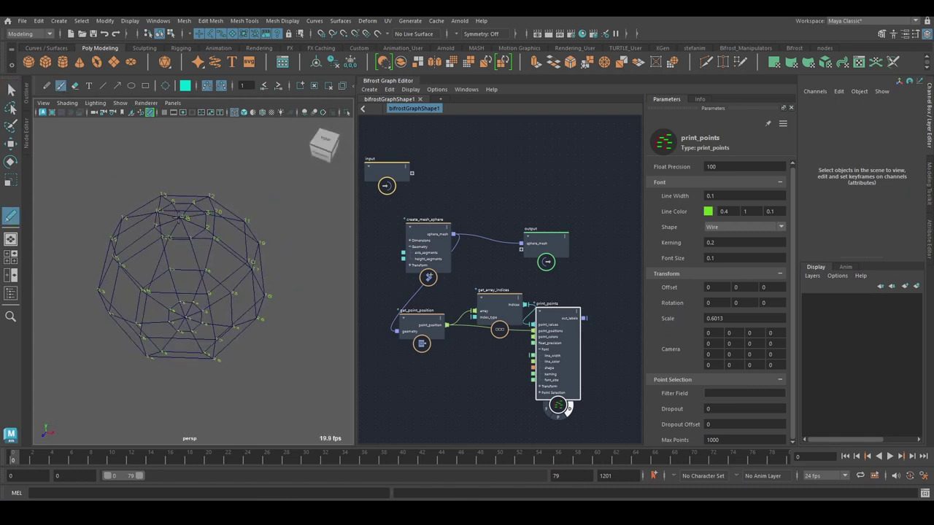
{"action": "left_click_drag", "start_coordinate": [187, 302], "coordinate": [183, 269], "text": "alt"}
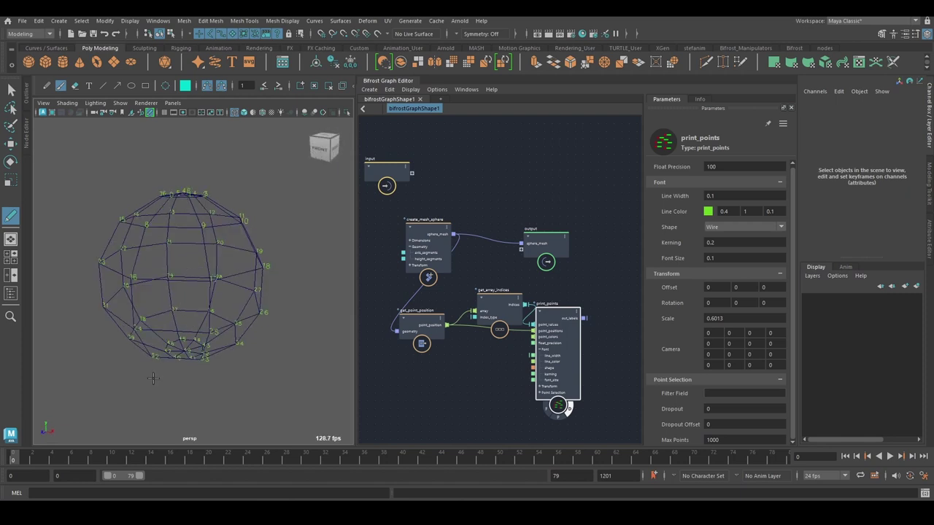
{"action": "left_click_drag", "start_coordinate": [153, 378], "coordinate": [183, 266], "text": "alt"}
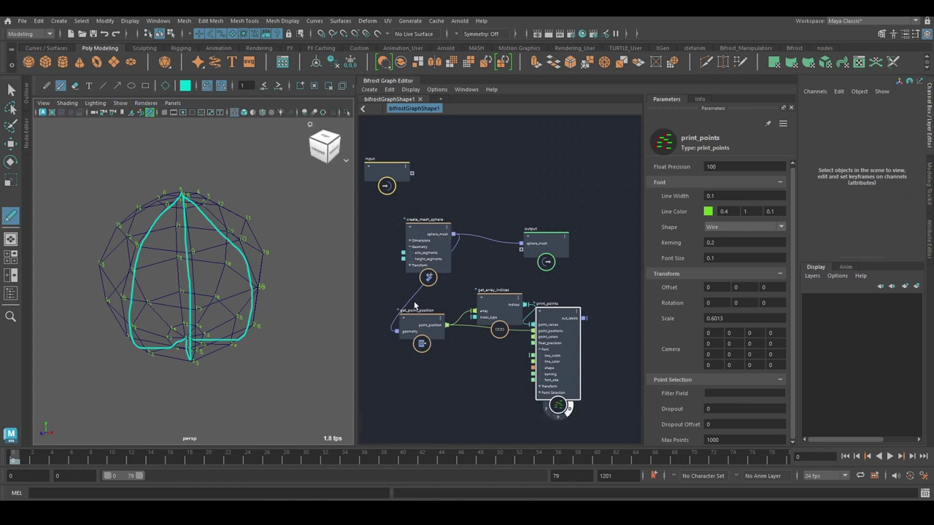
Step: Spread create_mesh_sphere and get_point_position further apart in the graph, and clear the drawn guide lines
{"action": "left_click_drag", "start_coordinate": [417, 239], "coordinate": [367, 233]}
{"action": "left_click_drag", "start_coordinate": [411, 327], "coordinate": [426, 284]}
{"action": "key", "text": "q"}
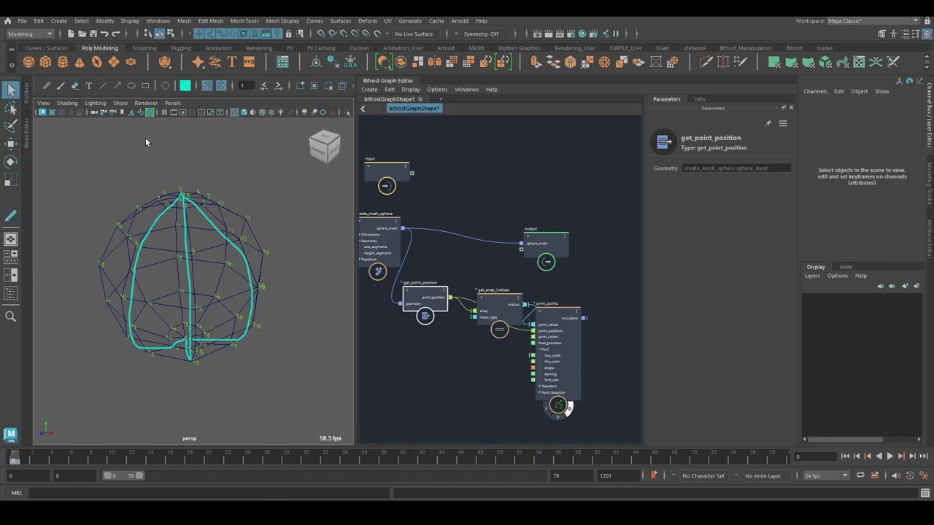
{"action": "left_click", "coordinate": [328, 88]}
Step: Examine from several angles how the point indices run around the sphere's rings and between its poles
{"action": "mouse_move", "coordinate": [184, 192]}
{"action": "left_mouse_down", "text": "alt"}
{"action": "mouse_move", "coordinate": [209, 201]}
{"action": "mouse_move", "coordinate": [161, 200]}
{"action": "left_mouse_up", "text": "alt"}
{"action": "left_click_drag", "start_coordinate": [147, 280], "coordinate": [175, 244], "text": "alt"}
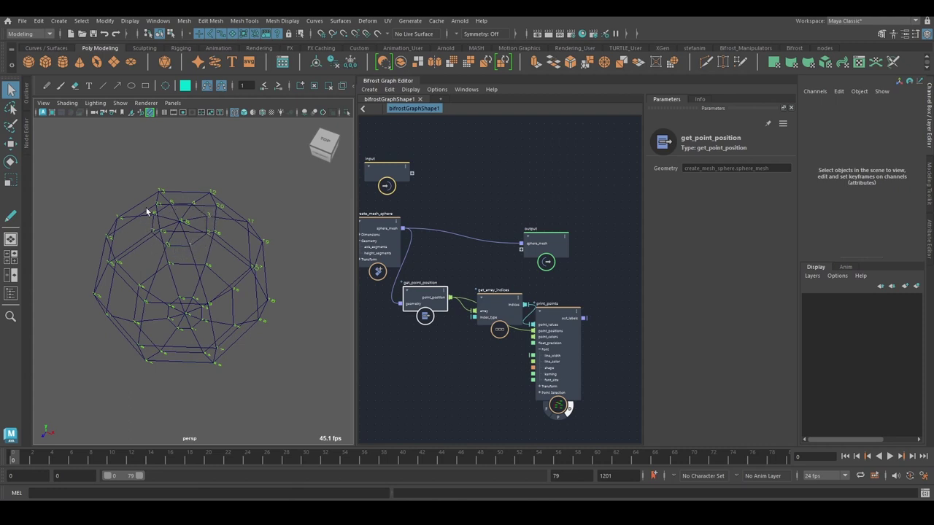
{"action": "mouse_move", "coordinate": [145, 271]}
{"action": "left_mouse_down", "text": "alt"}
{"action": "mouse_move", "coordinate": [200, 275]}
{"action": "mouse_move", "coordinate": [189, 258]}
{"action": "mouse_move", "coordinate": [154, 255]}
{"action": "mouse_move", "coordinate": [141, 266]}
{"action": "left_mouse_up", "text": "alt"}
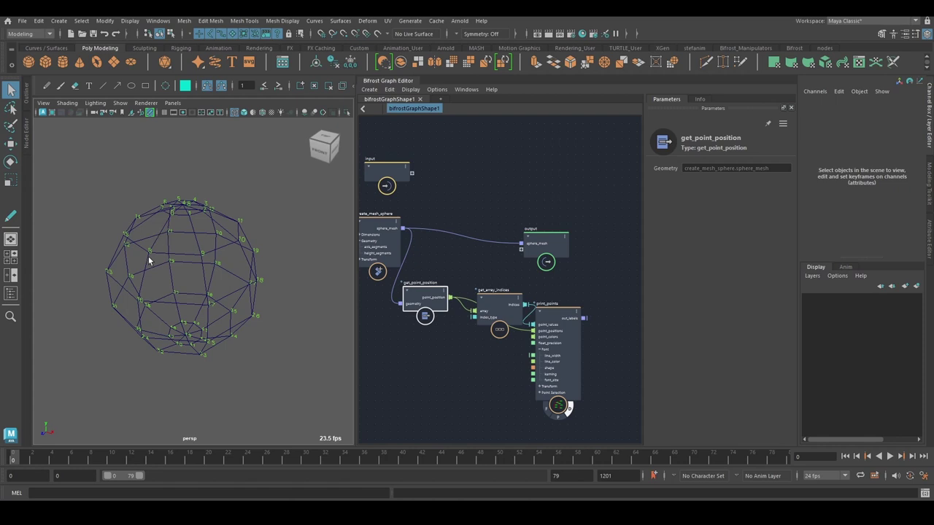
{"action": "left_click_drag", "start_coordinate": [145, 329], "coordinate": [157, 306], "text": "alt"}
{"action": "left_click_drag", "start_coordinate": [168, 349], "coordinate": [183, 292], "text": "alt"}
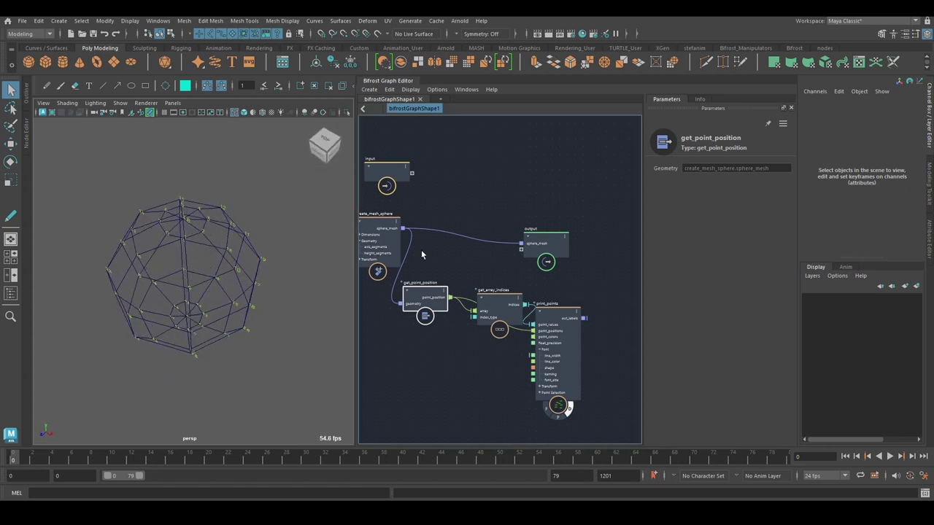
Step: Add a sequence_array node in the empty graph area below create_mesh_sphere and get_point_position
{"action": "left_click_drag", "start_coordinate": [168, 268], "coordinate": [210, 249], "text": "alt"}
{"action": "middle_click_drag", "start_coordinate": [382, 360], "coordinate": [447, 319], "text": "alt"}
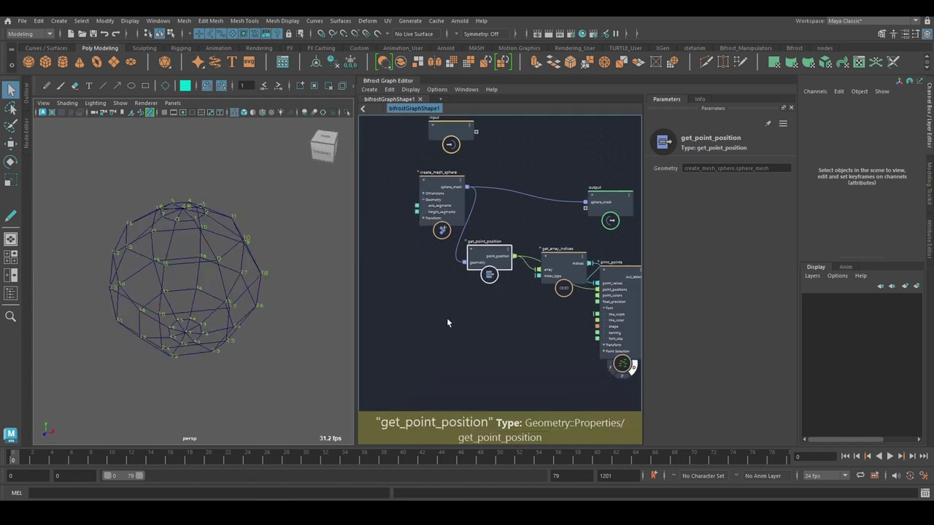
{"action": "left_click", "coordinate": [448, 318]}
{"action": "key", "text": "Tab"}
{"action": "type", "text": "se"}
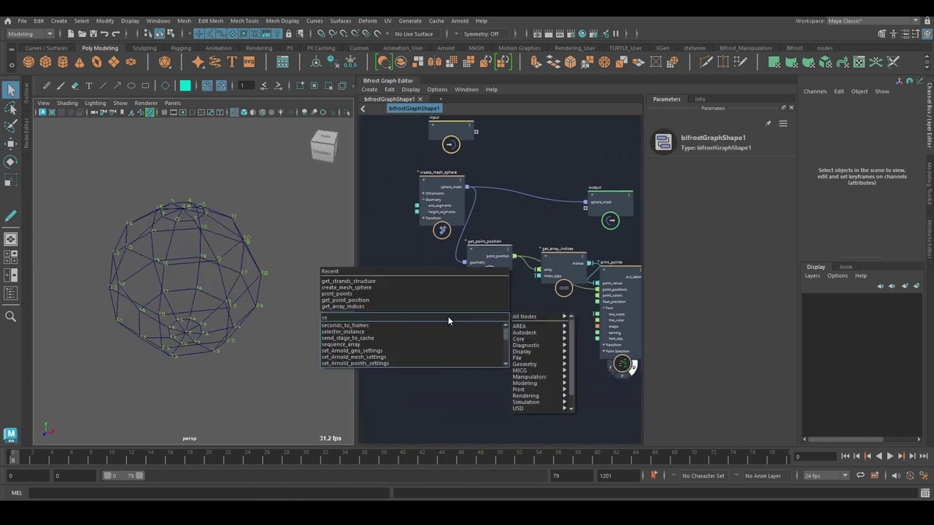
{"action": "type", "text": "q"}
{"action": "key", "text": "Down"}
{"action": "key", "text": "Return"}
{"action": "key", "text": "Return"}
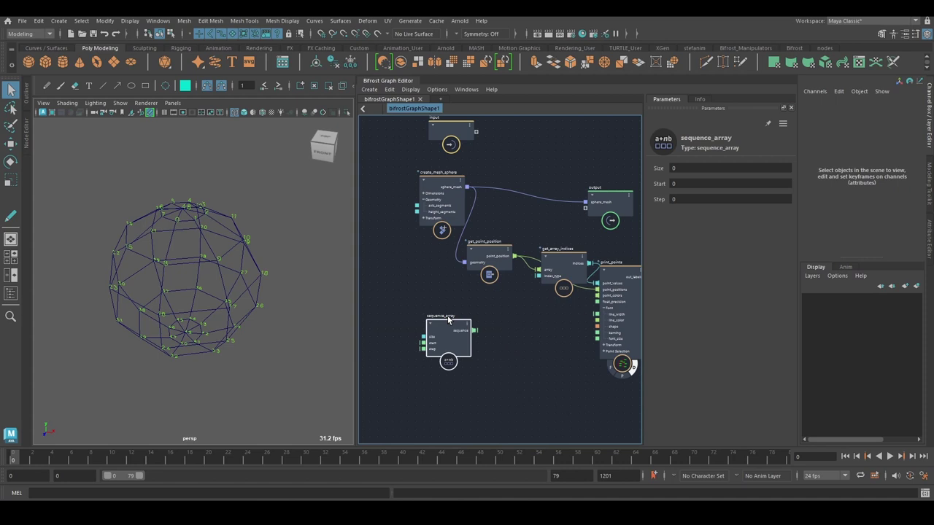
Step: Create value nodes feeding the axis_segments and height_segments inputs of create_mesh_sphere
{"action": "left_click_drag", "start_coordinate": [217, 278], "coordinate": [185, 232], "text": "alt"}
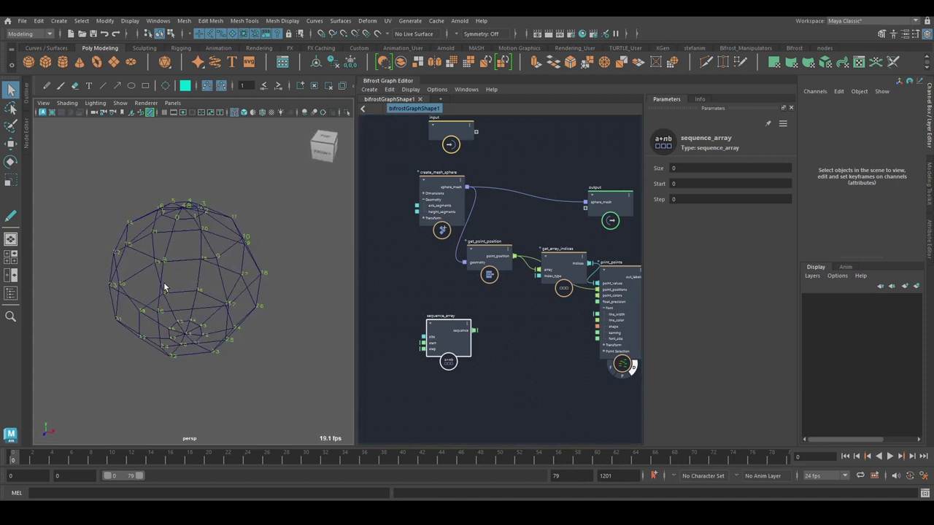
{"action": "left_click_drag", "start_coordinate": [165, 288], "coordinate": [209, 211], "text": "alt"}
{"action": "left_click_drag", "start_coordinate": [209, 295], "coordinate": [193, 210], "text": "alt"}
{"action": "mouse_move", "coordinate": [171, 319]}
{"action": "left_mouse_down", "text": "alt"}
{"action": "mouse_move", "coordinate": [181, 287]}
{"action": "mouse_move", "coordinate": [173, 356]}
{"action": "left_mouse_up", "text": "alt"}
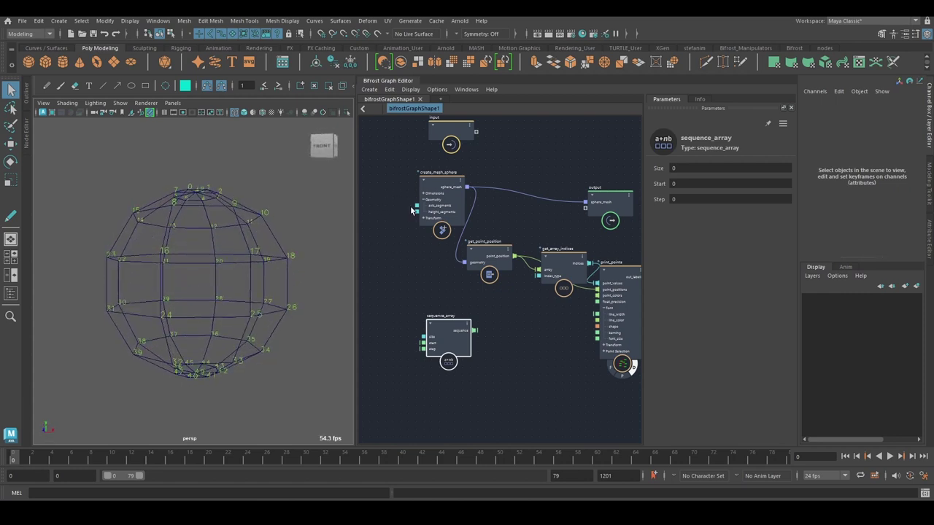
{"action": "right_click", "coordinate": [419, 206]}
{"action": "left_click", "coordinate": [431, 223]}
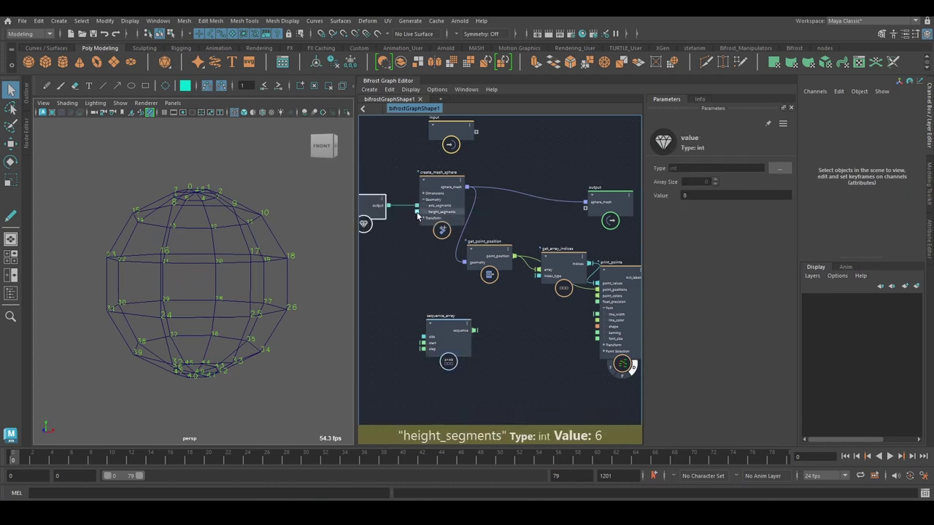
{"action": "right_click", "coordinate": [418, 213]}
{"action": "left_click", "coordinate": [429, 231]}
Step: Space the two value nodes apart, and connect the height value to sequence_array's size and the axis value to its step
{"action": "middle_click_drag", "start_coordinate": [393, 216], "coordinate": [429, 226], "text": "alt"}
{"action": "left_click_drag", "start_coordinate": [401, 214], "coordinate": [397, 173]}
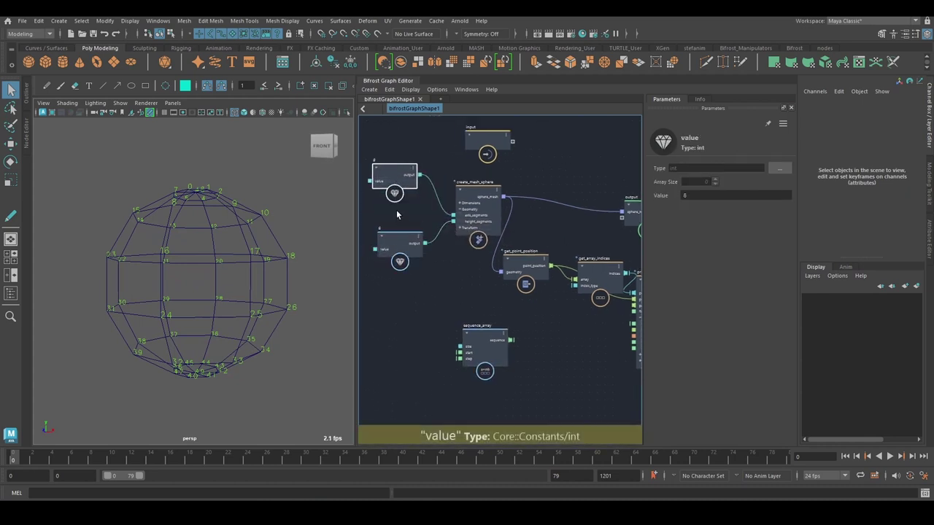
{"action": "left_click_drag", "start_coordinate": [399, 247], "coordinate": [401, 261]}
{"action": "right_click_drag", "start_coordinate": [408, 208], "coordinate": [436, 262], "text": "alt"}
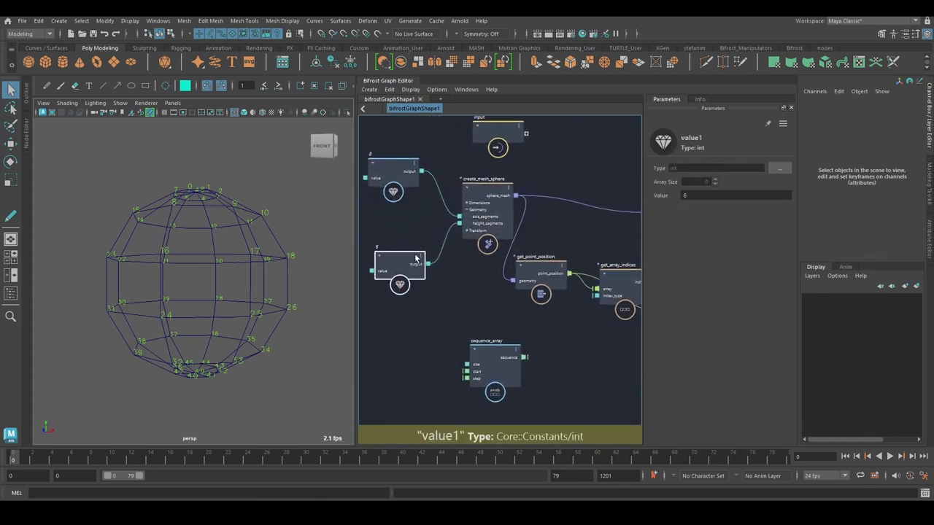
{"action": "left_click_drag", "start_coordinate": [416, 255], "coordinate": [416, 249]}
{"action": "left_click_drag", "start_coordinate": [436, 352], "coordinate": [468, 363]}
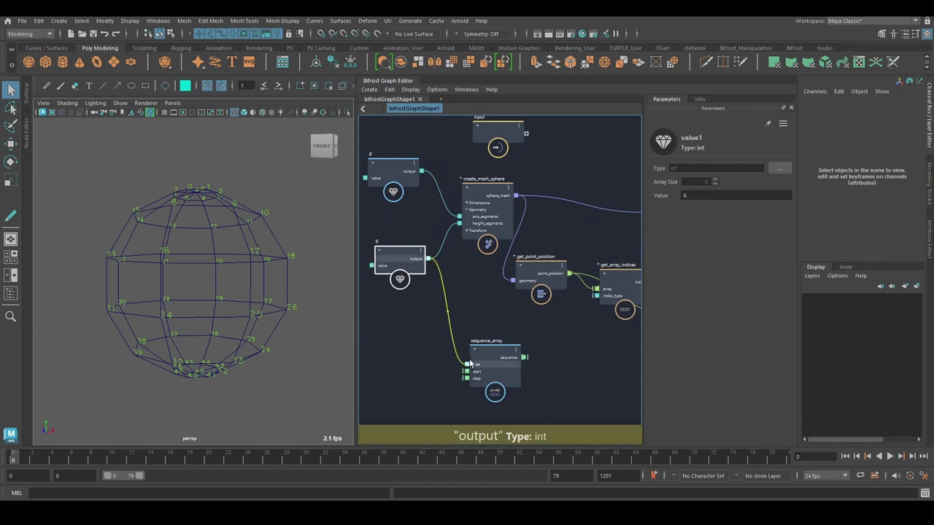
{"action": "left_click_drag", "start_coordinate": [422, 170], "coordinate": [467, 372]}
Step: Add a print_array node beside sequence_array and connect the sequence output to its array input
{"action": "middle_click_drag", "start_coordinate": [554, 372], "coordinate": [530, 354], "text": "alt"}
{"action": "key", "text": "Tab"}
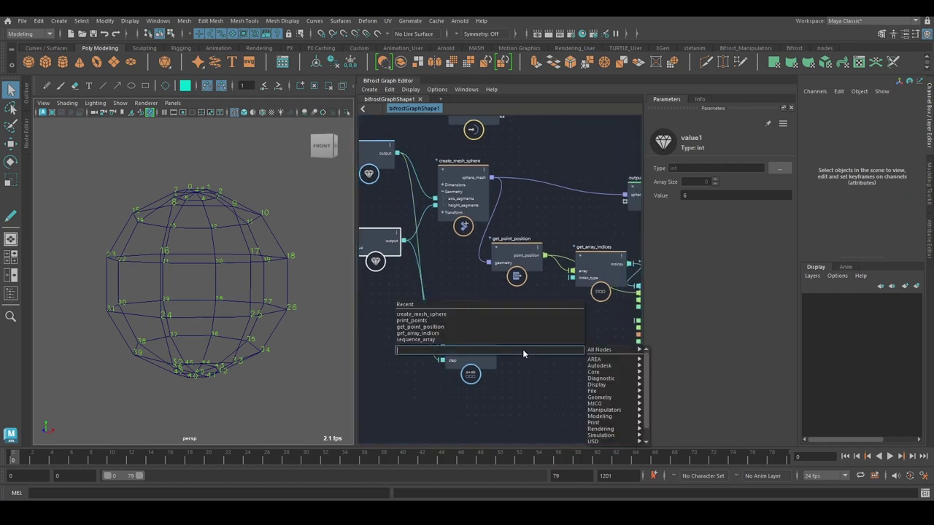
{"action": "type", "text": "print"}
{"action": "key", "text": "Down"}
{"action": "key", "text": "Return"}
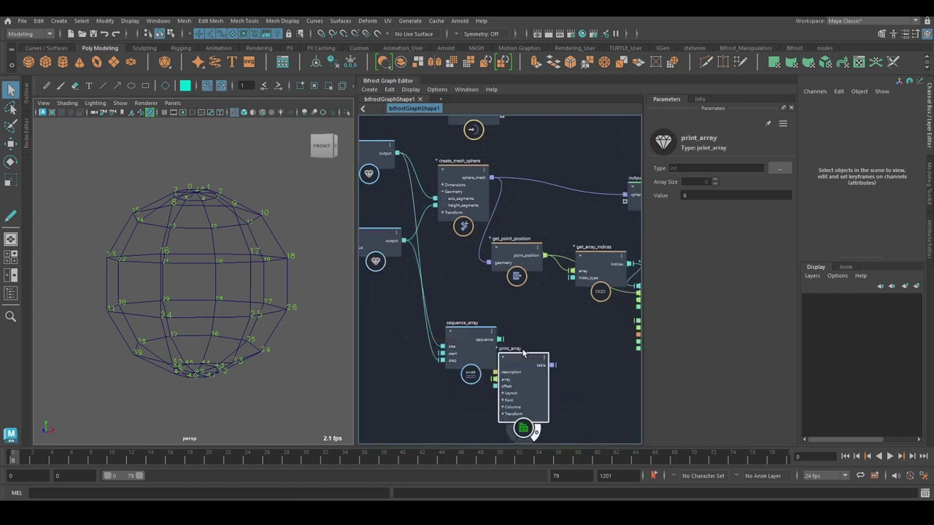
{"action": "left_click_drag", "start_coordinate": [521, 381], "coordinate": [545, 369]}
{"action": "left_click_drag", "start_coordinate": [501, 340], "coordinate": [516, 368]}
{"action": "left_click_drag", "start_coordinate": [460, 367], "coordinate": [433, 382]}
Step: Scale the print_array text to 0.3544 on all axes and set its X translation to 2.023
{"action": "scroll", "coordinate": [525, 354], "scroll_direction": "down", "scroll_amount": 4}
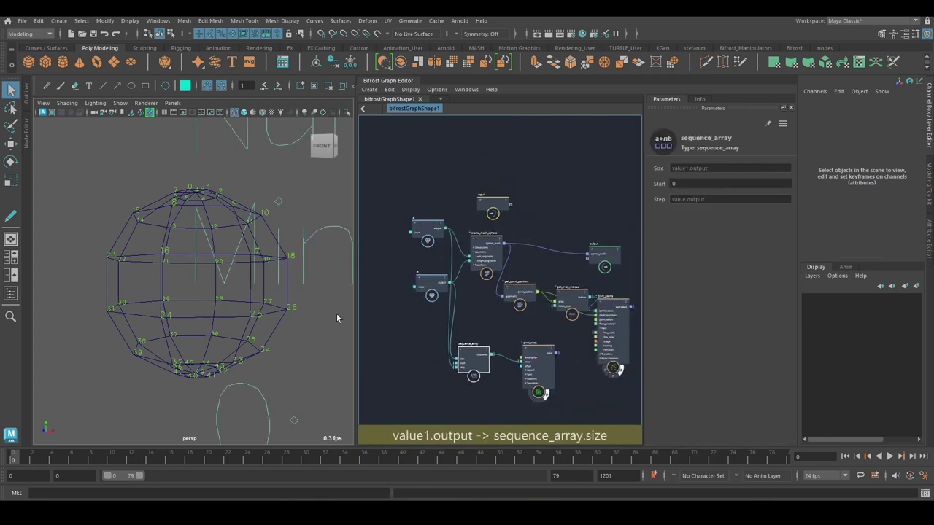
{"action": "scroll", "coordinate": [277, 290], "scroll_direction": "down", "scroll_amount": 5}
{"action": "right_click_drag", "start_coordinate": [277, 290], "coordinate": [232, 232], "text": "alt"}
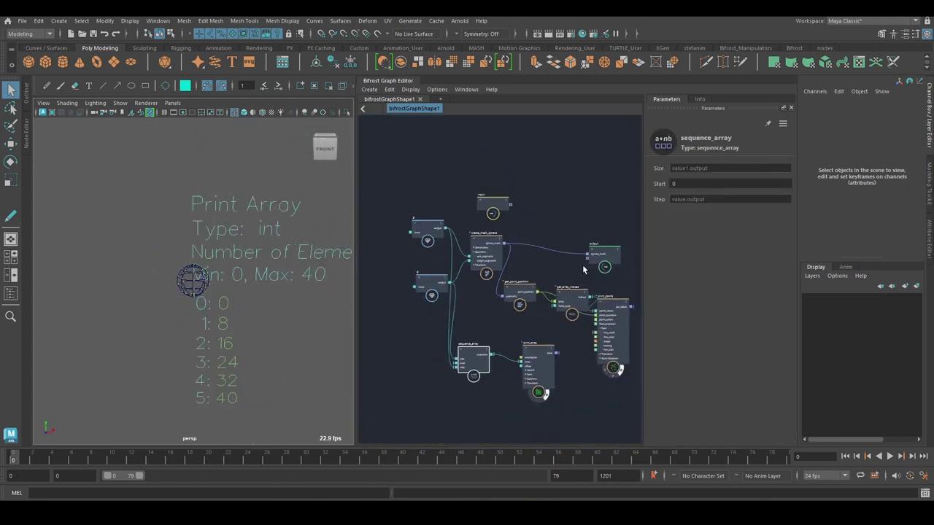
{"action": "left_click", "coordinate": [538, 365]}
{"action": "scroll", "coordinate": [701, 291], "scroll_direction": "down", "scroll_amount": 5}
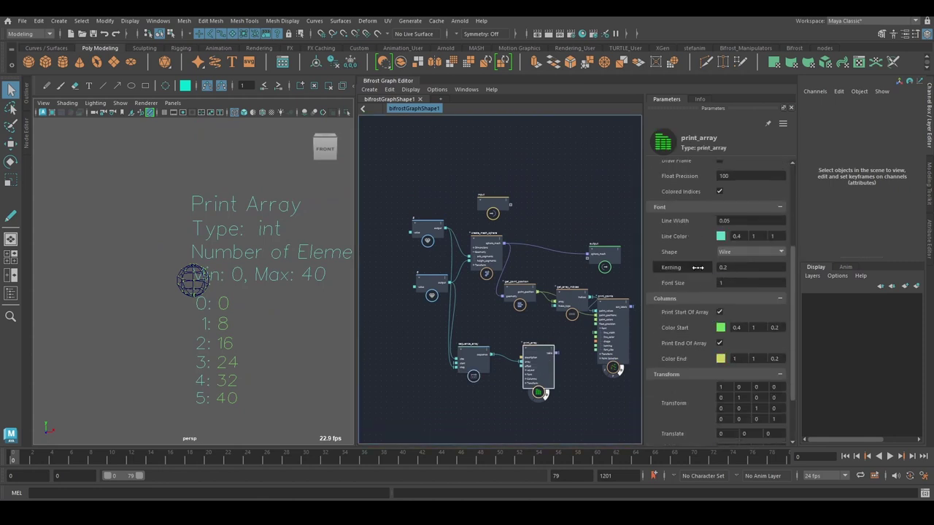
{"action": "scroll", "coordinate": [695, 252], "scroll_direction": "down", "scroll_amount": 3}
{"action": "left_click_drag", "start_coordinate": [683, 395], "coordinate": [566, 397]}
{"action": "left_click_drag", "start_coordinate": [727, 365], "coordinate": [183, 340]}
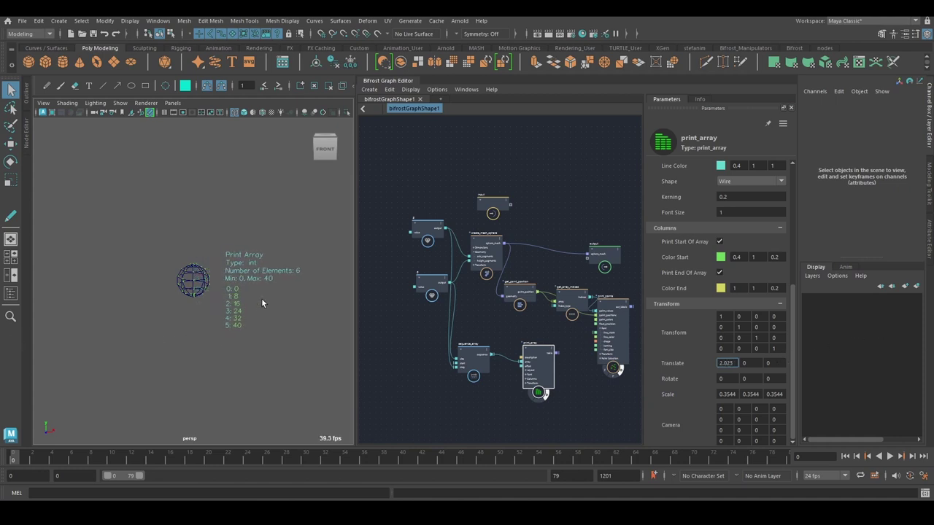
Step: Compare the printed sequence with the sphere's point indices from several angles, following one line from pole to pole
{"action": "scroll", "coordinate": [263, 303], "scroll_direction": "up", "scroll_amount": 5}
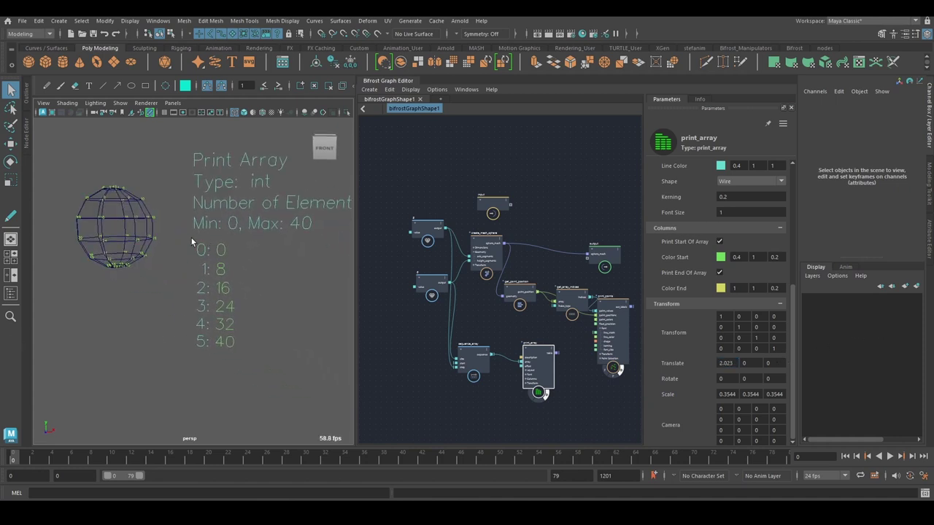
{"action": "left_click_drag", "start_coordinate": [188, 239], "coordinate": [244, 346]}
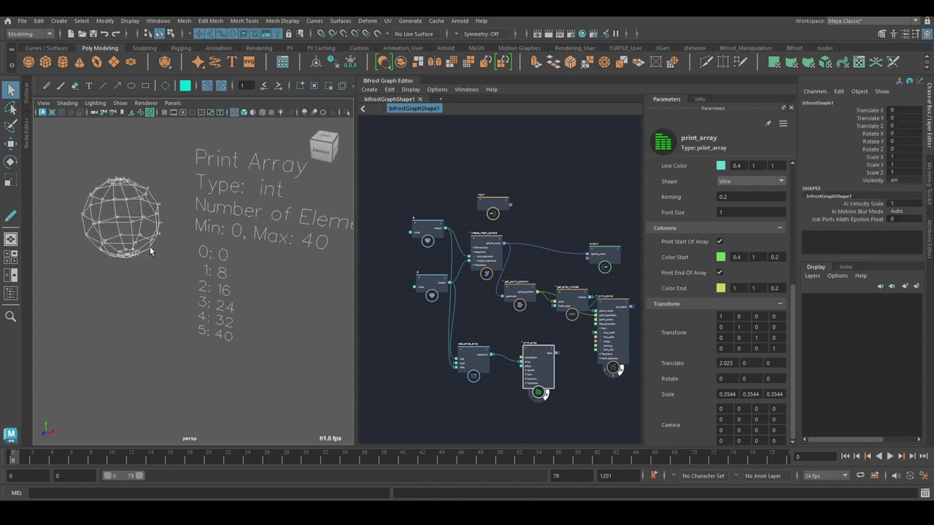
{"action": "left_click_drag", "start_coordinate": [151, 251], "coordinate": [124, 165], "text": "alt"}
{"action": "left_click", "coordinate": [144, 153]}
{"action": "middle_click_drag", "start_coordinate": [157, 162], "coordinate": [257, 197], "text": "alt"}
{"action": "scroll", "coordinate": [253, 219], "scroll_direction": "up", "scroll_amount": 5}
{"action": "left_click_drag", "start_coordinate": [256, 197], "coordinate": [273, 286], "text": "alt"}
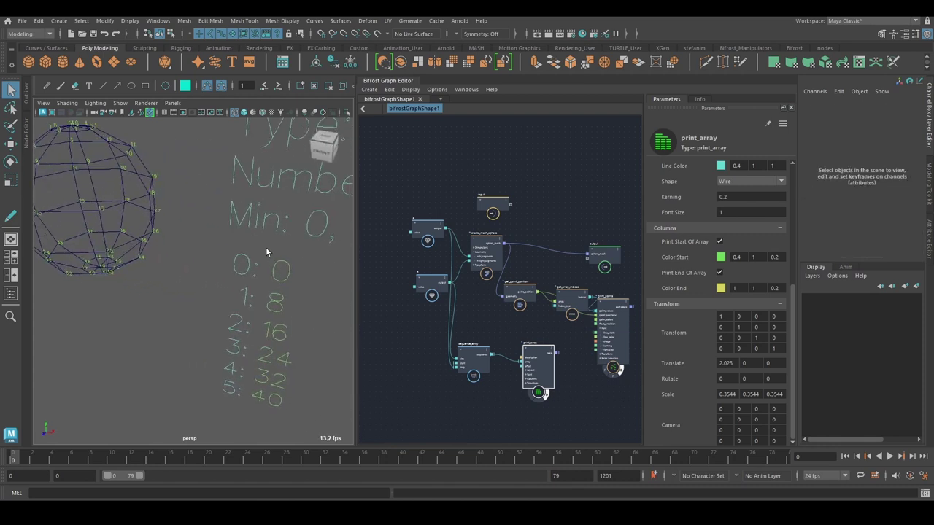
{"action": "left_click_drag", "start_coordinate": [316, 393], "coordinate": [303, 402]}
{"action": "left_click", "coordinate": [239, 250]}
{"action": "middle_click_drag", "start_coordinate": [207, 234], "coordinate": [279, 265], "text": "alt"}
{"action": "left_click_drag", "start_coordinate": [251, 252], "coordinate": [189, 180], "text": "alt"}
{"action": "right_click_drag", "start_coordinate": [189, 180], "coordinate": [213, 214], "text": "alt"}
{"action": "left_click_drag", "start_coordinate": [165, 183], "coordinate": [161, 227], "text": "alt"}
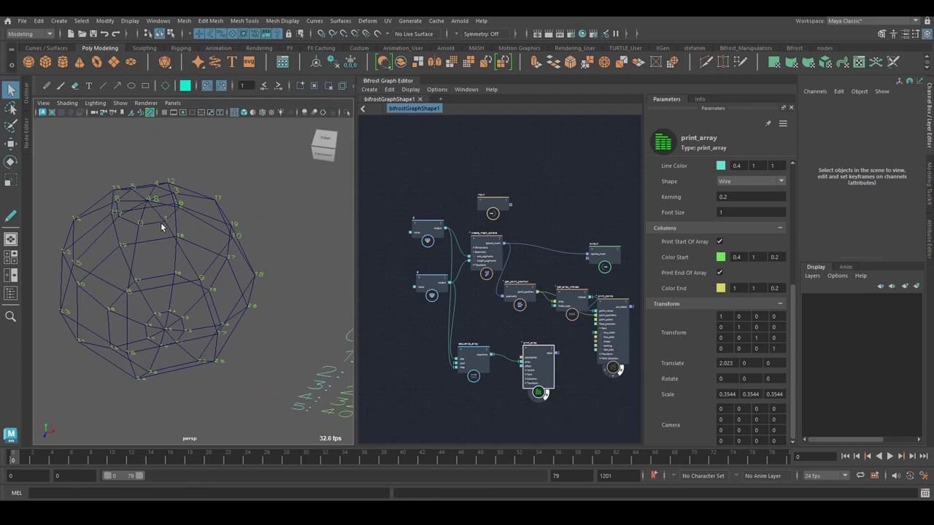
{"action": "left_click_drag", "start_coordinate": [200, 273], "coordinate": [198, 267], "text": "alt"}
{"action": "mouse_move", "coordinate": [225, 301]}
{"action": "left_mouse_down", "text": "alt"}
{"action": "mouse_move", "coordinate": [179, 267]}
{"action": "mouse_move", "coordinate": [210, 289]}
{"action": "left_mouse_up", "text": "alt"}
{"action": "left_click_drag", "start_coordinate": [171, 201], "coordinate": [178, 227], "text": "alt"}
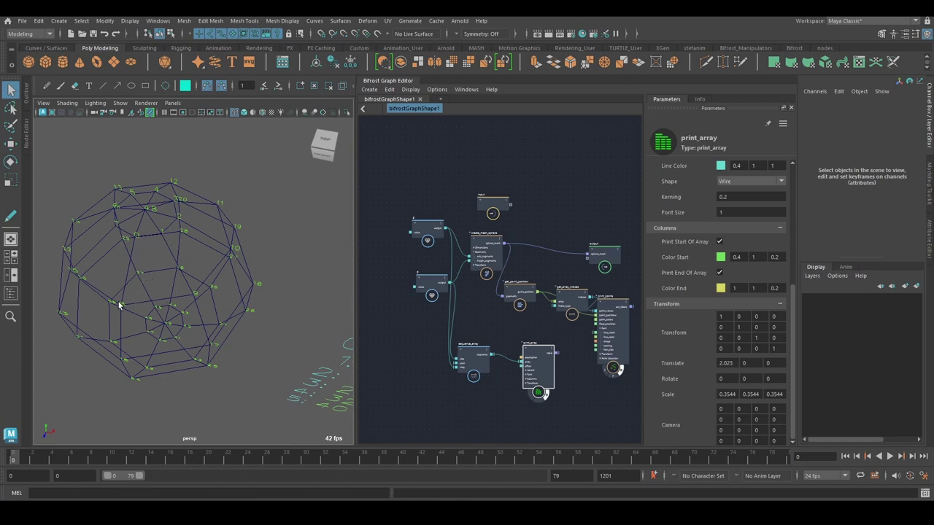
{"action": "left_click_drag", "start_coordinate": [173, 306], "coordinate": [136, 293], "text": "alt"}
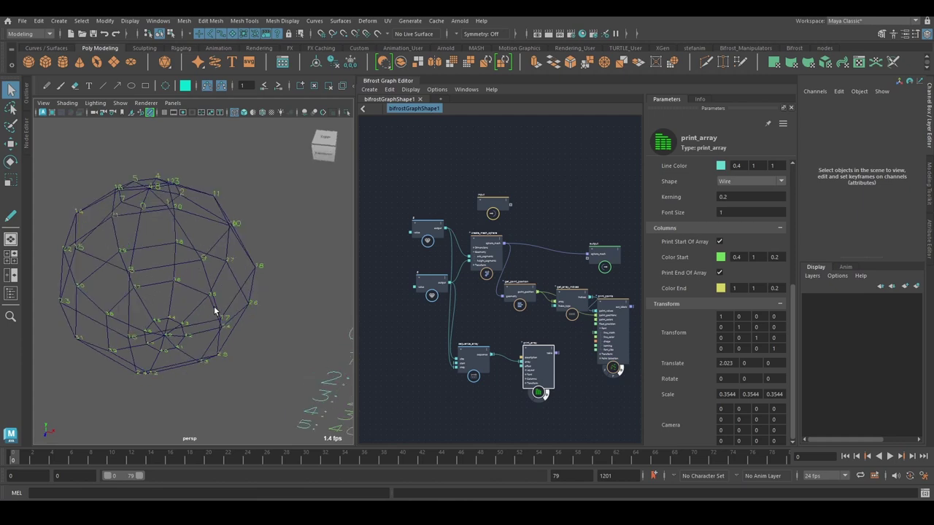
{"action": "left_click_drag", "start_coordinate": [214, 307], "coordinate": [176, 217], "text": "alt"}
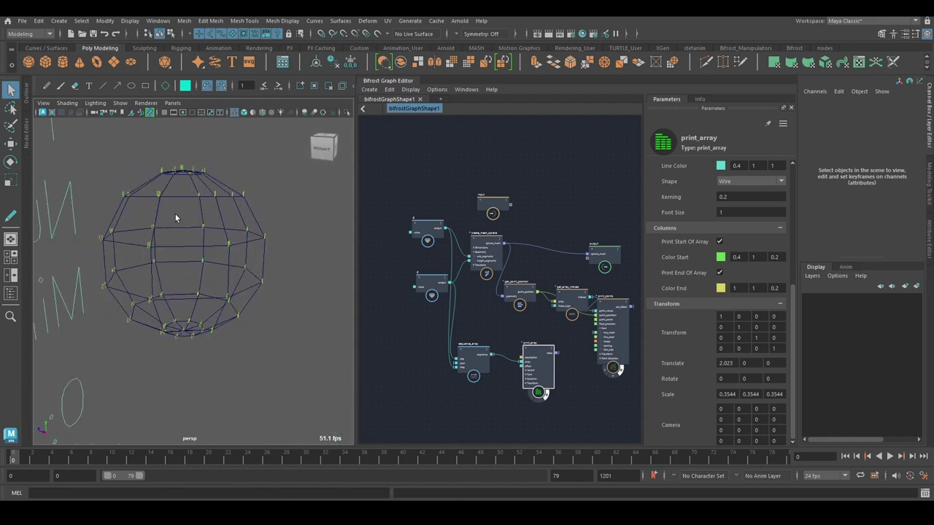
{"action": "left_click_drag", "start_coordinate": [234, 301], "coordinate": [310, 275], "text": "alt"}
Step: Move print_array further down the graph and add a for_each node next to sequence_array
{"action": "scroll", "coordinate": [527, 340], "scroll_direction": "up", "scroll_amount": 4}
{"action": "middle_click_drag", "start_coordinate": [538, 357], "coordinate": [512, 275], "text": "alt"}
{"action": "left_click_drag", "start_coordinate": [513, 275], "coordinate": [506, 389]}
{"action": "key", "text": "Tab"}
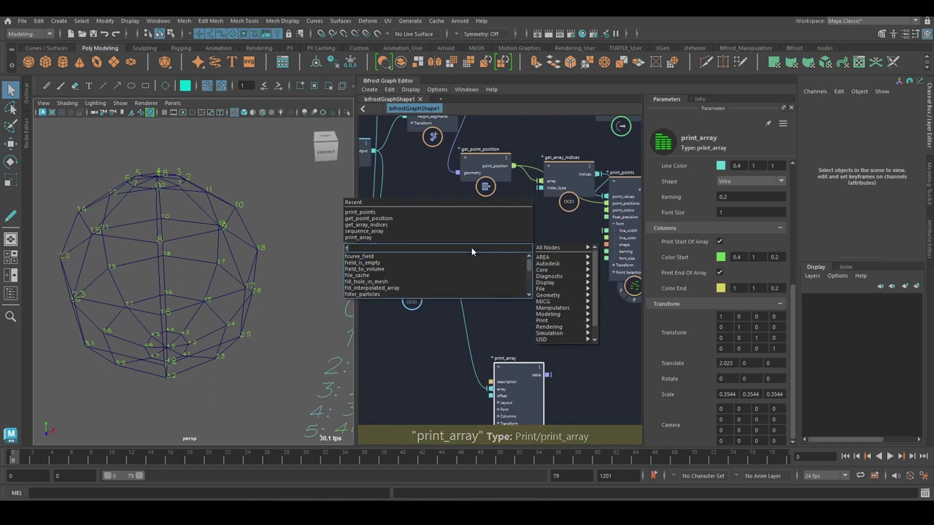
{"action": "type", "text": "for"}
{"action": "key", "text": "Down"}
{"action": "key", "text": "Return"}
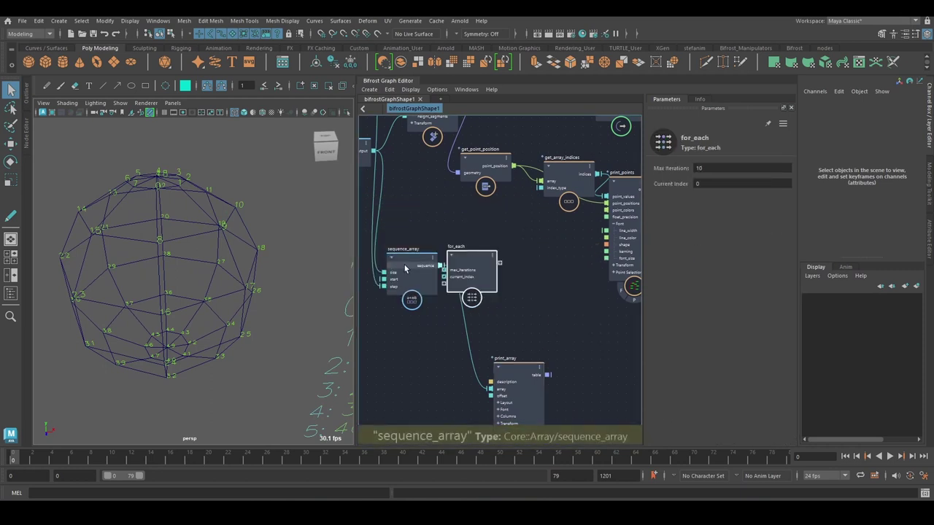
Step: Connect the axis segments value to for_each's max_iterations, feed it the sequence array, and reposition the nodes
{"action": "left_click_drag", "start_coordinate": [471, 264], "coordinate": [510, 267]}
{"action": "middle_click_drag", "start_coordinate": [447, 229], "coordinate": [470, 270], "text": "alt"}
{"action": "middle_click_drag", "start_coordinate": [405, 125], "coordinate": [427, 168], "text": "alt"}
{"action": "left_click_drag", "start_coordinate": [425, 144], "coordinate": [552, 343]}
{"action": "left_click_drag", "start_coordinate": [463, 367], "coordinate": [453, 428]}
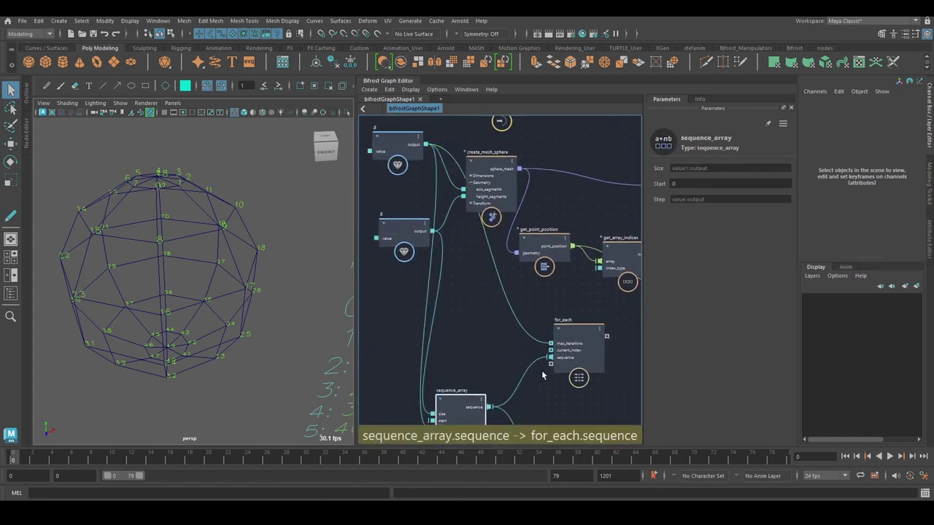
{"action": "left_click_drag", "start_coordinate": [590, 341], "coordinate": [589, 326]}
Step: Inside for_each, create an add node and connect current_index and sequence to its inputs
{"action": "double_click", "coordinate": [589, 326]}
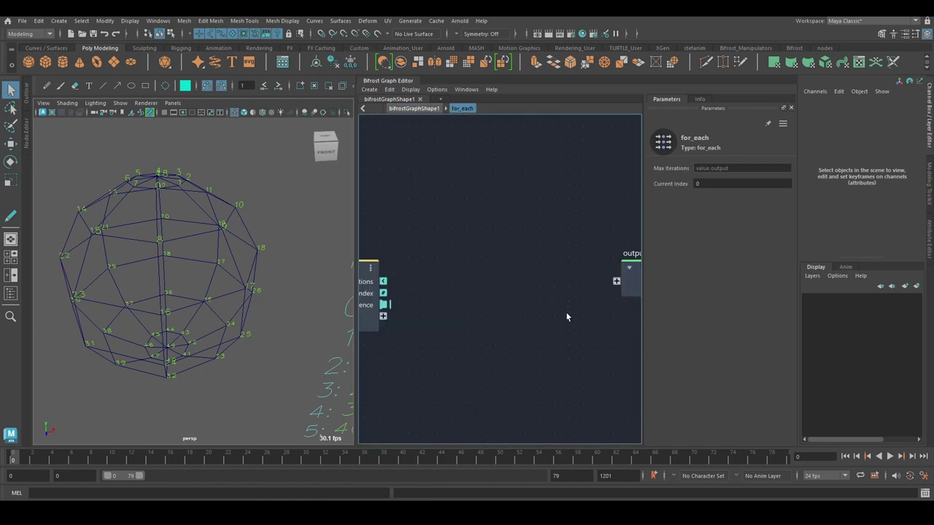
{"action": "right_click_drag", "start_coordinate": [566, 314], "coordinate": [538, 321], "text": "alt"}
{"action": "middle_click_drag", "start_coordinate": [518, 320], "coordinate": [504, 293], "text": "alt"}
{"action": "key", "text": "Tab"}
{"action": "type", "text": "add"}
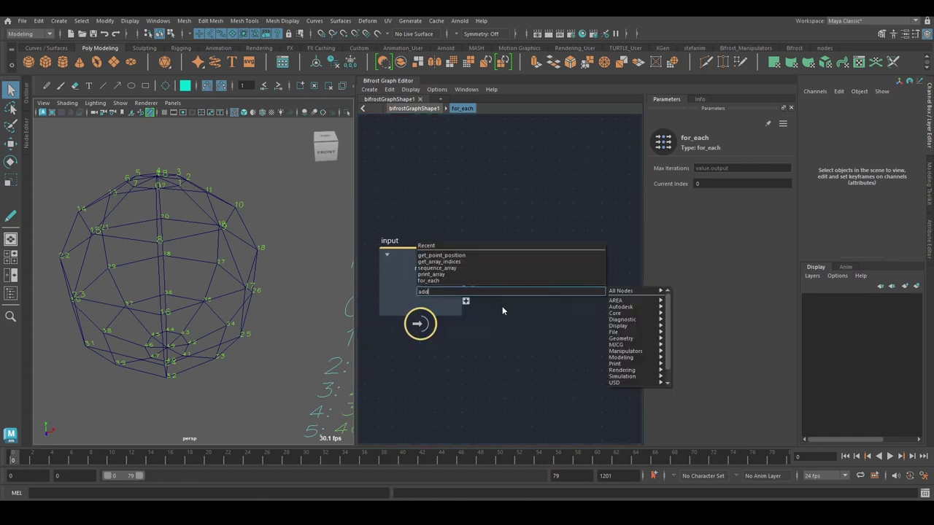
{"action": "key", "text": "Return"}
{"action": "left_click_drag", "start_coordinate": [465, 280], "coordinate": [531, 312]}
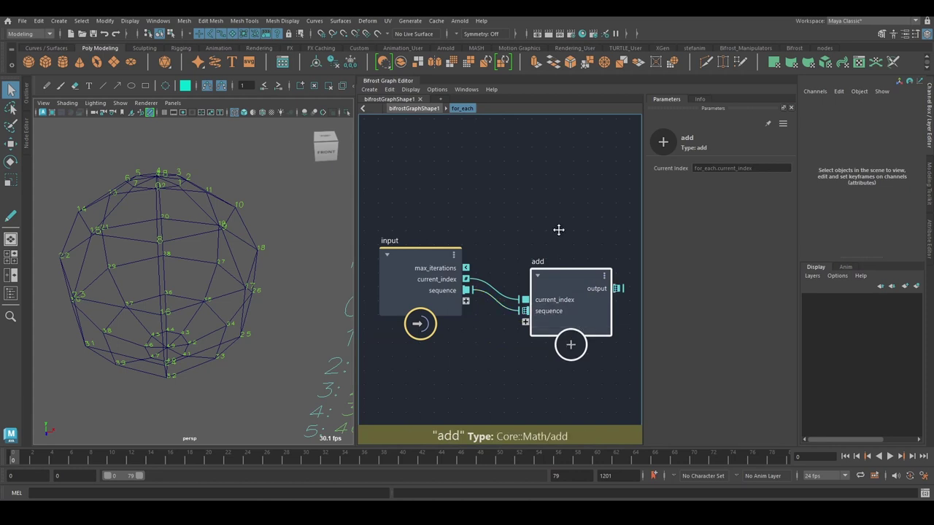
Step: Connect the add node's result to the for_each output node and return to the main bifrostGraphShape1 graph
{"action": "middle_click_drag", "start_coordinate": [559, 230], "coordinate": [398, 233], "text": "alt"}
{"action": "left_click_drag", "start_coordinate": [461, 266], "coordinate": [541, 241]}
{"action": "left_click", "coordinate": [415, 109]}
Step: Connect the for_each output to print_array's array input in place of the sequence, and move print_array aside
{"action": "scroll", "coordinate": [282, 308], "scroll_direction": "down", "scroll_amount": 7}
{"action": "middle_click_drag", "start_coordinate": [283, 309], "coordinate": [267, 301], "text": "alt"}
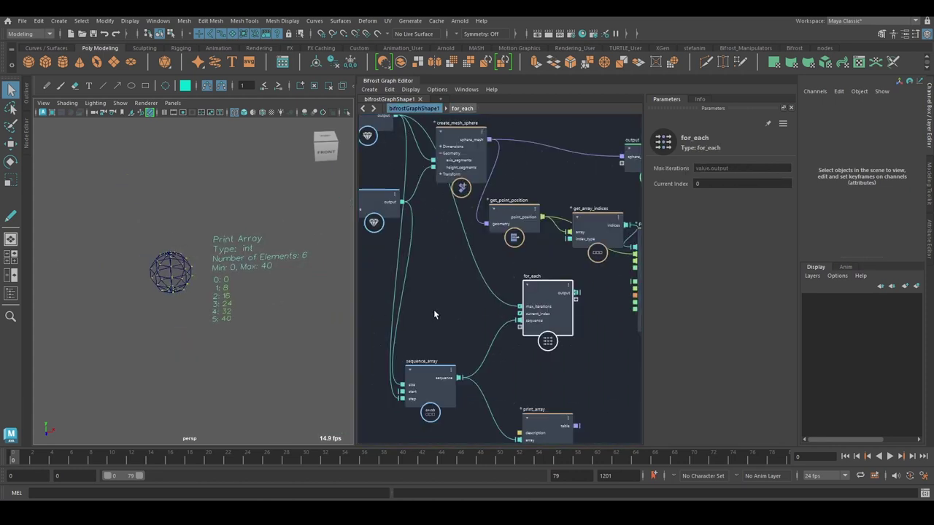
{"action": "left_click_drag", "start_coordinate": [553, 418], "coordinate": [610, 393]}
{"action": "middle_click_drag", "start_coordinate": [541, 323], "coordinate": [431, 259], "text": "alt"}
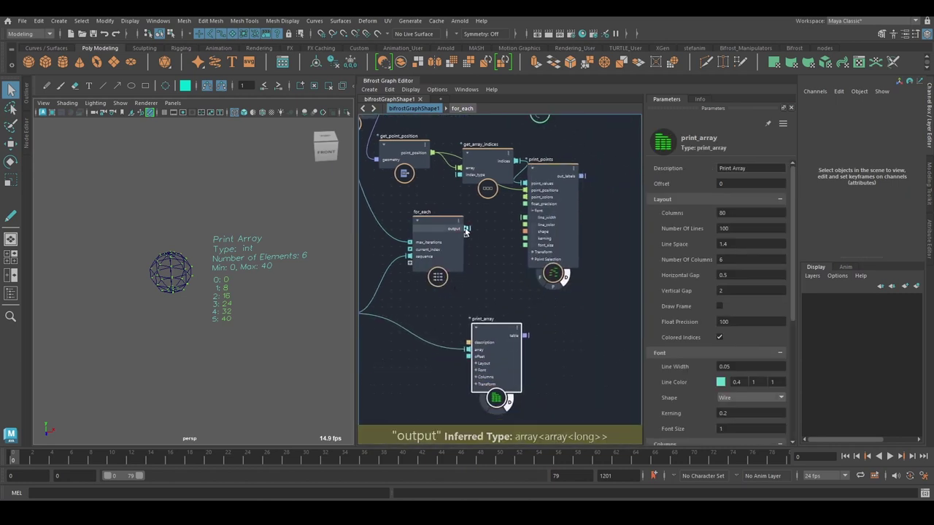
{"action": "left_click_drag", "start_coordinate": [467, 230], "coordinate": [469, 353]}
{"action": "left_click_drag", "start_coordinate": [505, 384], "coordinate": [636, 390]}
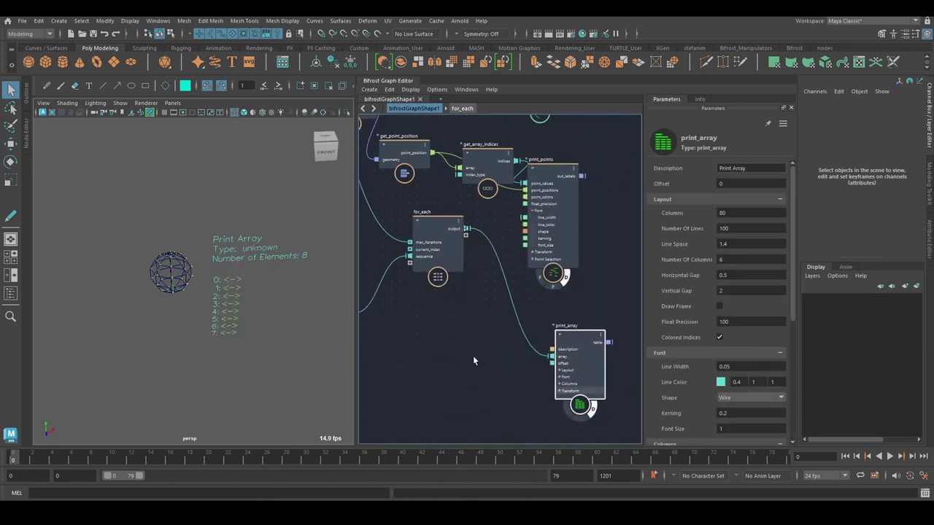
Step: Move print_points out of the way and insert a flatten_nested_array node between for_each and print_array
{"action": "left_click_drag", "start_coordinate": [548, 241], "coordinate": [580, 167]}
{"action": "left_click_drag", "start_coordinate": [532, 254], "coordinate": [540, 248]}
{"action": "left_click_drag", "start_coordinate": [542, 246], "coordinate": [519, 282]}
{"action": "key", "text": "Tab"}
{"action": "type", "text": "flat"}
{"action": "key", "text": "Down"}
{"action": "key", "text": "Down"}
{"action": "key", "text": "Down"}
{"action": "key", "text": "Down"}
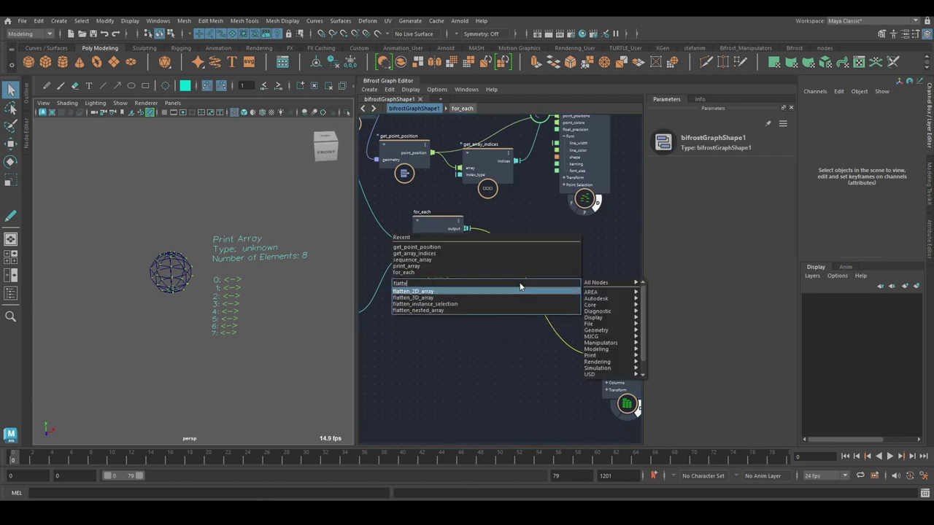
{"action": "key", "text": "Return"}
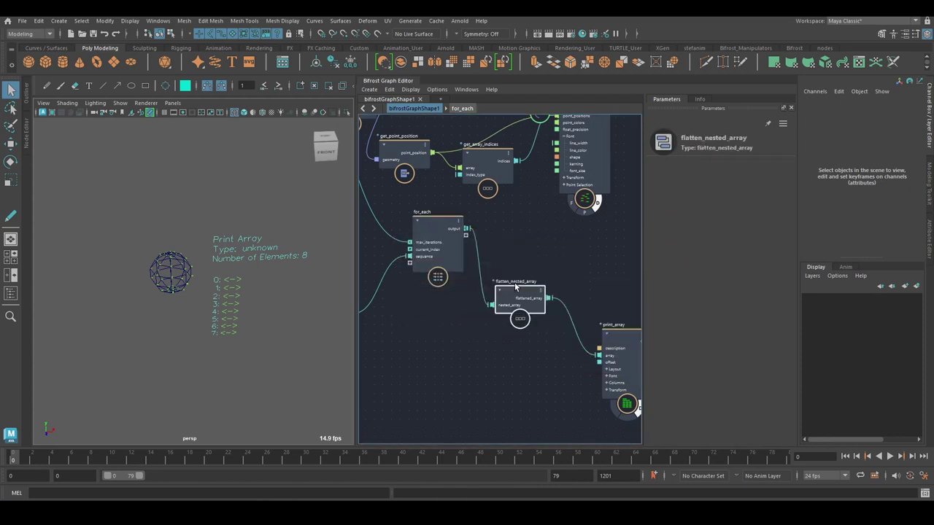
Step: Examine the order of the flattened point indices printed beside the sphere
{"action": "scroll", "coordinate": [269, 297], "scroll_direction": "down", "scroll_amount": 4}
{"action": "left_click_drag", "start_coordinate": [270, 297], "coordinate": [219, 285], "text": "alt"}
{"action": "middle_click_drag", "start_coordinate": [219, 285], "coordinate": [212, 227], "text": "alt"}
{"action": "right_click_drag", "start_coordinate": [212, 226], "coordinate": [293, 275], "text": "alt"}
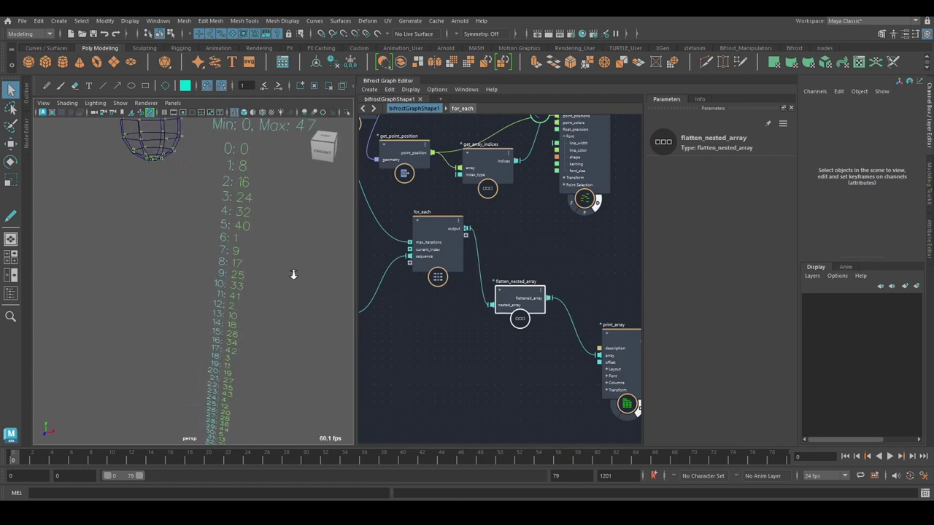
{"action": "left_click_drag", "start_coordinate": [293, 275], "coordinate": [249, 218], "text": "alt"}
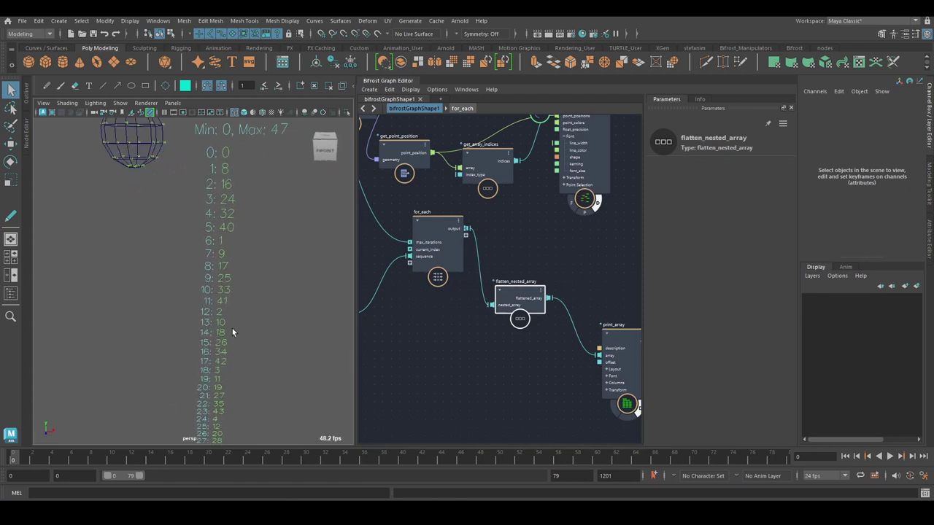
Step: Align print_array beside flatten_nested_array and set its number of lines to 6
{"action": "middle_click_drag", "start_coordinate": [220, 355], "coordinate": [224, 192], "text": "alt"}
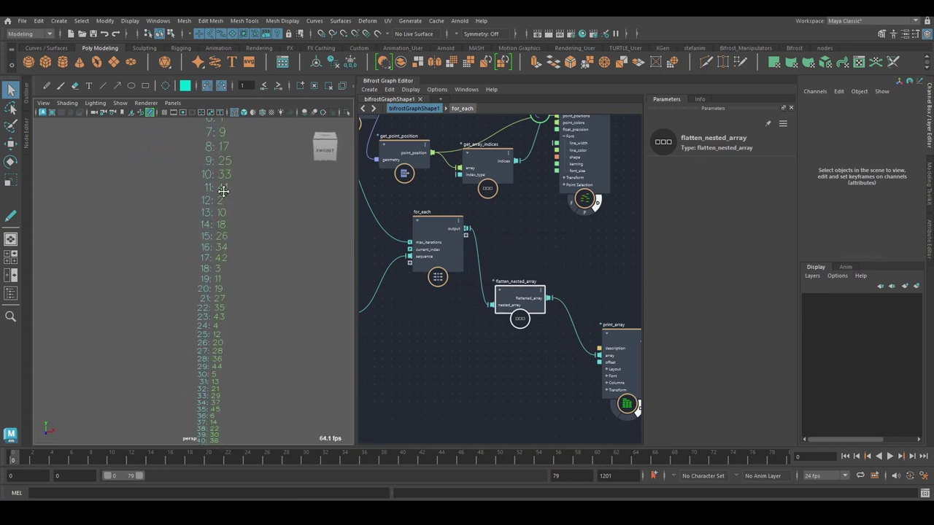
{"action": "middle_click_drag", "start_coordinate": [219, 281], "coordinate": [200, 427], "text": "alt"}
{"action": "middle_click_drag", "start_coordinate": [524, 268], "coordinate": [390, 233], "text": "alt"}
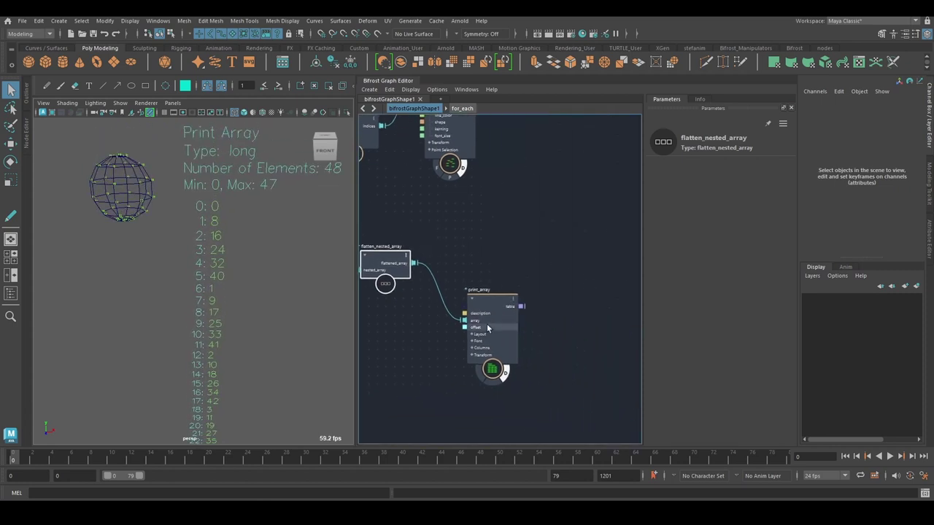
{"action": "left_click_drag", "start_coordinate": [489, 328], "coordinate": [504, 280]}
{"action": "left_click_drag", "start_coordinate": [665, 232], "coordinate": [541, 235]}
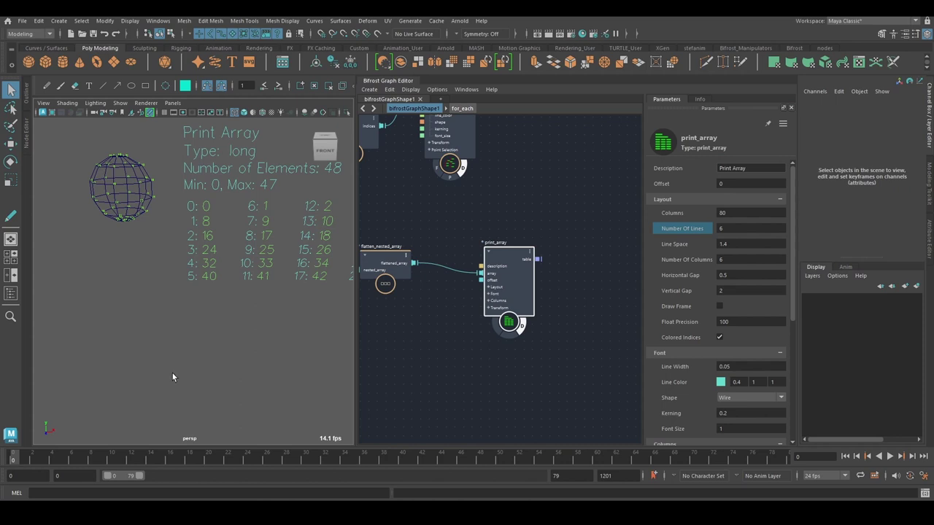
Step: Examine the flattened point indices printed in columns beside the sphere
{"action": "middle_click_drag", "start_coordinate": [259, 258], "coordinate": [53, 286], "text": "alt"}
{"action": "right_click_drag", "start_coordinate": [207, 261], "coordinate": [135, 242], "text": "alt"}
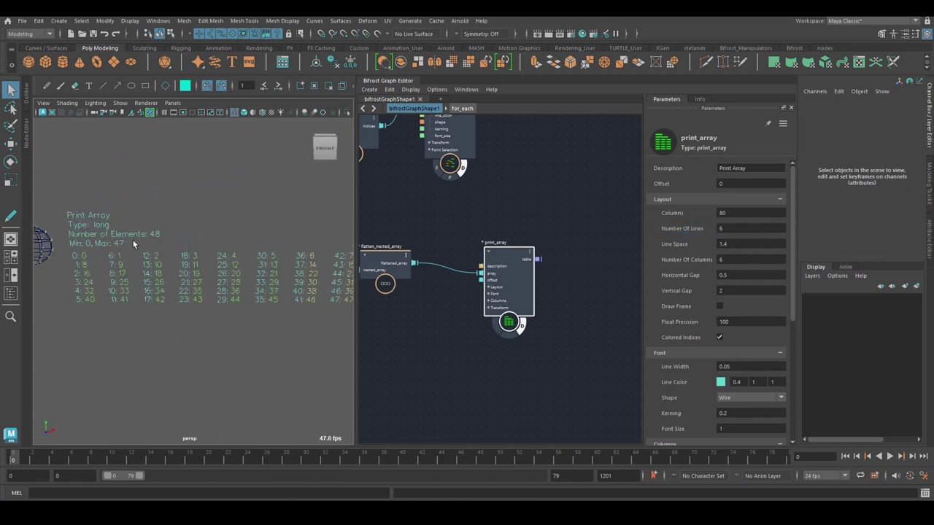
{"action": "middle_click_drag", "start_coordinate": [78, 256], "coordinate": [99, 259], "text": "alt"}
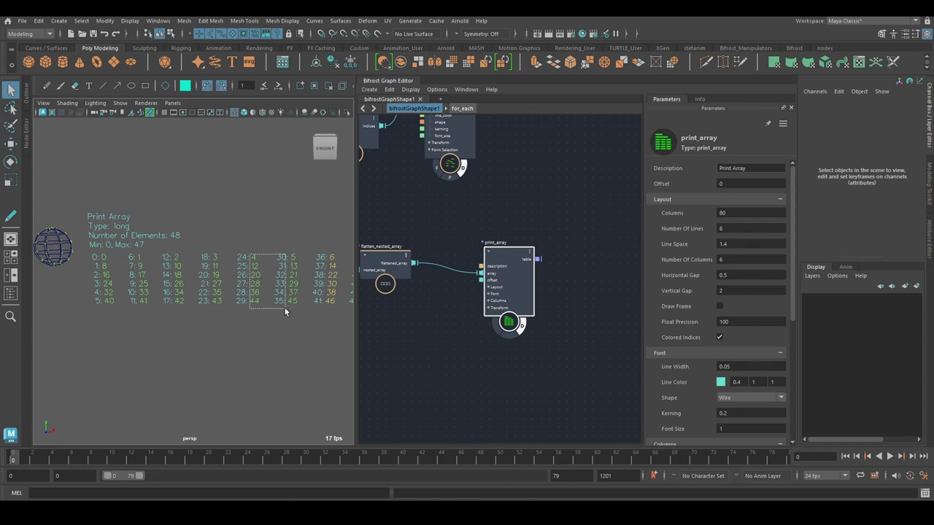
{"action": "left_click_drag", "start_coordinate": [340, 307], "coordinate": [340, 308]}
{"action": "middle_click_drag", "start_coordinate": [297, 327], "coordinate": [276, 327], "text": "alt"}
{"action": "left_click", "coordinate": [274, 327]}
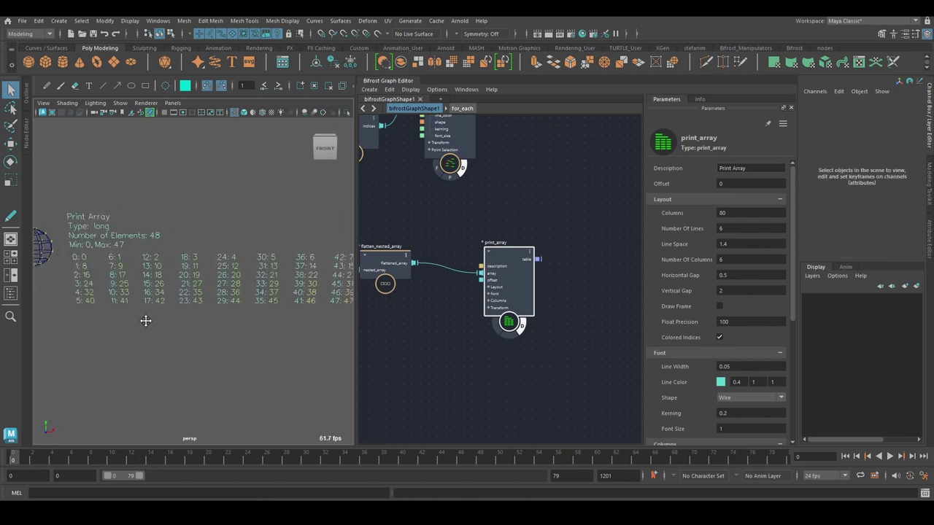
{"action": "right_click_drag", "start_coordinate": [145, 322], "coordinate": [178, 320], "text": "alt"}
{"action": "left_click_drag", "start_coordinate": [181, 324], "coordinate": [198, 320], "text": "alt"}
Step: Inspect the point numbering around the poles of the mesh sphere
{"action": "middle_click_drag", "start_coordinate": [202, 204], "coordinate": [283, 213], "text": "alt"}
{"action": "left_click_drag", "start_coordinate": [170, 218], "coordinate": [154, 238], "text": "alt"}
{"action": "middle_click_drag", "start_coordinate": [154, 237], "coordinate": [266, 272], "text": "alt"}
{"action": "scroll", "coordinate": [288, 315], "scroll_direction": "up", "scroll_amount": 4}
{"action": "left_click_drag", "start_coordinate": [174, 219], "coordinate": [167, 250], "text": "alt"}
{"action": "scroll", "coordinate": [176, 254], "scroll_direction": "up", "scroll_amount": 6}
{"action": "scroll", "coordinate": [123, 232], "scroll_direction": "down", "scroll_amount": 6}
{"action": "middle_click_drag", "start_coordinate": [412, 235], "coordinate": [657, 344], "text": "alt"}
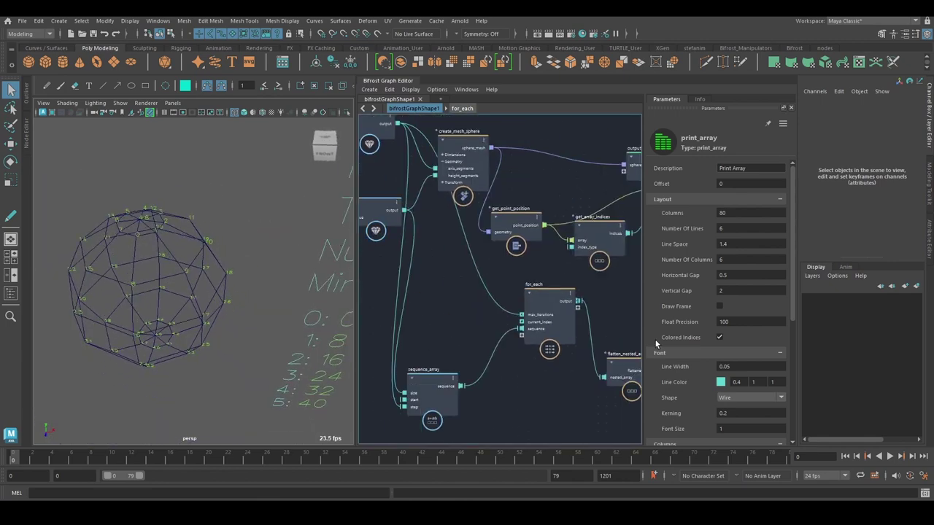
{"action": "middle_click_drag", "start_coordinate": [586, 323], "coordinate": [519, 442], "text": "alt"}
{"action": "middle_click_drag", "start_coordinate": [492, 216], "coordinate": [502, 217], "text": "alt"}
{"action": "left_click_drag", "start_coordinate": [179, 229], "coordinate": [211, 256], "text": "alt"}
{"action": "scroll", "coordinate": [211, 256], "scroll_direction": "up", "scroll_amount": 4}
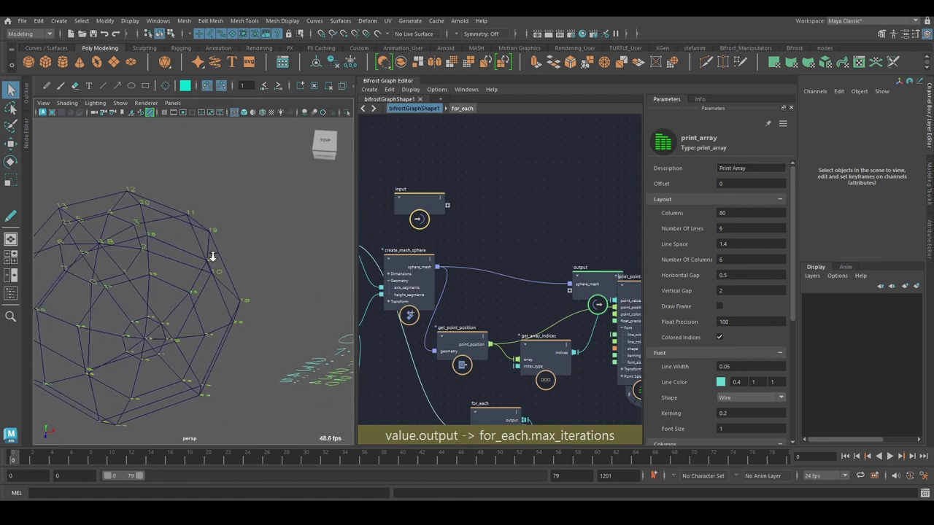
{"action": "middle_click_drag", "start_coordinate": [133, 225], "coordinate": [168, 243], "text": "alt"}
{"action": "left_click_drag", "start_coordinate": [168, 243], "coordinate": [148, 202], "text": "alt"}
{"action": "middle_click_drag", "start_coordinate": [148, 202], "coordinate": [177, 229], "text": "alt"}
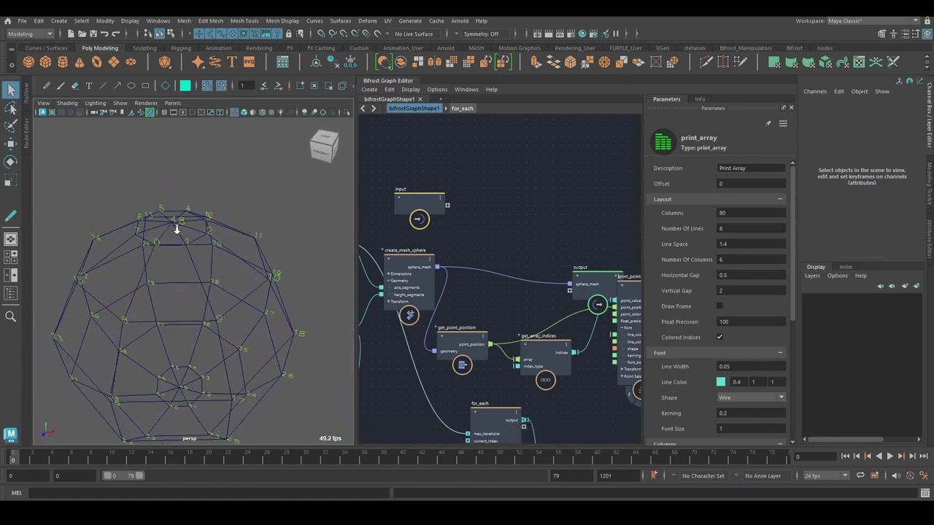
{"action": "scroll", "coordinate": [177, 229], "scroll_direction": "up", "scroll_amount": 2}
{"action": "middle_click_drag", "start_coordinate": [174, 321], "coordinate": [175, 300], "text": "alt"}
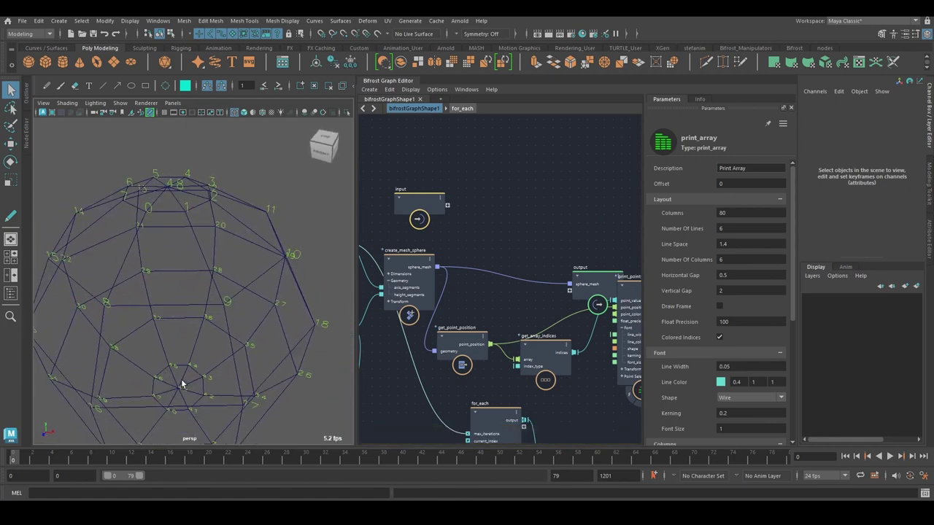
{"action": "left_click_drag", "start_coordinate": [183, 384], "coordinate": [207, 291], "text": "alt"}
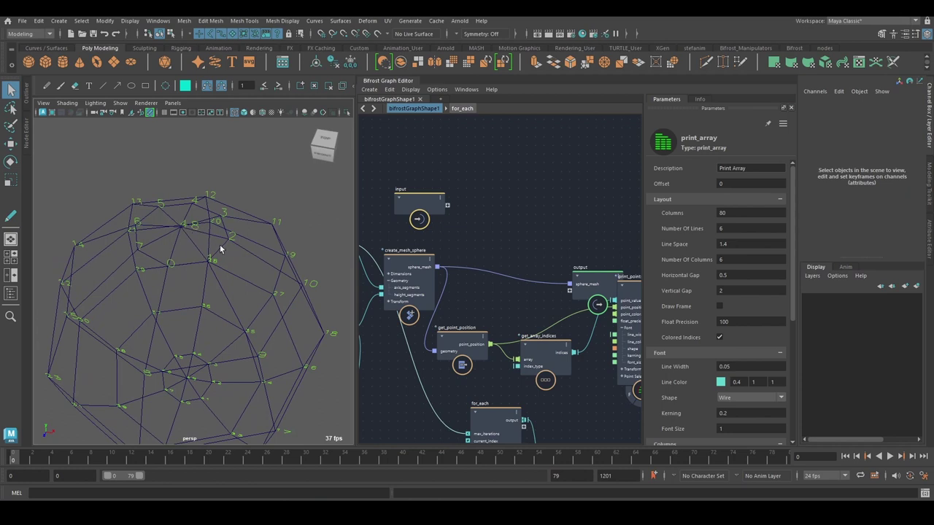
{"action": "middle_click_drag", "start_coordinate": [220, 245], "coordinate": [209, 240], "text": "alt"}
Step: Add a get_point_count node and connect create_mesh_sphere's sphere_mesh to its geometry input
{"action": "middle_click_drag", "start_coordinate": [507, 241], "coordinate": [500, 246], "text": "alt"}
{"action": "left_click", "coordinate": [500, 229]}
{"action": "key", "text": "Tab"}
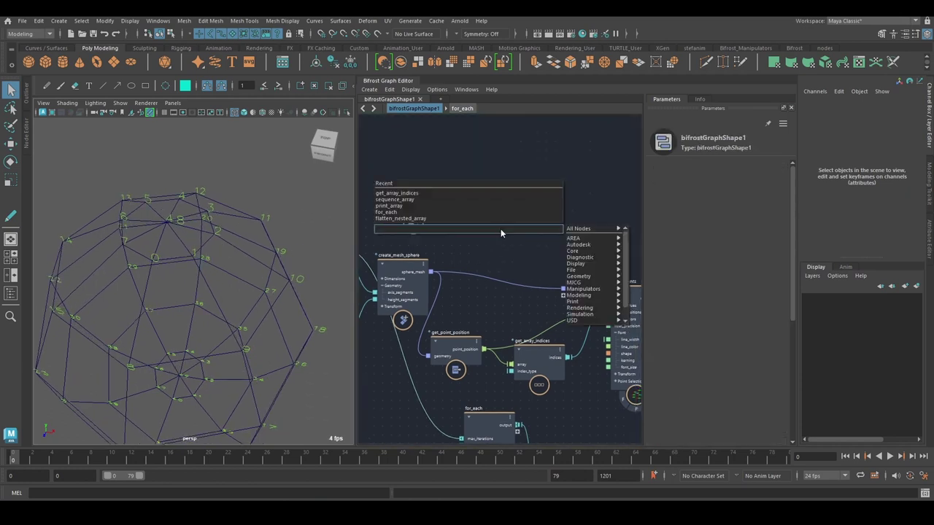
{"action": "type", "text": "gpc"}
{"action": "key", "text": "Down"}
{"action": "key", "text": "Down"}
{"action": "key", "text": "Return"}
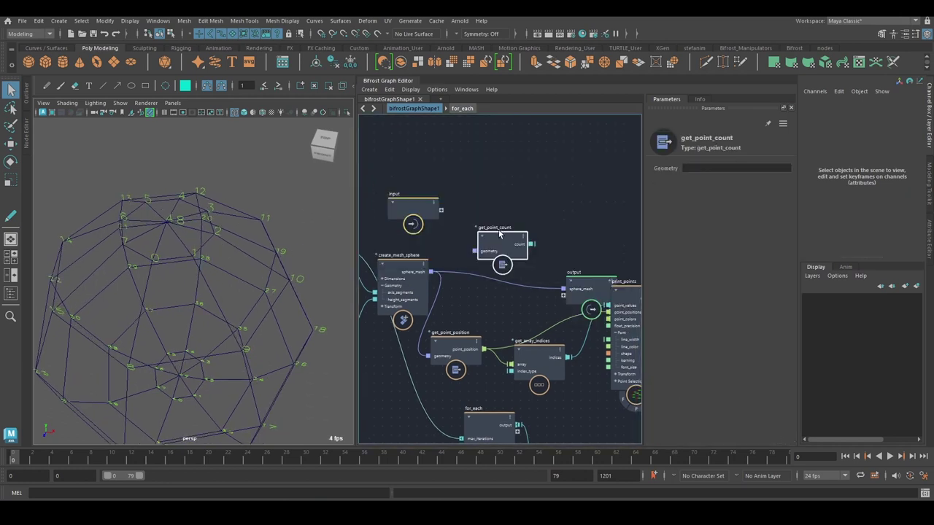
{"action": "left_click", "coordinate": [433, 272]}
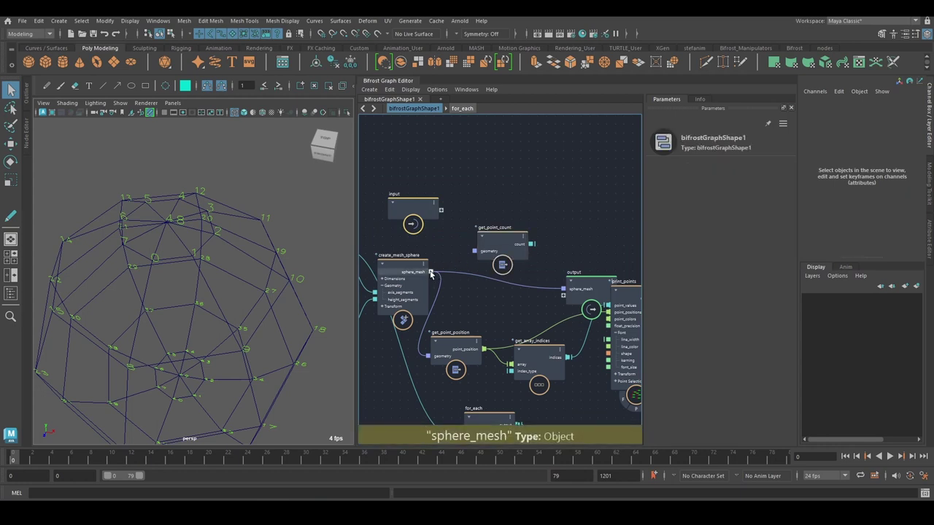
{"action": "left_click_drag", "start_coordinate": [431, 272], "coordinate": [475, 251]}
Step: Connect get_point_count's count to the graph's output node and read the value in a watchpoint on that connection
{"action": "left_click_drag", "start_coordinate": [539, 256], "coordinate": [502, 321]}
{"action": "middle_click_drag", "start_coordinate": [525, 256], "coordinate": [496, 170], "text": "alt"}
{"action": "left_click_drag", "start_coordinate": [558, 202], "coordinate": [537, 145]}
{"action": "left_click_drag", "start_coordinate": [478, 218], "coordinate": [469, 209]}
{"action": "left_click", "coordinate": [522, 202]}
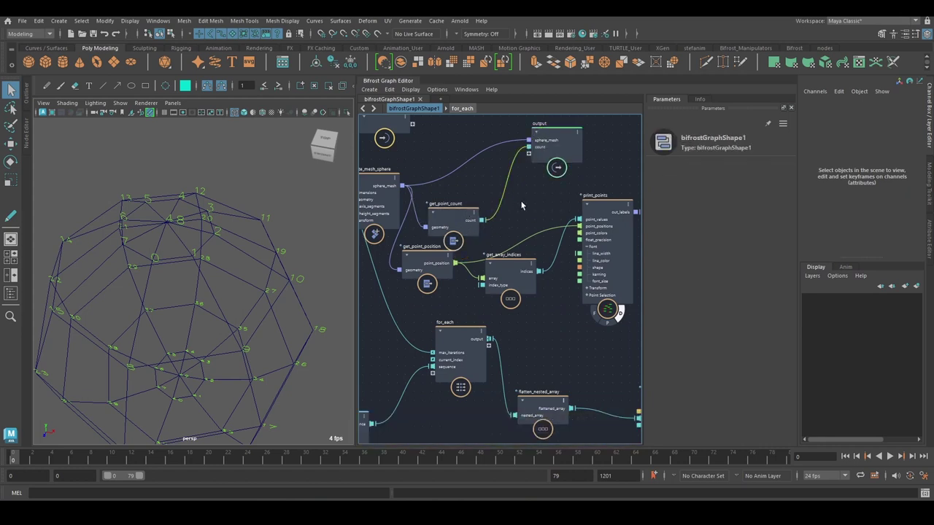
{"action": "scroll", "coordinate": [524, 215], "scroll_direction": "up", "scroll_amount": 3}
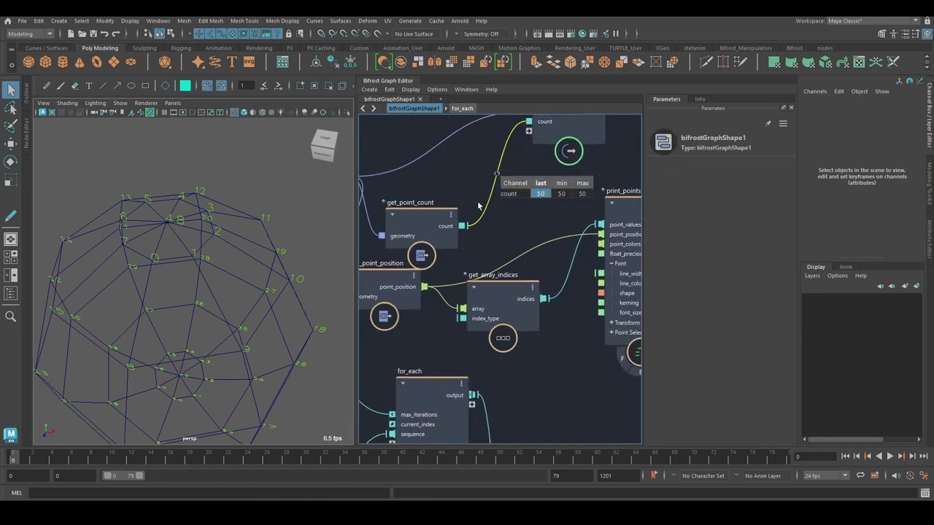
Step: Examine the point indices around the sphere's lower pole in close-up
{"action": "left_click_drag", "start_coordinate": [159, 195], "coordinate": [153, 178], "text": "alt"}
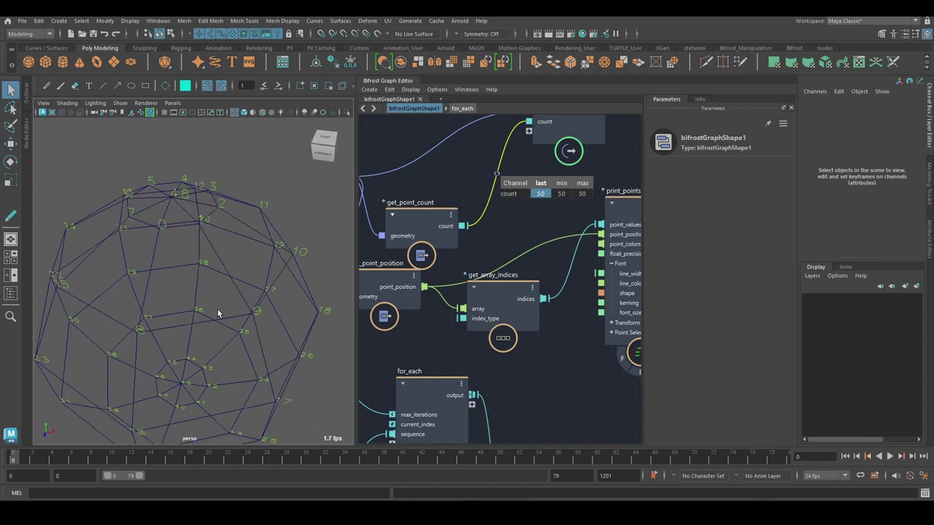
{"action": "middle_click_drag", "start_coordinate": [219, 314], "coordinate": [233, 233], "text": "alt"}
{"action": "scroll", "coordinate": [181, 337], "scroll_direction": "up", "scroll_amount": 5}
{"action": "middle_click_drag", "start_coordinate": [205, 348], "coordinate": [216, 310], "text": "alt"}
{"action": "left_click_drag", "start_coordinate": [222, 271], "coordinate": [226, 272]}
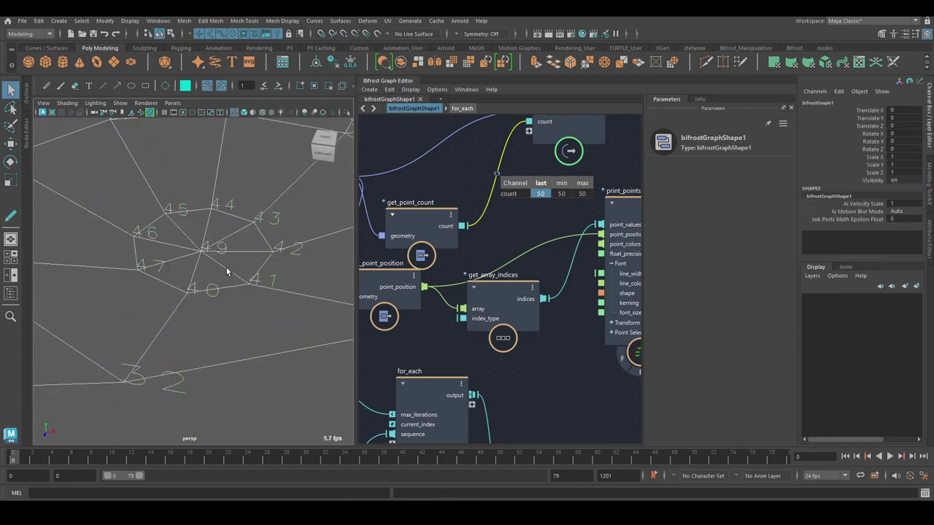
{"action": "scroll", "coordinate": [325, 246], "scroll_direction": "down", "scroll_amount": 9}
{"action": "left_click", "coordinate": [270, 297]}
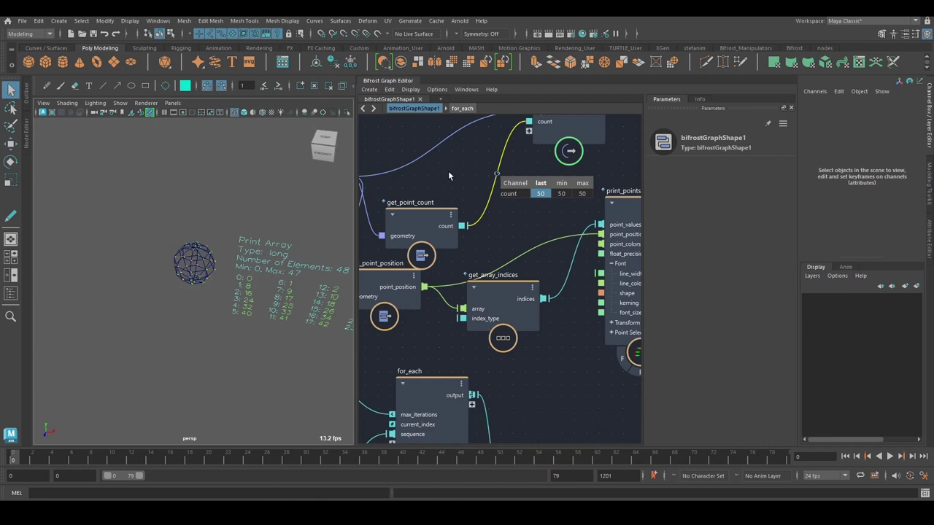
Step: Delete the count port from the output node and move get_point_count below sequence_array
{"action": "right_click", "coordinate": [551, 123]}
{"action": "left_click", "coordinate": [561, 137]}
{"action": "left_click_drag", "start_coordinate": [437, 234], "coordinate": [403, 436]}
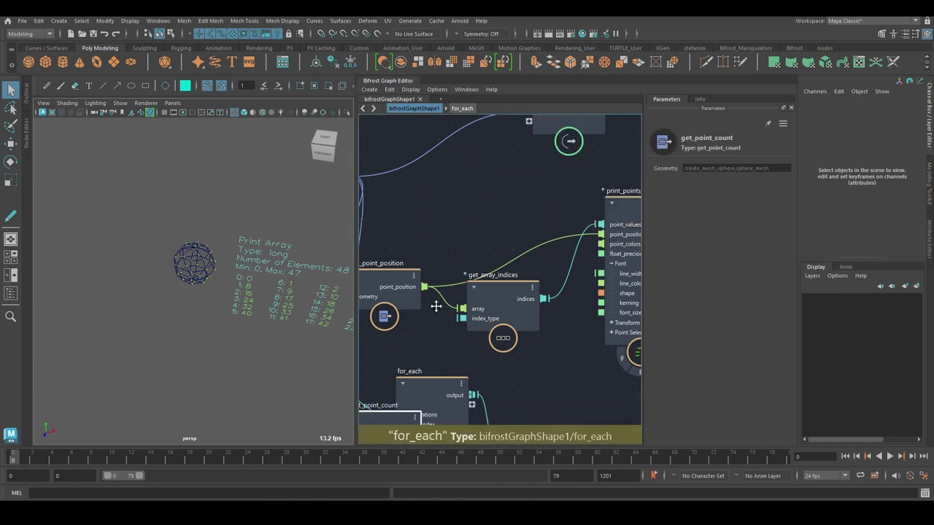
{"action": "middle_click_drag", "start_coordinate": [436, 307], "coordinate": [520, 142], "text": "alt"}
{"action": "scroll", "coordinate": [518, 146], "scroll_direction": "down", "scroll_amount": 1}
{"action": "left_click_drag", "start_coordinate": [504, 249], "coordinate": [477, 390]}
{"action": "middle_click_drag", "start_coordinate": [484, 329], "coordinate": [583, 186], "text": "alt"}
{"action": "left_click_drag", "start_coordinate": [548, 253], "coordinate": [490, 306]}
{"action": "left_click", "coordinate": [543, 265]}
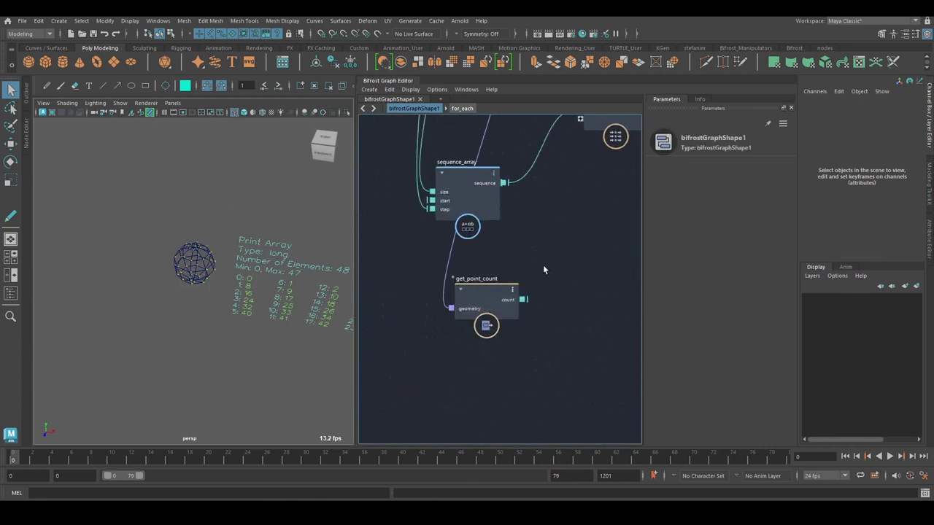
Step: Add a decrement node that takes get_point_count's count as value and decrements it by 2
{"action": "key", "text": "Tab"}
{"action": "type", "text": "dec"}
{"action": "key", "text": "Down"}
{"action": "key", "text": "Return"}
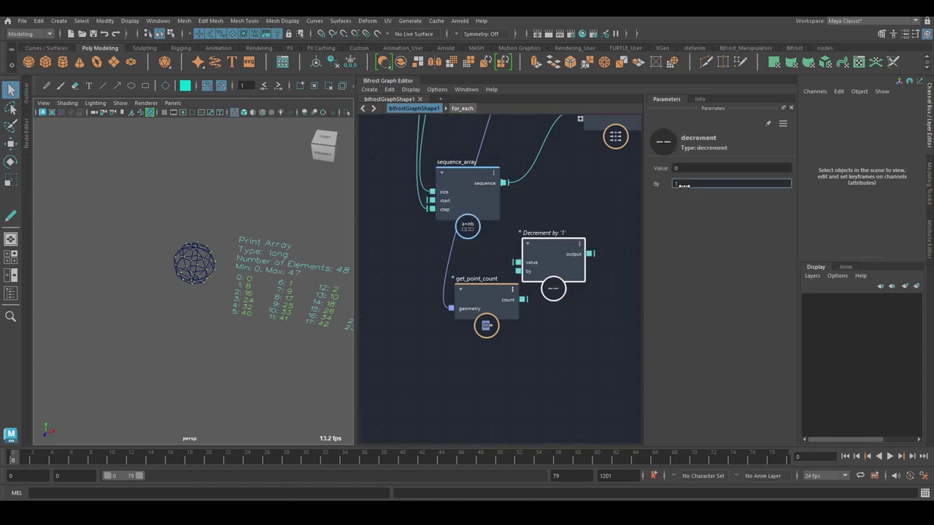
{"action": "left_click_drag", "start_coordinate": [477, 289], "coordinate": [444, 272]}
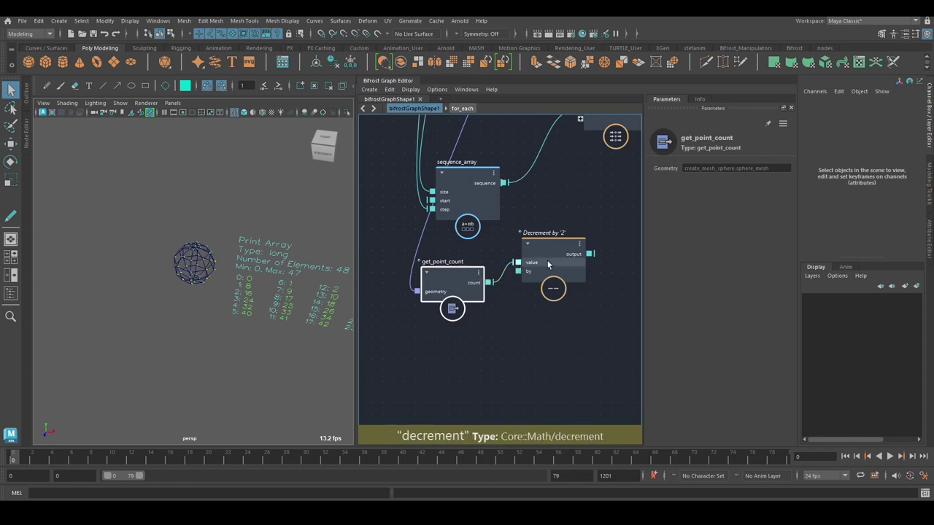
Step: Duplicate the decrement node with its count connection and set the copy to decrement by 1
{"action": "left_click_drag", "start_coordinate": [549, 267], "coordinate": [560, 332]}
{"action": "key", "text": "ctrl+shift+d"}
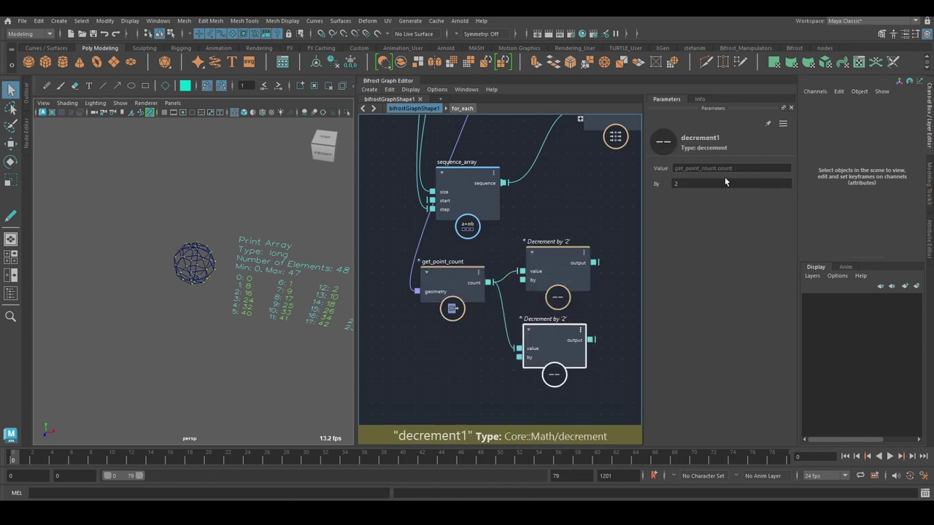
{"action": "left_click_drag", "start_coordinate": [702, 181], "coordinate": [690, 180]}
Step: Connect the outputs of both decrement nodes to new input ports on for_each, the decrement by 2 first
{"action": "middle_click_drag", "start_coordinate": [540, 228], "coordinate": [489, 304], "text": "alt"}
{"action": "left_click_drag", "start_coordinate": [547, 195], "coordinate": [558, 257]}
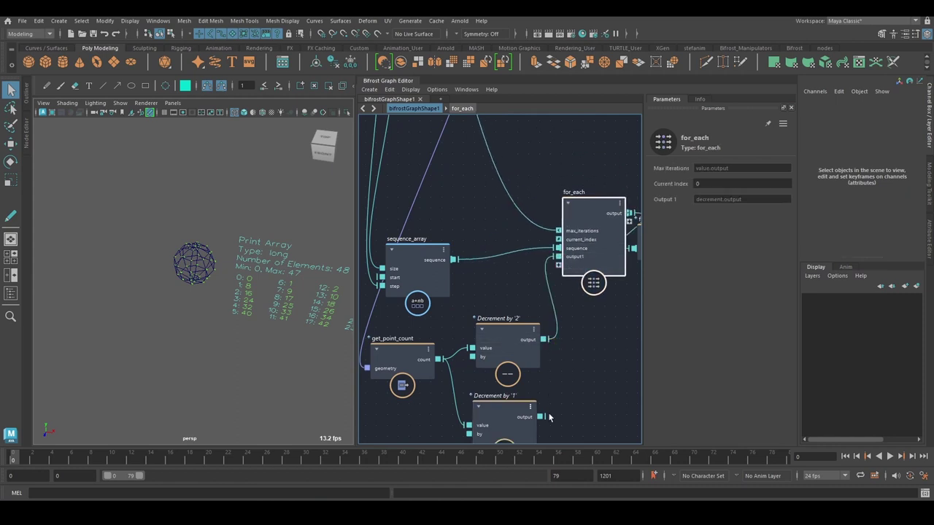
{"action": "left_click_drag", "start_coordinate": [542, 417], "coordinate": [559, 267]}
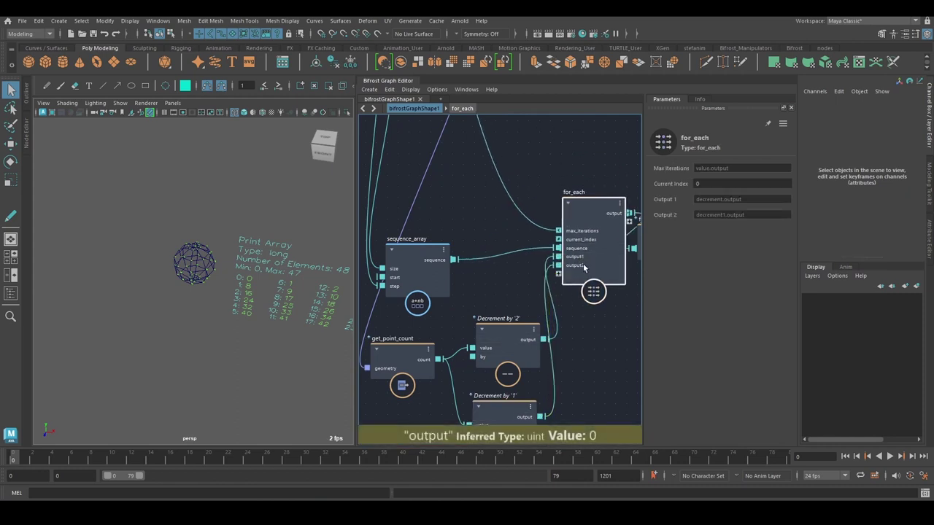
Step: Rename the for_each input ports output1 and output2 to north and south
{"action": "scroll", "coordinate": [584, 263], "scroll_direction": "up", "scroll_amount": 2}
{"action": "right_click", "coordinate": [577, 260]}
{"action": "left_click", "coordinate": [601, 264]}
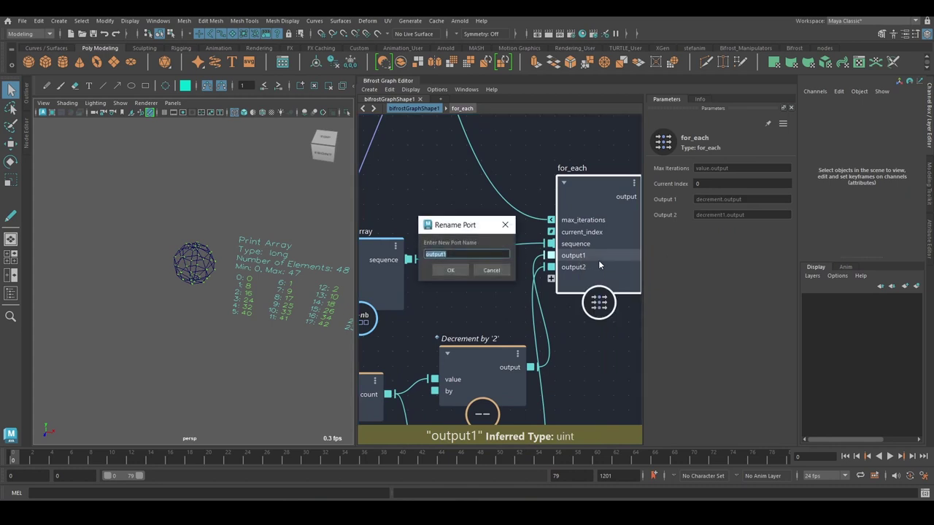
{"action": "type", "text": "north"}
{"action": "key", "text": "Return"}
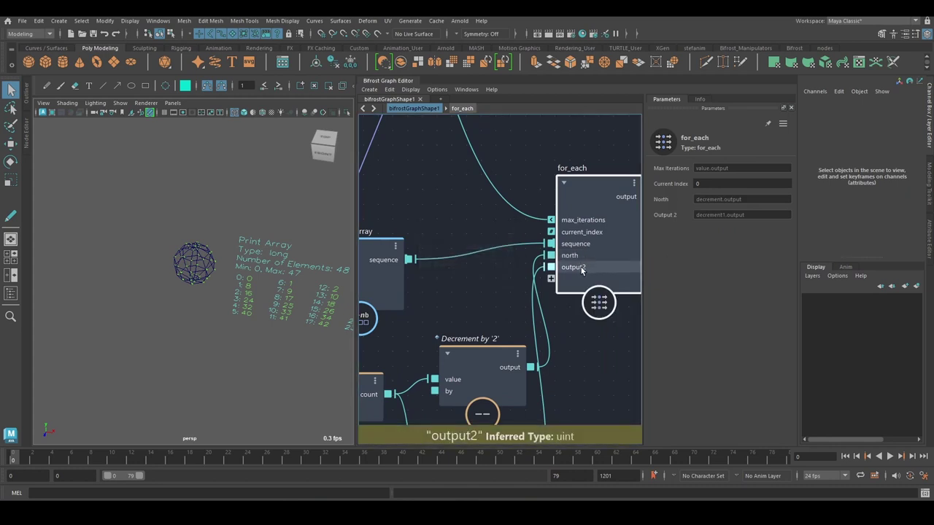
{"action": "right_click", "coordinate": [583, 269]}
{"action": "left_click", "coordinate": [589, 275]}
{"action": "type", "text": "south"}
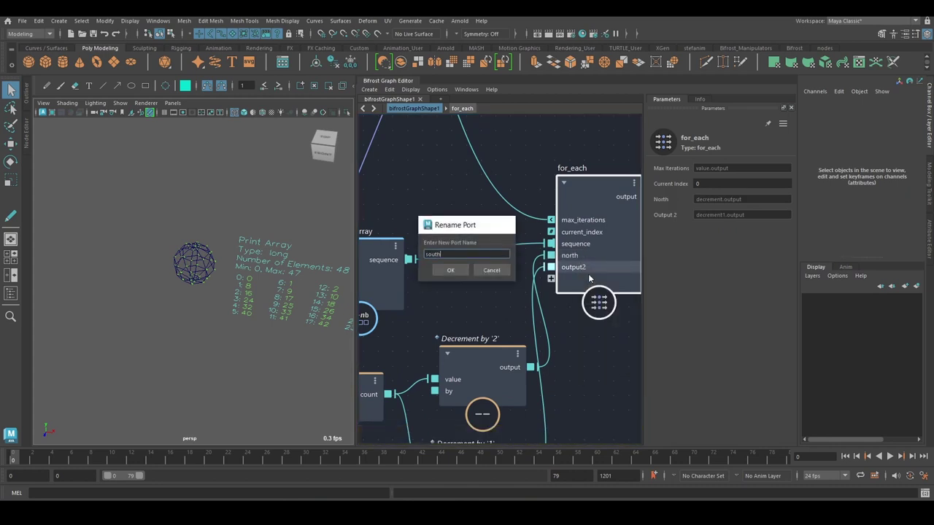
{"action": "key", "text": "Return"}
Step: Open the for_each compound and spread out its input, add and output nodes
{"action": "middle_click_drag", "start_coordinate": [544, 285], "coordinate": [462, 304], "text": "alt"}
{"action": "double_click", "coordinate": [481, 279]}
{"action": "scroll", "coordinate": [480, 276], "scroll_direction": "up", "scroll_amount": 1}
{"action": "scroll", "coordinate": [481, 277], "scroll_direction": "down", "scroll_amount": 4}
{"action": "left_click_drag", "start_coordinate": [538, 275], "coordinate": [622, 279]}
{"action": "middle_click_drag", "start_coordinate": [503, 249], "coordinate": [530, 211], "text": "alt"}
{"action": "scroll", "coordinate": [529, 211], "scroll_direction": "down", "scroll_amount": 1}
{"action": "left_click_drag", "start_coordinate": [397, 268], "coordinate": [457, 312]}
{"action": "scroll", "coordinate": [413, 292], "scroll_direction": "up", "scroll_amount": 4}
{"action": "middle_click_drag", "start_coordinate": [544, 300], "coordinate": [506, 302], "text": "alt"}
{"action": "left_click_drag", "start_coordinate": [478, 229], "coordinate": [497, 235]}
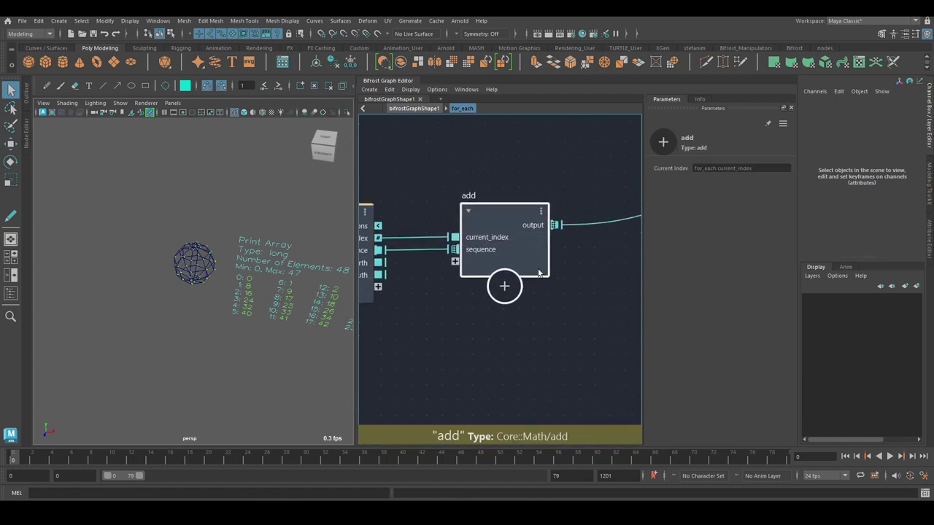
{"action": "left_click", "coordinate": [564, 270]}
Step: Add a build_array node between the add and output nodes inside for_each
{"action": "middle_click_drag", "start_coordinate": [563, 270], "coordinate": [499, 267], "text": "alt"}
{"action": "scroll", "coordinate": [499, 266], "scroll_direction": "down", "scroll_amount": 2}
{"action": "right_click_drag", "start_coordinate": [498, 267], "coordinate": [514, 275], "text": "alt"}
{"action": "middle_click_drag", "start_coordinate": [513, 275], "coordinate": [455, 277], "text": "alt"}
{"action": "key", "text": "Tab"}
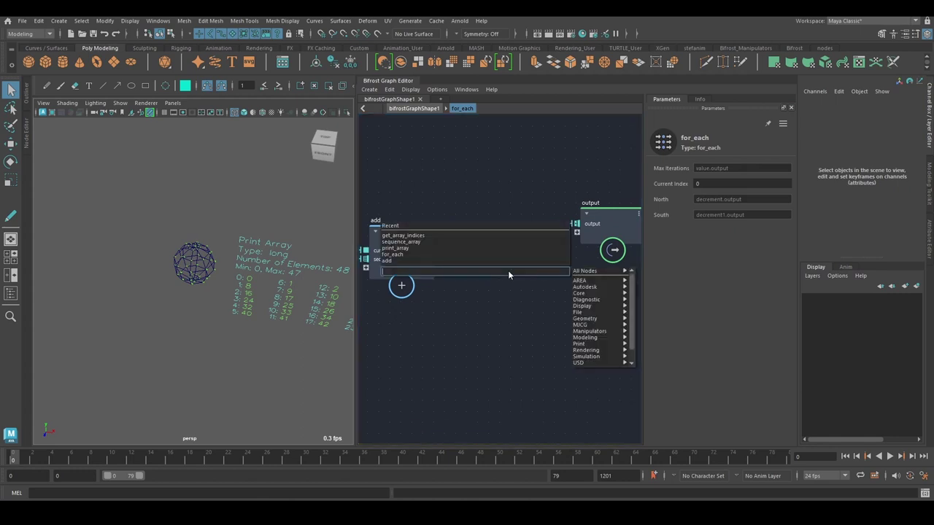
{"action": "type", "text": "build"}
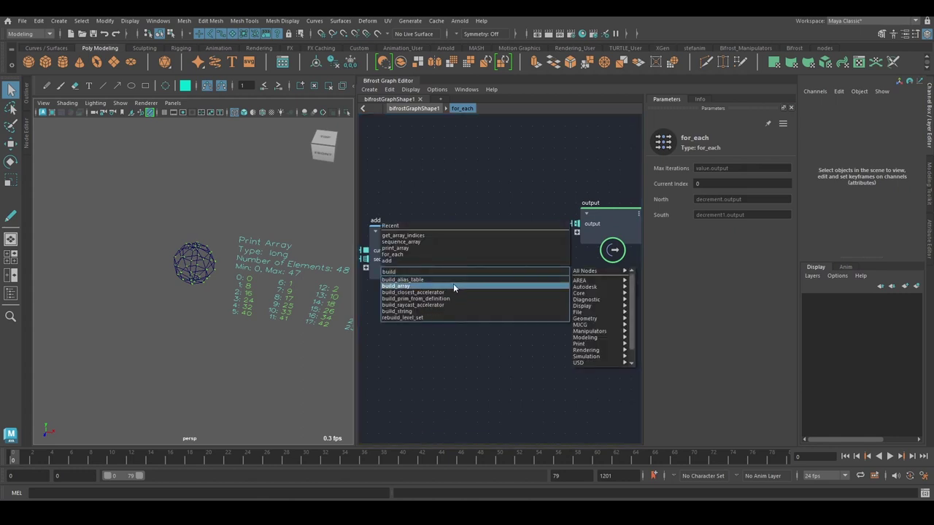
{"action": "key", "text": "Return"}
Step: Feed north, the add result and south in that order through build_array to the output node, and return to the bifrostGraphShape1 graph
{"action": "middle_click_drag", "start_coordinate": [455, 299], "coordinate": [510, 280], "text": "alt"}
{"action": "left_click_drag", "start_coordinate": [364, 248], "coordinate": [540, 282]}
{"action": "left_click_drag", "start_coordinate": [491, 221], "coordinate": [526, 288]}
{"action": "left_click_drag", "start_coordinate": [381, 263], "coordinate": [506, 300]}
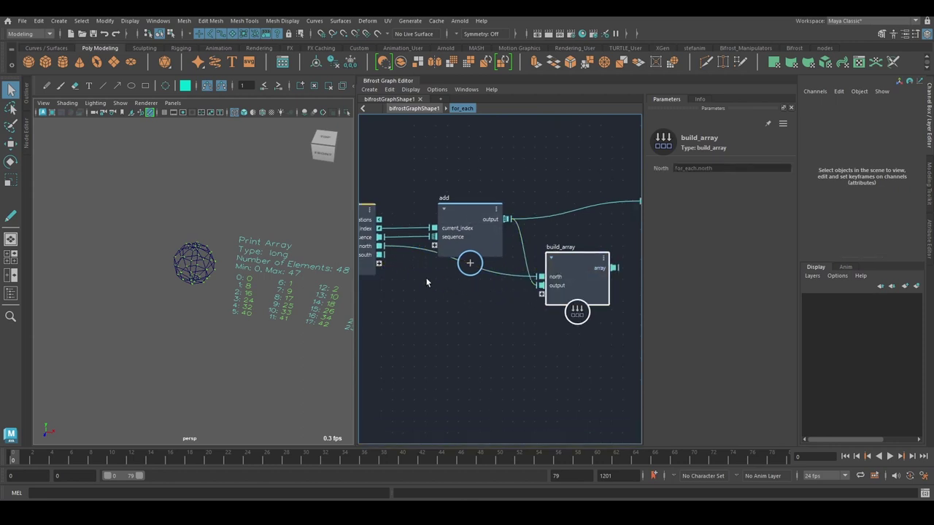
{"action": "left_click_drag", "start_coordinate": [380, 256], "coordinate": [575, 302]}
{"action": "middle_click_drag", "start_coordinate": [610, 289], "coordinate": [533, 321], "text": "alt"}
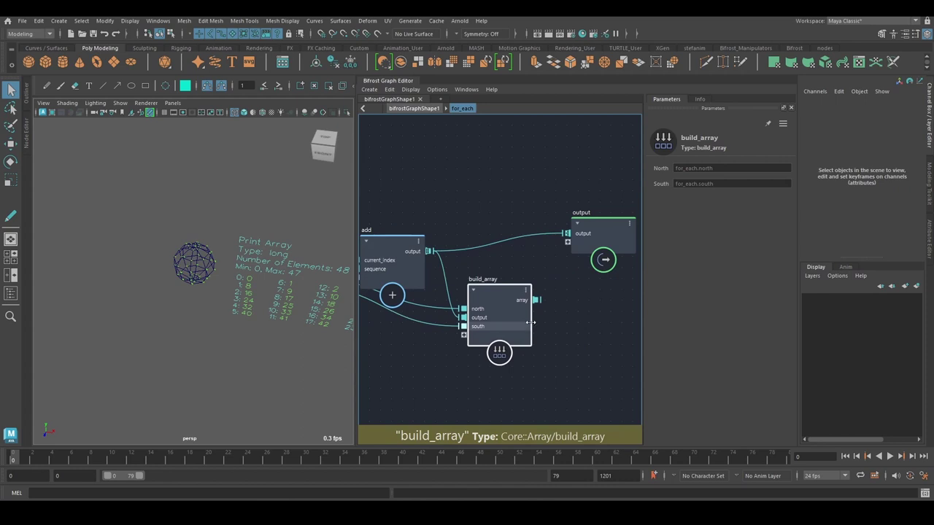
{"action": "left_click", "coordinate": [402, 110]}
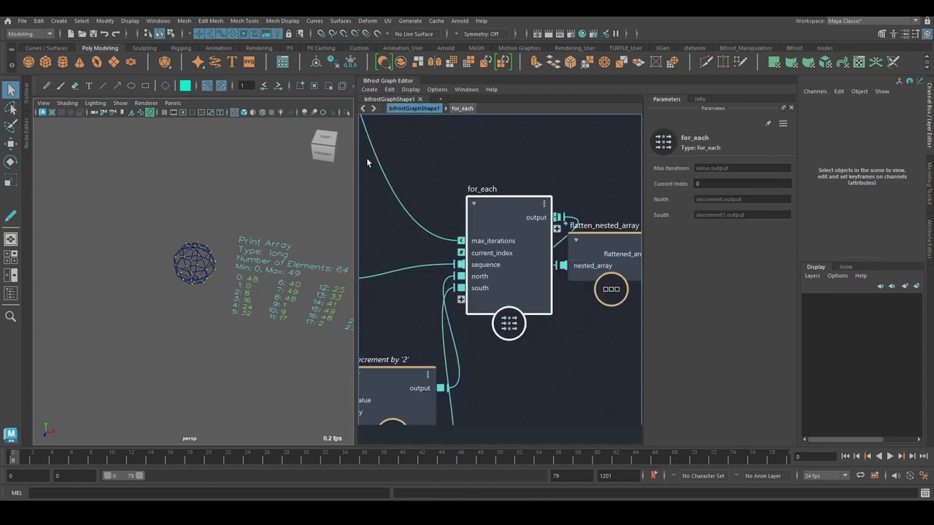
Step: Set the print_array node's number of lines to 8 so each printed column holds one strand
{"action": "scroll", "coordinate": [572, 349], "scroll_direction": "down", "scroll_amount": 2}
{"action": "middle_click_drag", "start_coordinate": [571, 347], "coordinate": [443, 255], "text": "alt"}
{"action": "left_click", "coordinate": [581, 196]}
{"action": "left_click_drag", "start_coordinate": [680, 225], "coordinate": [681, 224]}
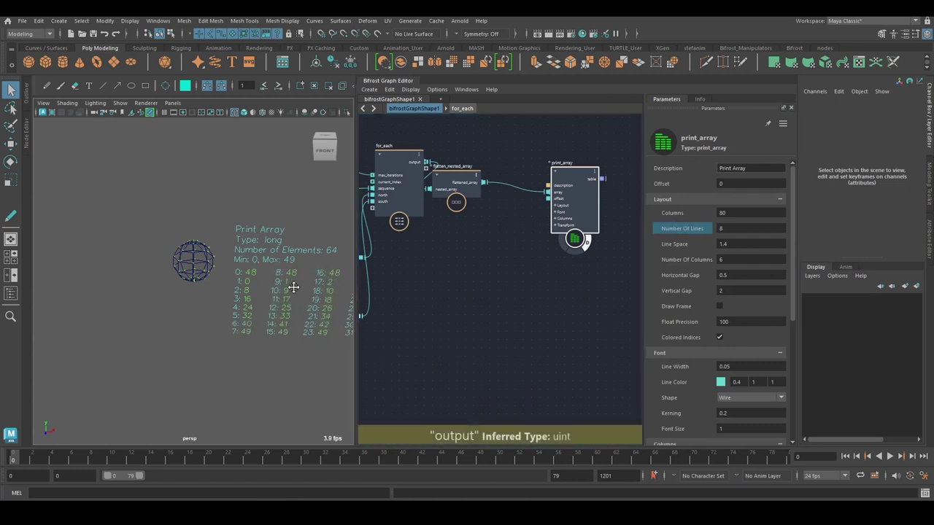
Step: Examine the printed index columns in the viewport, checking the first and last index of each strand against the sphere
{"action": "middle_click_drag", "start_coordinate": [293, 286], "coordinate": [159, 269], "text": "alt"}
{"action": "left_click_drag", "start_coordinate": [159, 270], "coordinate": [155, 250], "text": "alt"}
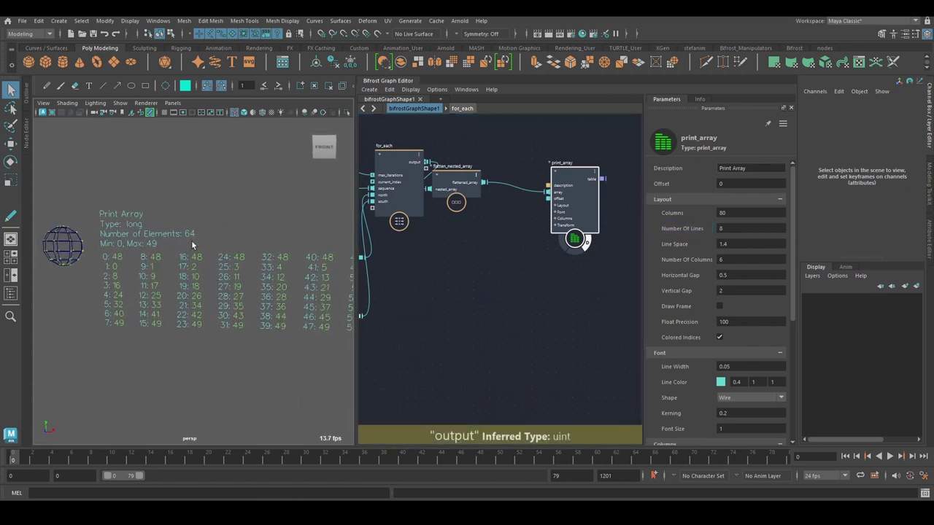
{"action": "middle_click_drag", "start_coordinate": [191, 221], "coordinate": [224, 183], "text": "alt"}
{"action": "left_click_drag", "start_coordinate": [215, 190], "coordinate": [171, 219], "text": "alt"}
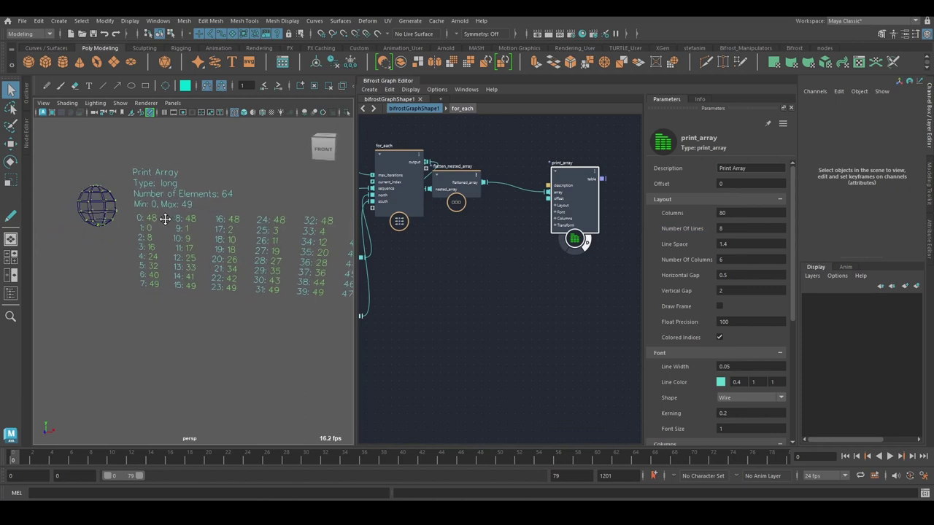
{"action": "middle_click_drag", "start_coordinate": [165, 219], "coordinate": [177, 224], "text": "alt"}
{"action": "scroll", "coordinate": [190, 243], "scroll_direction": "up", "scroll_amount": 3}
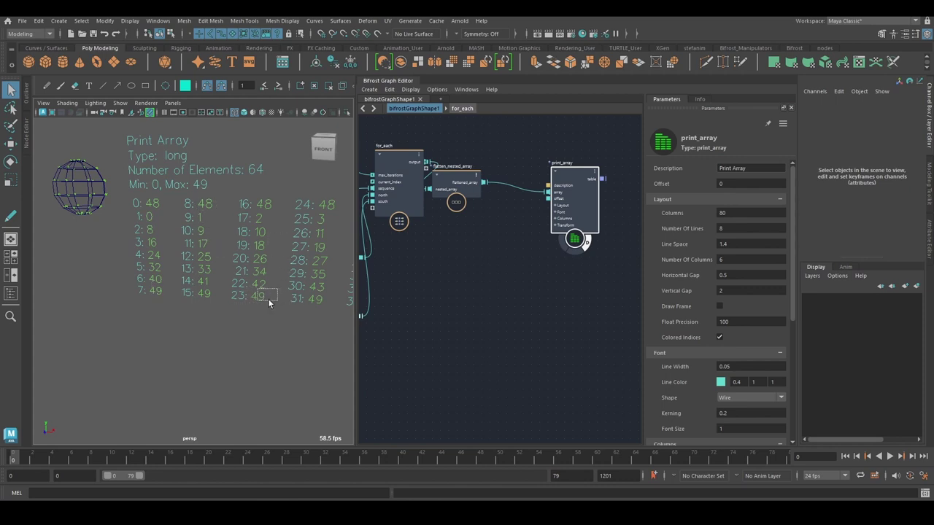
{"action": "left_click_drag", "start_coordinate": [269, 300], "coordinate": [277, 301]}
{"action": "left_click_drag", "start_coordinate": [202, 208], "coordinate": [205, 277], "text": "alt"}
{"action": "middle_click_drag", "start_coordinate": [204, 276], "coordinate": [314, 325], "text": "alt"}
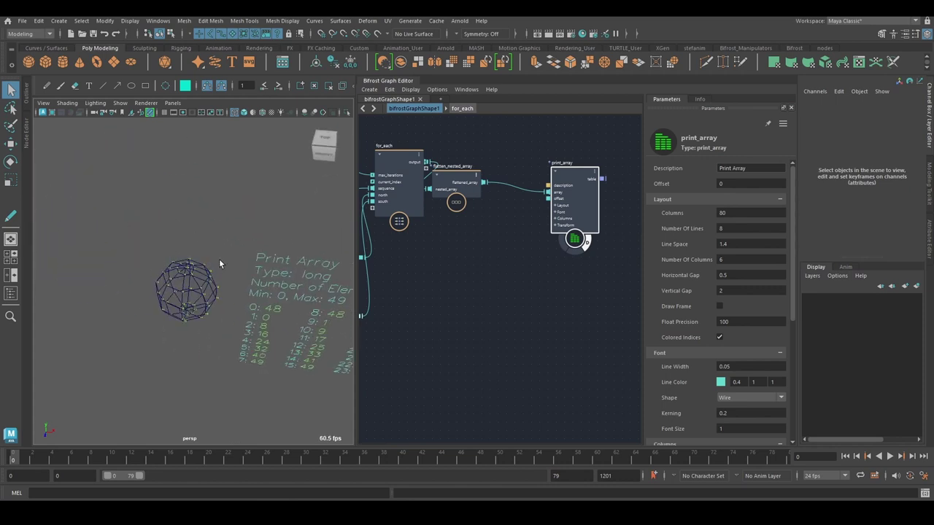
{"action": "scroll", "coordinate": [302, 312], "scroll_direction": "up", "scroll_amount": 7}
{"action": "scroll", "coordinate": [296, 314], "scroll_direction": "down", "scroll_amount": 5}
Step: Spread out the print_array and flatten_nested_array nodes to make room after the for_each node
{"action": "middle_click_drag", "start_coordinate": [414, 265], "coordinate": [423, 346], "text": "alt"}
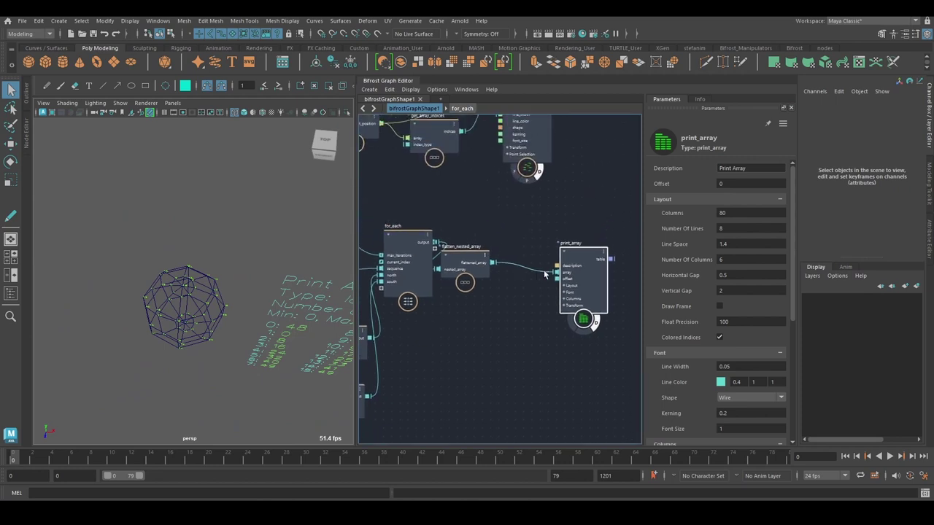
{"action": "left_click_drag", "start_coordinate": [580, 274], "coordinate": [635, 265]}
{"action": "middle_click_drag", "start_coordinate": [531, 216], "coordinate": [558, 274], "text": "alt"}
{"action": "left_click_drag", "start_coordinate": [494, 314], "coordinate": [523, 324]}
{"action": "middle_click_drag", "start_coordinate": [564, 263], "coordinate": [553, 257], "text": "alt"}
Step: Add a get_from_array node, feeding point_position into its array and flattened_array into its index
{"action": "left_click", "coordinate": [554, 257]}
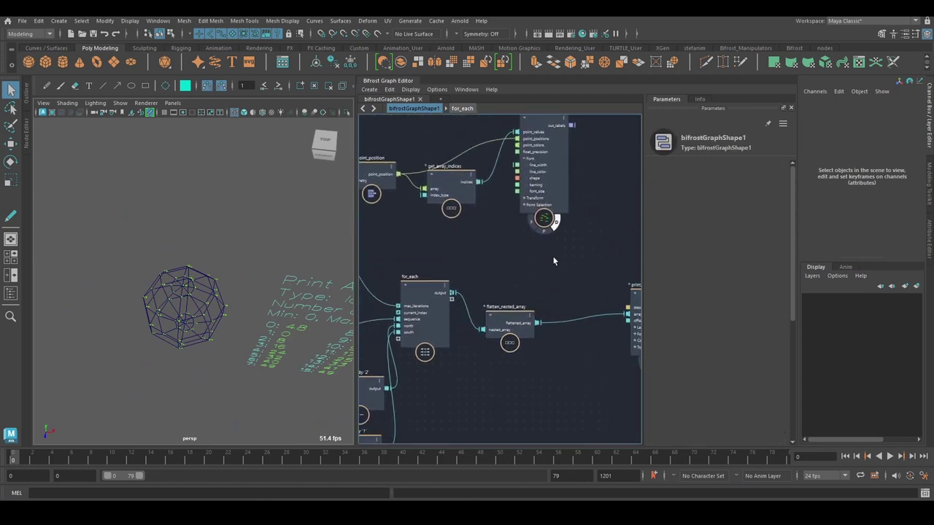
{"action": "key", "text": "Tab"}
{"action": "type", "text": "gfa"}
{"action": "left_click", "coordinate": [502, 272]}
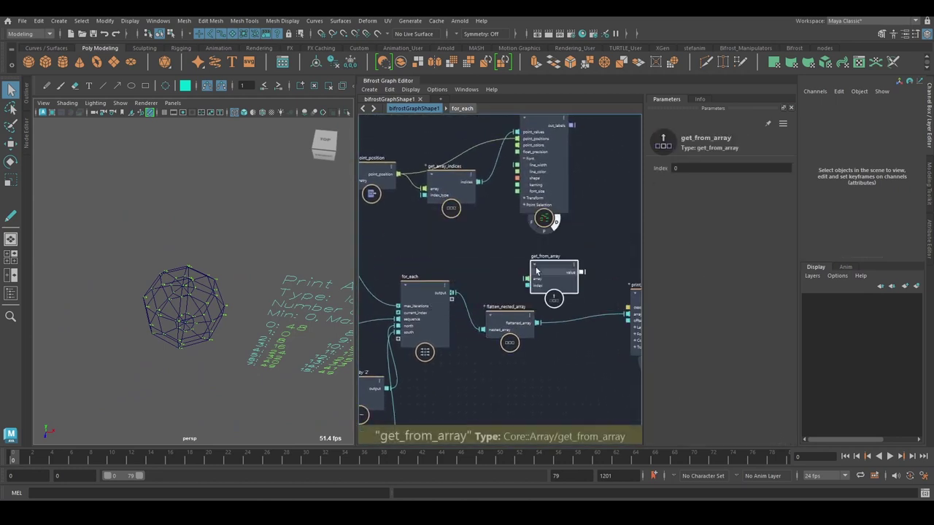
{"action": "left_click_drag", "start_coordinate": [559, 278], "coordinate": [575, 281]}
{"action": "left_click_drag", "start_coordinate": [537, 323], "coordinate": [549, 290]}
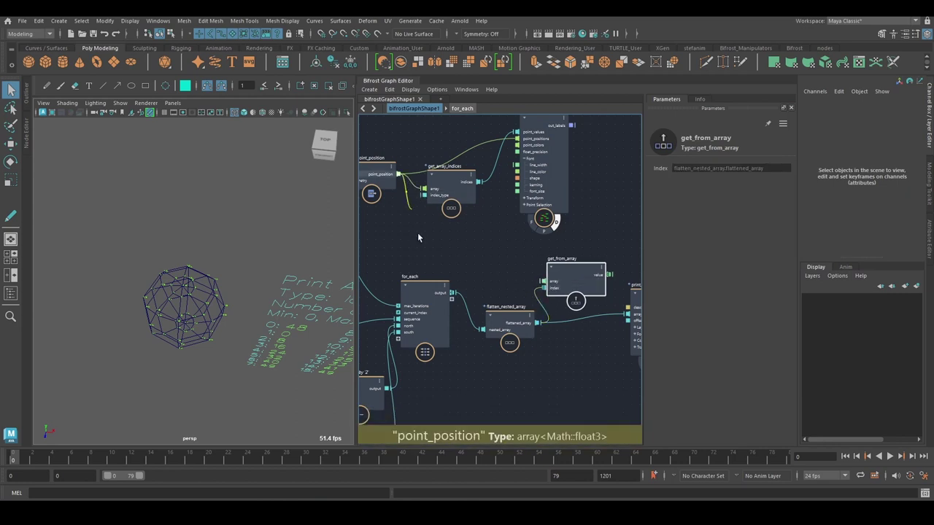
{"action": "left_click_drag", "start_coordinate": [307, 285], "coordinate": [305, 248], "text": "alt"}
{"action": "middle_click_drag", "start_coordinate": [305, 248], "coordinate": [232, 217], "text": "alt"}
{"action": "left_click_drag", "start_coordinate": [558, 269], "coordinate": [516, 253]}
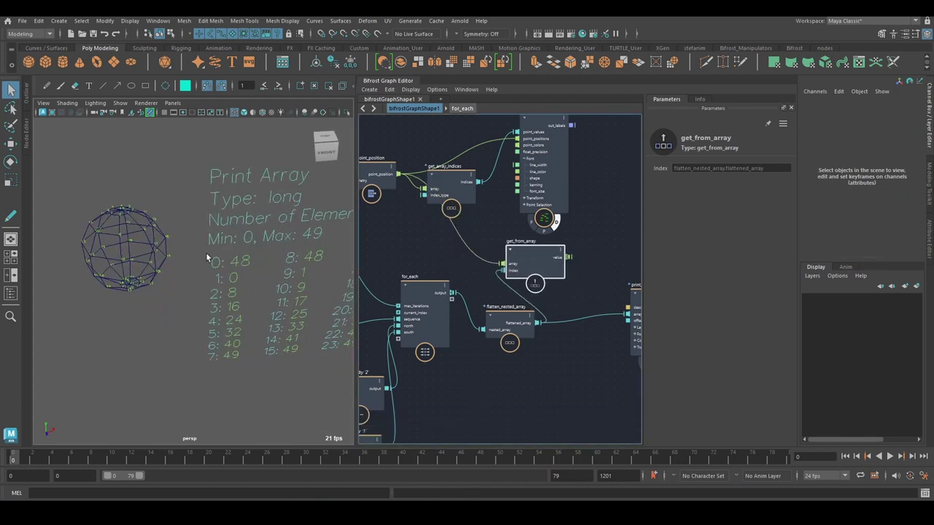
Step: Inspect the point numbers on the sphere from pole to pole and compare them with the printed index list
{"action": "left_click_drag", "start_coordinate": [206, 257], "coordinate": [182, 252], "text": "alt"}
{"action": "middle_click_drag", "start_coordinate": [182, 252], "coordinate": [231, 246], "text": "alt"}
{"action": "scroll", "coordinate": [232, 246], "scroll_direction": "up", "scroll_amount": 5}
{"action": "left_click_drag", "start_coordinate": [242, 259], "coordinate": [203, 214], "text": "alt"}
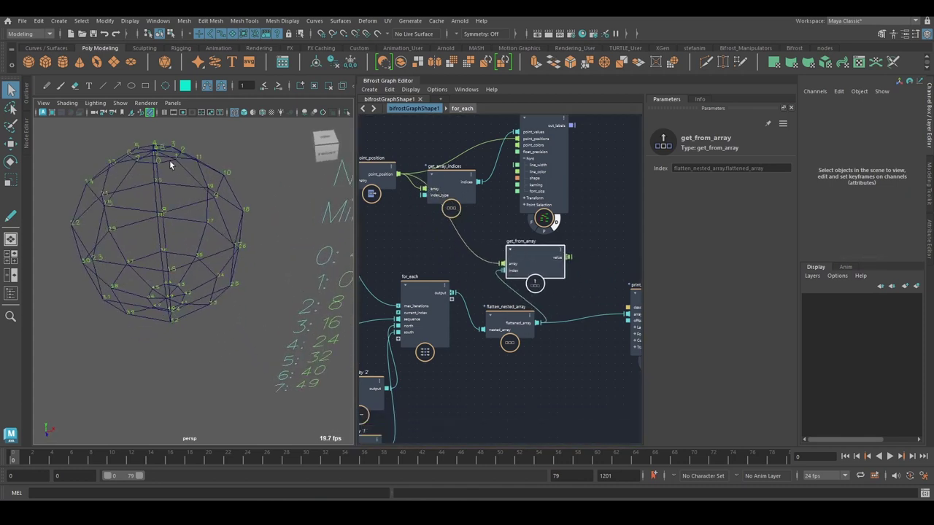
{"action": "left_click_drag", "start_coordinate": [165, 298], "coordinate": [139, 270], "text": "alt"}
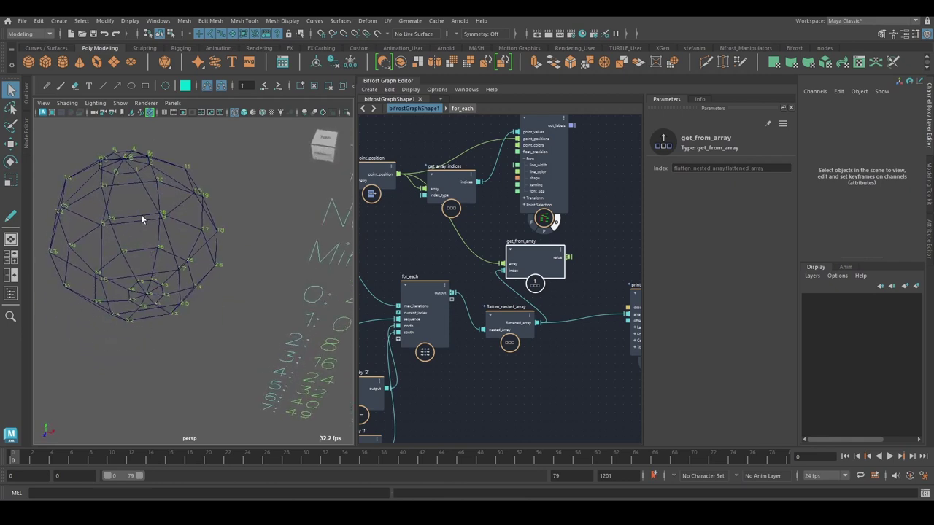
{"action": "left_click_drag", "start_coordinate": [144, 218], "coordinate": [203, 224], "text": "alt"}
{"action": "scroll", "coordinate": [140, 219], "scroll_direction": "down", "scroll_amount": 2}
{"action": "middle_click_drag", "start_coordinate": [203, 223], "coordinate": [189, 254], "text": "alt"}
{"action": "left_click_drag", "start_coordinate": [190, 254], "coordinate": [210, 251], "text": "alt"}
{"action": "left_click_drag", "start_coordinate": [144, 316], "coordinate": [211, 275], "text": "alt"}
{"action": "middle_click_drag", "start_coordinate": [211, 275], "coordinate": [200, 266], "text": "alt"}
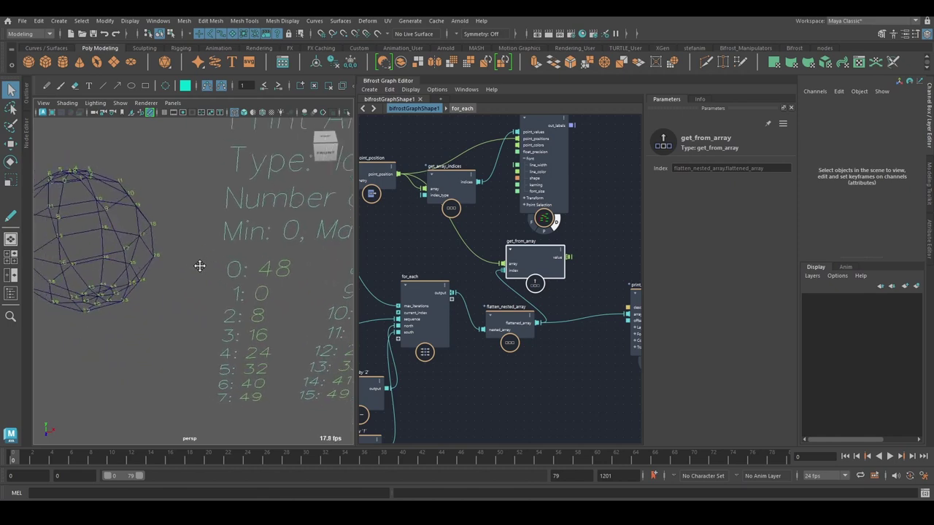
{"action": "scroll", "coordinate": [187, 260], "scroll_direction": "down", "scroll_amount": 5}
Step: Move the print_points node aside and connect the get_from_array value to the print_array node's array input
{"action": "scroll", "coordinate": [525, 304], "scroll_direction": "down", "scroll_amount": 3}
{"action": "middle_click_drag", "start_coordinate": [525, 303], "coordinate": [507, 370], "text": "alt"}
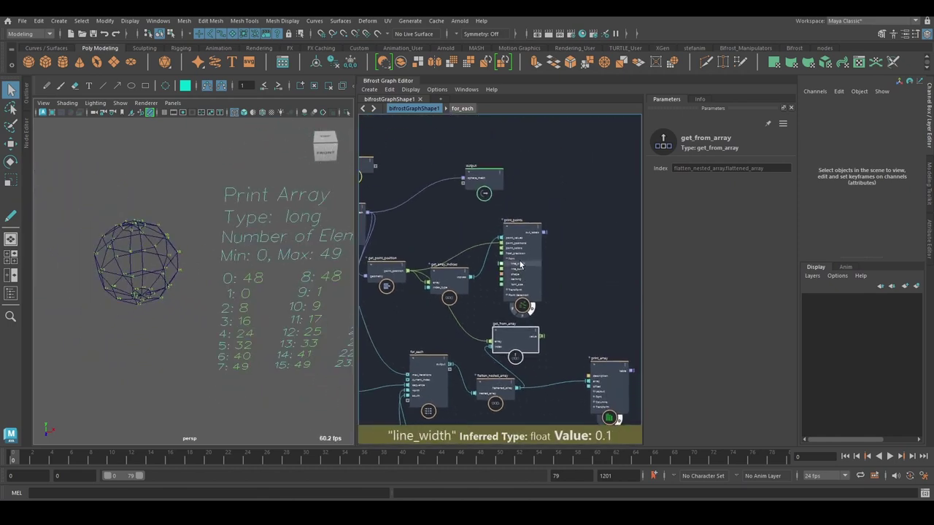
{"action": "left_click_drag", "start_coordinate": [521, 264], "coordinate": [635, 243]}
{"action": "left_click_drag", "start_coordinate": [190, 263], "coordinate": [182, 257], "text": "alt"}
{"action": "middle_click_drag", "start_coordinate": [181, 256], "coordinate": [89, 223], "text": "alt"}
{"action": "middle_click_drag", "start_coordinate": [438, 253], "coordinate": [431, 195], "text": "alt"}
{"action": "left_click_drag", "start_coordinate": [535, 279], "coordinate": [580, 323]}
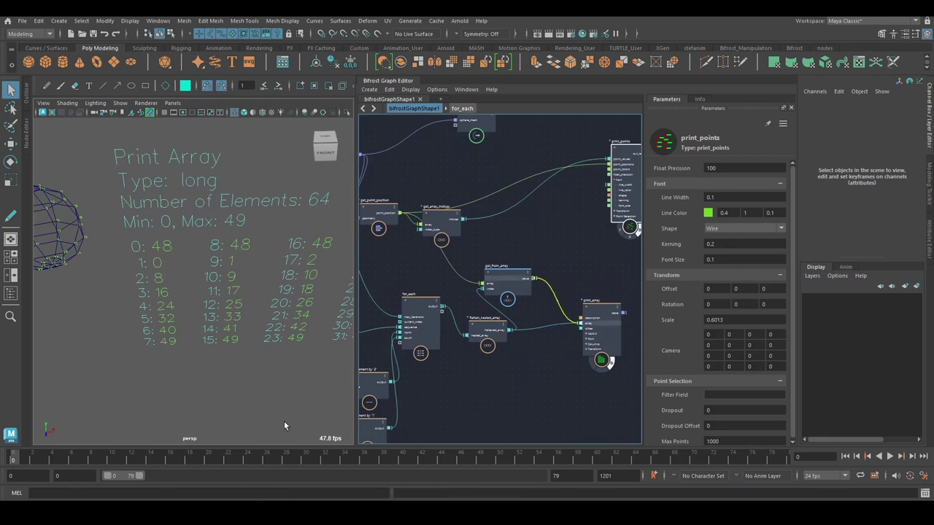
Step: Widen the viewport and examine the printed point positions of the reordered strands
{"action": "scroll", "coordinate": [276, 268], "scroll_direction": "down", "scroll_amount": 6}
{"action": "left_click_drag", "start_coordinate": [277, 268], "coordinate": [267, 220], "text": "alt"}
{"action": "middle_click_drag", "start_coordinate": [267, 221], "coordinate": [218, 180], "text": "alt"}
{"action": "scroll", "coordinate": [334, 184], "scroll_direction": "up", "scroll_amount": 3}
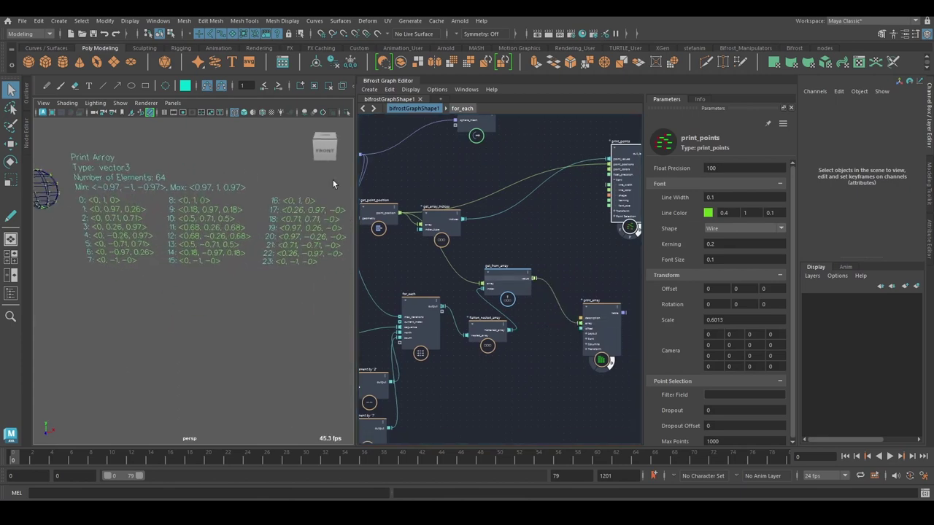
{"action": "left_click_drag", "start_coordinate": [357, 136], "coordinate": [477, 139]}
{"action": "middle_click_drag", "start_coordinate": [333, 214], "coordinate": [286, 290], "text": "alt"}
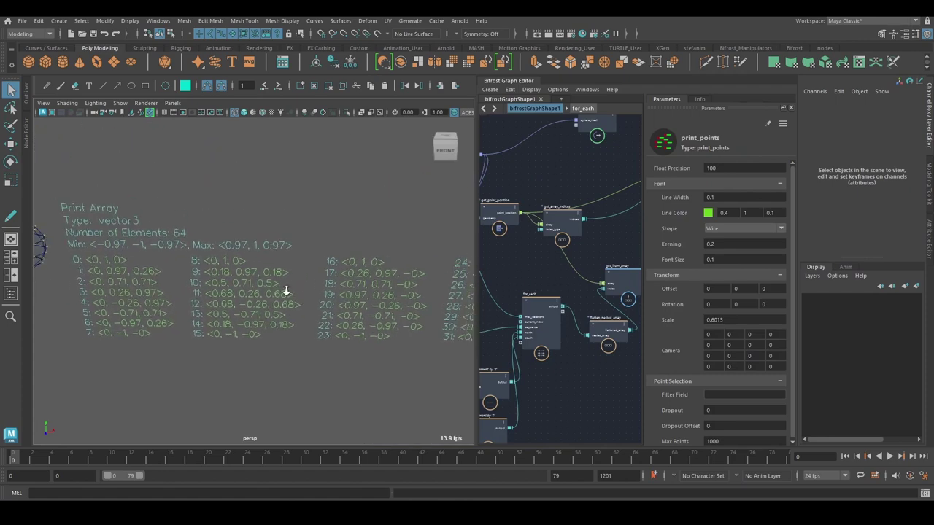
{"action": "left_click_drag", "start_coordinate": [285, 290], "coordinate": [301, 275], "text": "alt"}
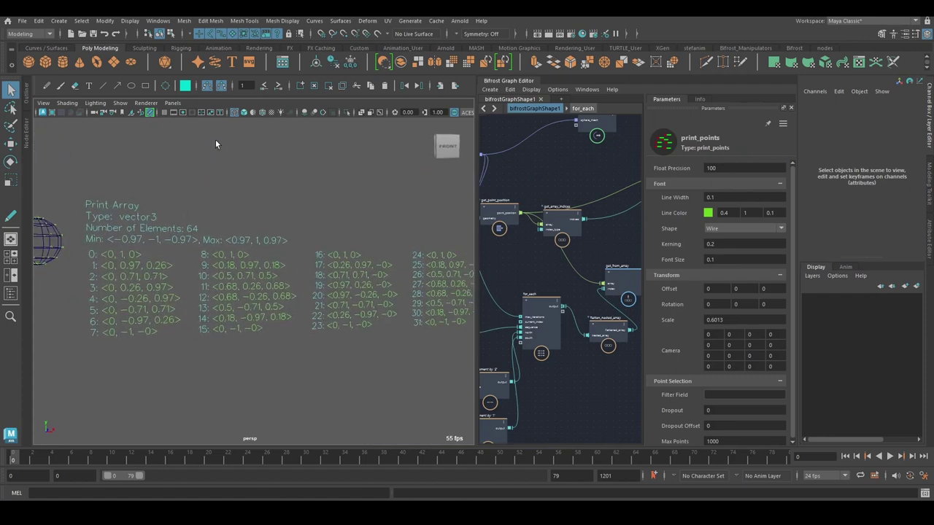
Step: Circle the indices 0, 8, 16 and 24 with the pencil and write an 8 below each of the first three columns
{"action": "left_click", "coordinate": [61, 86]}
{"action": "scroll", "coordinate": [106, 235], "scroll_direction": "up", "scroll_amount": 3}
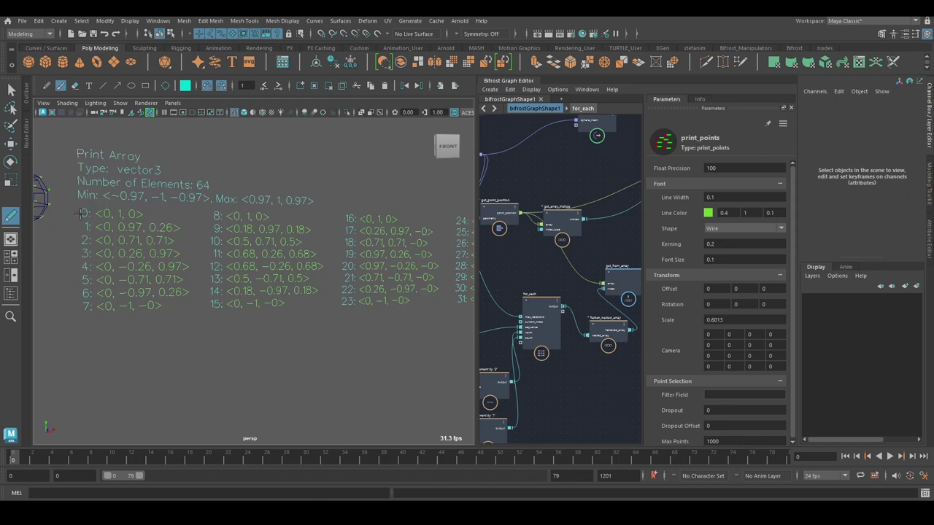
{"action": "mouse_move", "coordinate": [75, 214]}
{"action": "left_mouse_down"}
{"action": "mouse_move", "coordinate": [94, 219]}
{"action": "mouse_move", "coordinate": [92, 206]}
{"action": "left_mouse_up"}
{"action": "left_click_drag", "start_coordinate": [221, 210], "coordinate": [208, 219]}
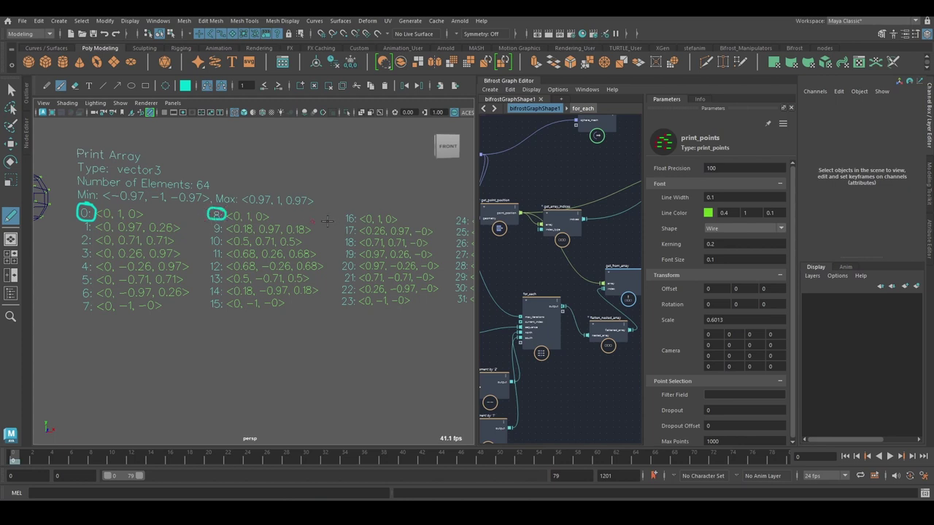
{"action": "left_click_drag", "start_coordinate": [341, 222], "coordinate": [353, 210]}
{"action": "mouse_move", "coordinate": [465, 213]}
{"action": "left_mouse_down"}
{"action": "mouse_move", "coordinate": [455, 221]}
{"action": "mouse_move", "coordinate": [464, 230]}
{"action": "mouse_move", "coordinate": [456, 214]}
{"action": "left_mouse_up"}
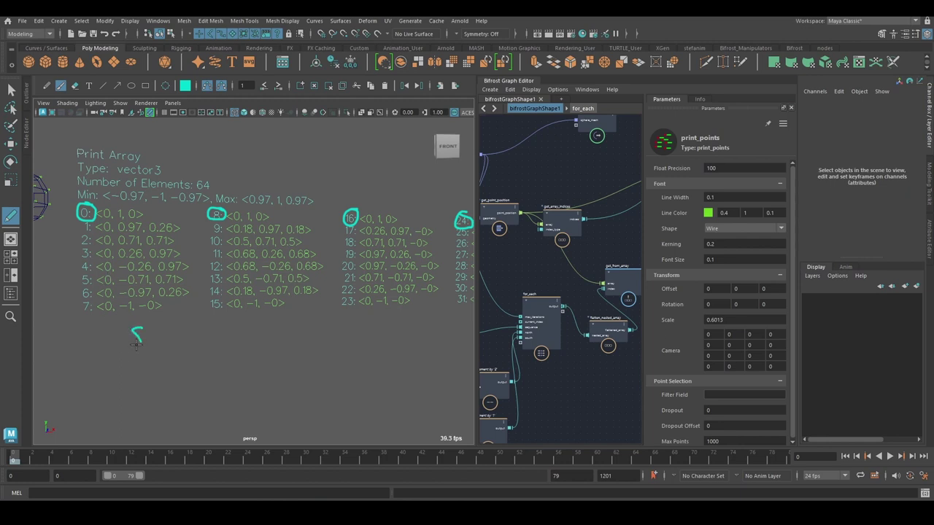
{"action": "mouse_move", "coordinate": [263, 321]}
{"action": "left_mouse_down"}
{"action": "mouse_move", "coordinate": [255, 337]}
{"action": "mouse_move", "coordinate": [263, 323]}
{"action": "left_mouse_up"}
{"action": "mouse_move", "coordinate": [386, 319]}
{"action": "left_mouse_down"}
{"action": "mouse_move", "coordinate": [396, 330]}
{"action": "mouse_move", "coordinate": [383, 331]}
{"action": "mouse_move", "coordinate": [388, 315]}
{"action": "left_mouse_up"}
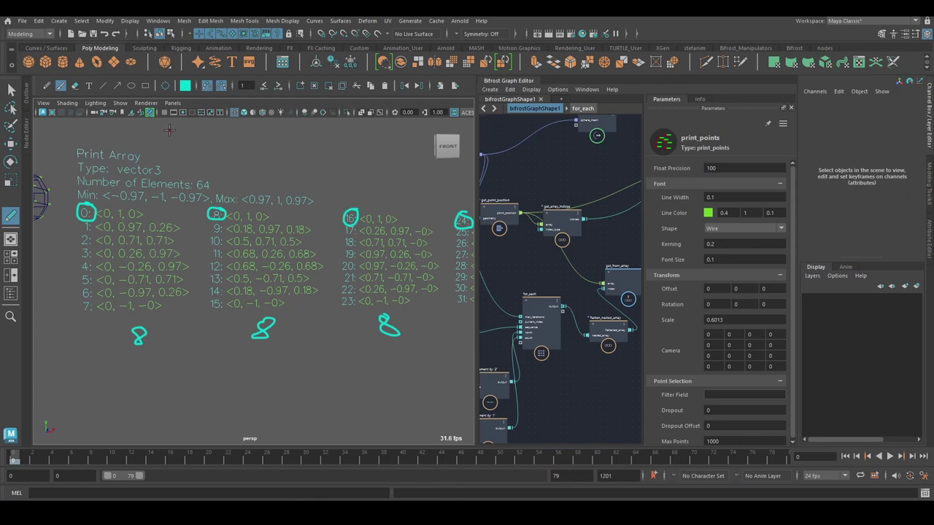
Step: Leave the pencil tool and clear the annotations from the viewport
{"action": "key", "text": "q"}
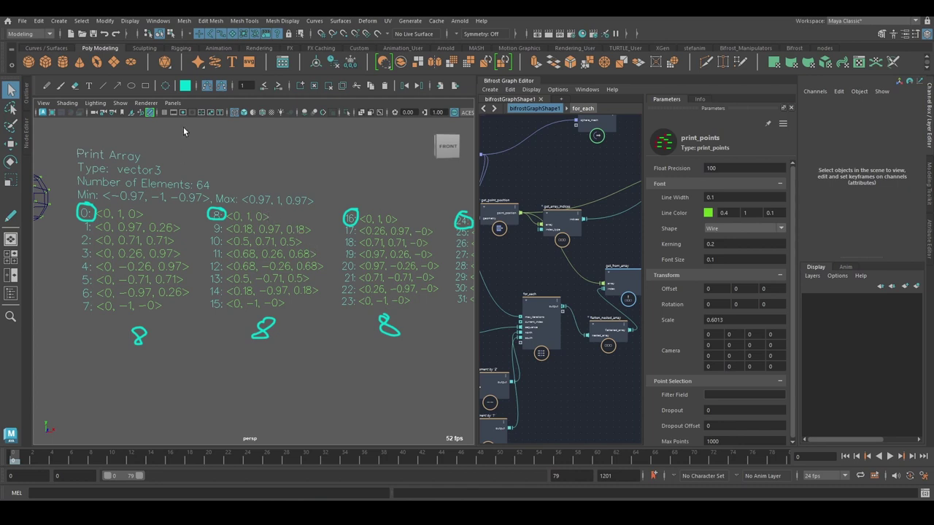
{"action": "left_click", "coordinate": [330, 89]}
{"action": "mouse_move", "coordinate": [276, 212]}
{"action": "right_mouse_down", "text": "alt"}
{"action": "mouse_move", "coordinate": [228, 220]}
{"action": "mouse_move", "coordinate": [289, 253]}
{"action": "right_mouse_up", "text": "alt"}
{"action": "scroll", "coordinate": [290, 252], "scroll_direction": "up", "scroll_amount": 5}
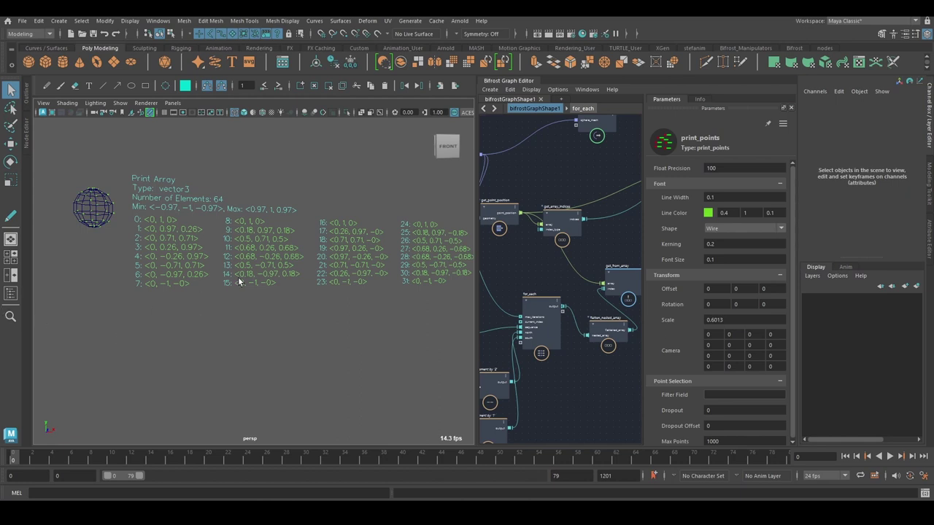
{"action": "middle_click_drag", "start_coordinate": [239, 282], "coordinate": [279, 285], "text": "alt"}
Step: Reposition the value node holding 6 to free space beside the sequence_array node
{"action": "middle_click_drag", "start_coordinate": [562, 285], "coordinate": [766, 323], "text": "alt"}
{"action": "middle_click_drag", "start_coordinate": [598, 321], "coordinate": [575, 371], "text": "alt"}
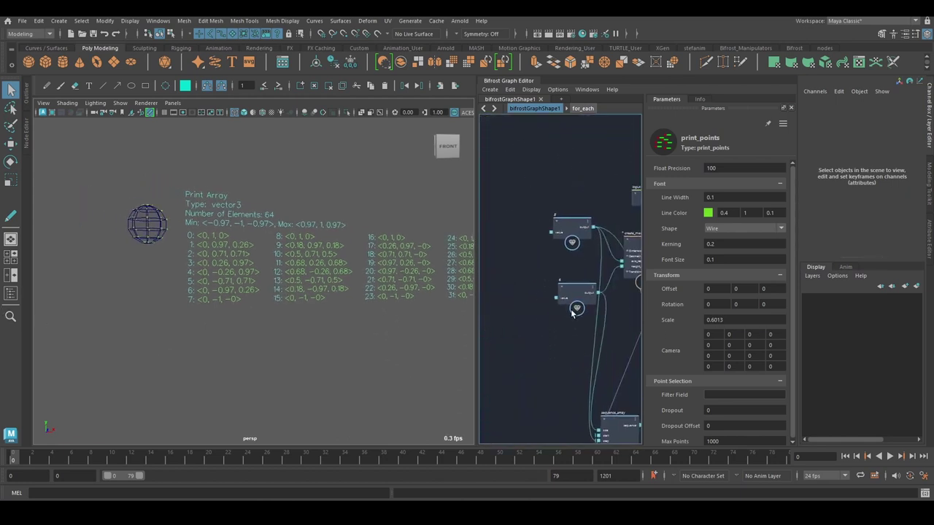
{"action": "scroll", "coordinate": [571, 301], "scroll_direction": "up", "scroll_amount": 2}
{"action": "left_click_drag", "start_coordinate": [571, 300], "coordinate": [518, 313]}
{"action": "middle_click_drag", "start_coordinate": [562, 280], "coordinate": [560, 196], "text": "alt"}
{"action": "left_click_drag", "start_coordinate": [533, 226], "coordinate": [553, 211]}
{"action": "middle_click_drag", "start_coordinate": [552, 265], "coordinate": [545, 246], "text": "alt"}
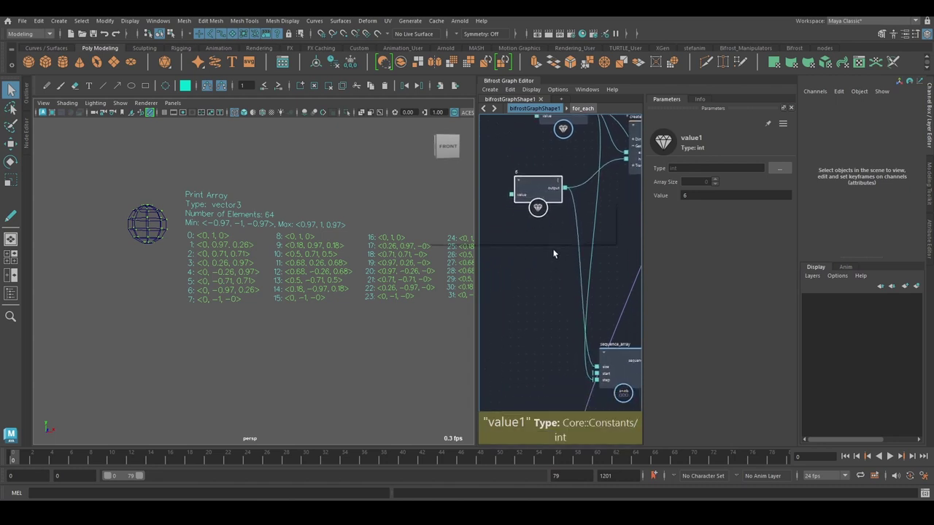
Step: Add an increment node below the value node holding 6 and set its By value to 2
{"action": "key", "text": "Tab"}
{"action": "type", "text": "incre"}
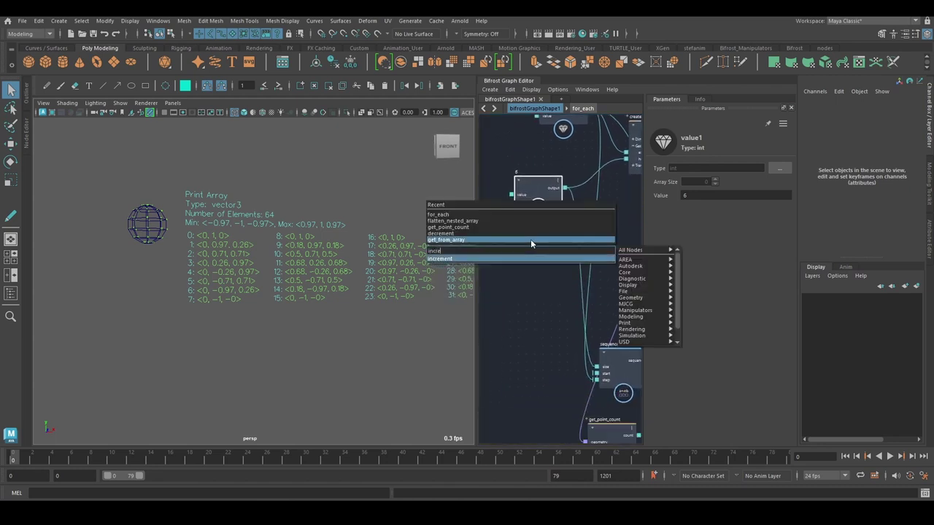
{"action": "key", "text": "Return"}
{"action": "double_click", "coordinate": [696, 186]}
{"action": "type", "text": "2"}
{"action": "key", "text": "Return"}
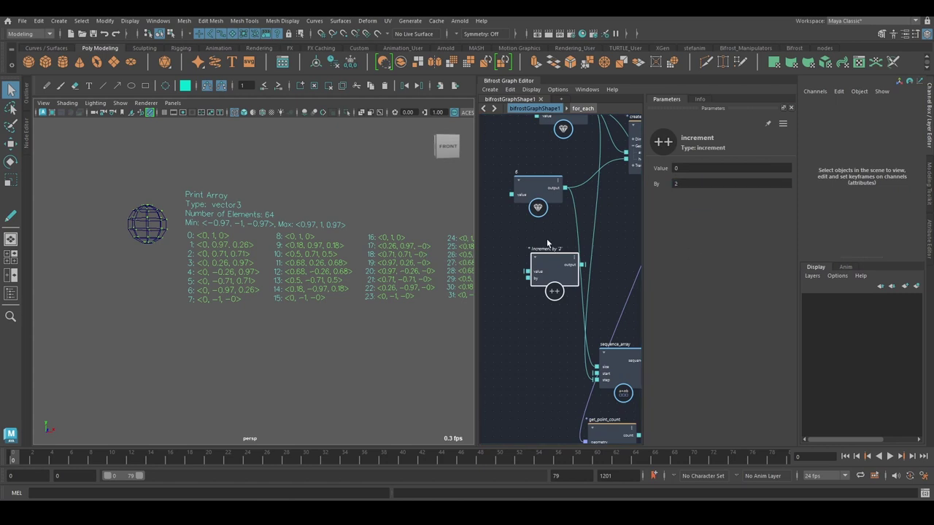
Step: Connect the output of the value node holding 6 to the increment's value, and widen the graph editor
{"action": "left_click_drag", "start_coordinate": [567, 189], "coordinate": [548, 338]}
{"action": "middle_click_drag", "start_coordinate": [582, 302], "coordinate": [546, 256], "text": "alt"}
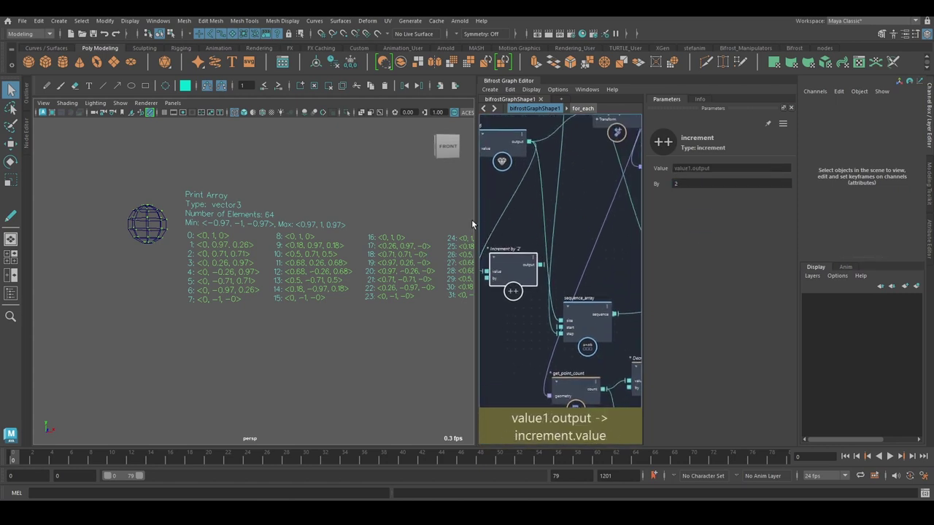
{"action": "left_click_drag", "start_coordinate": [477, 224], "coordinate": [330, 231]}
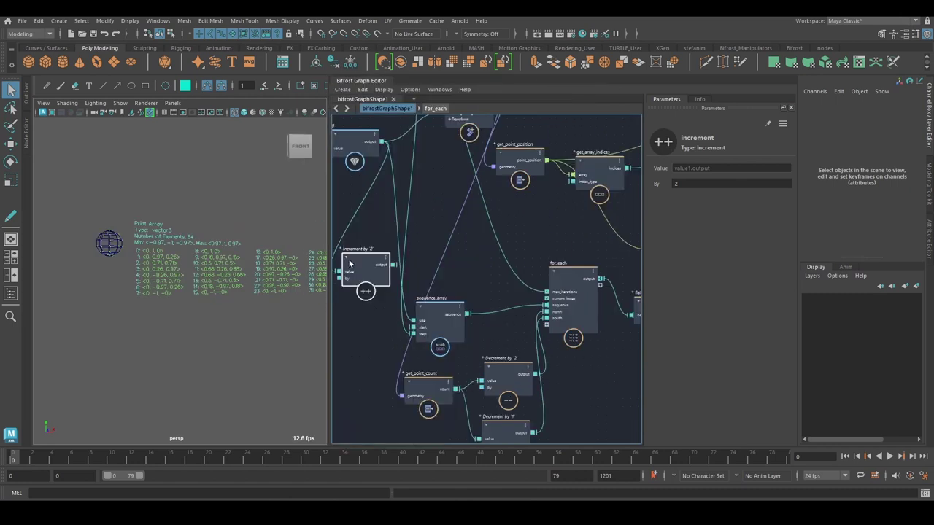
{"action": "left_click_drag", "start_coordinate": [373, 263], "coordinate": [363, 290]}
{"action": "middle_click_drag", "start_coordinate": [421, 255], "coordinate": [491, 235], "text": "alt"}
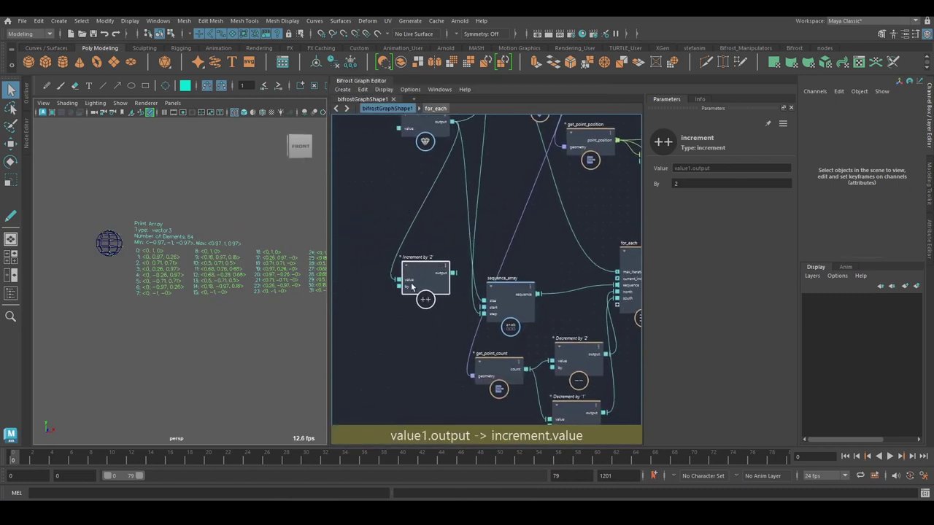
{"action": "middle_click_drag", "start_coordinate": [258, 232], "coordinate": [219, 228], "text": "alt"}
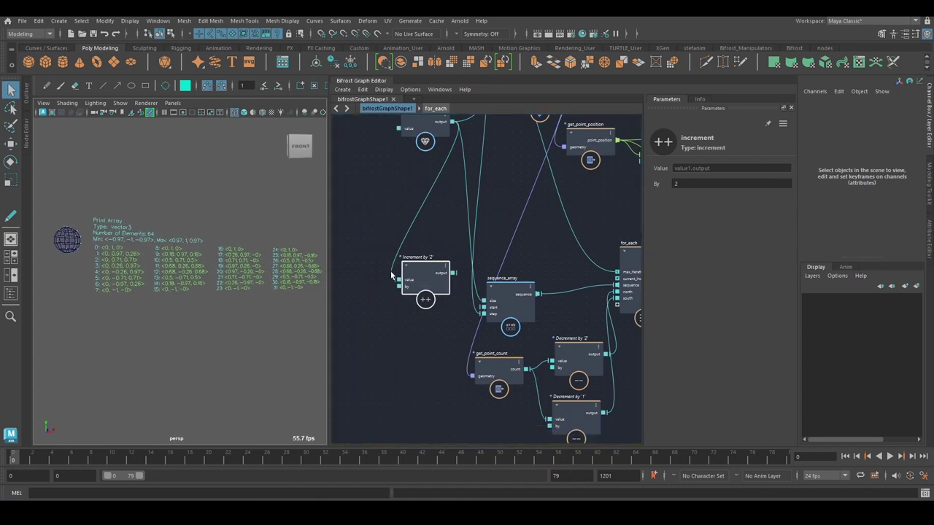
Step: Feed the increment output into a new input port on the for_each node and move the increment node lower
{"action": "left_click_drag", "start_coordinate": [409, 275], "coordinate": [620, 306]}
{"action": "middle_click_drag", "start_coordinate": [533, 340], "coordinate": [496, 343], "text": "alt"}
{"action": "left_click_drag", "start_coordinate": [375, 316], "coordinate": [386, 349]}
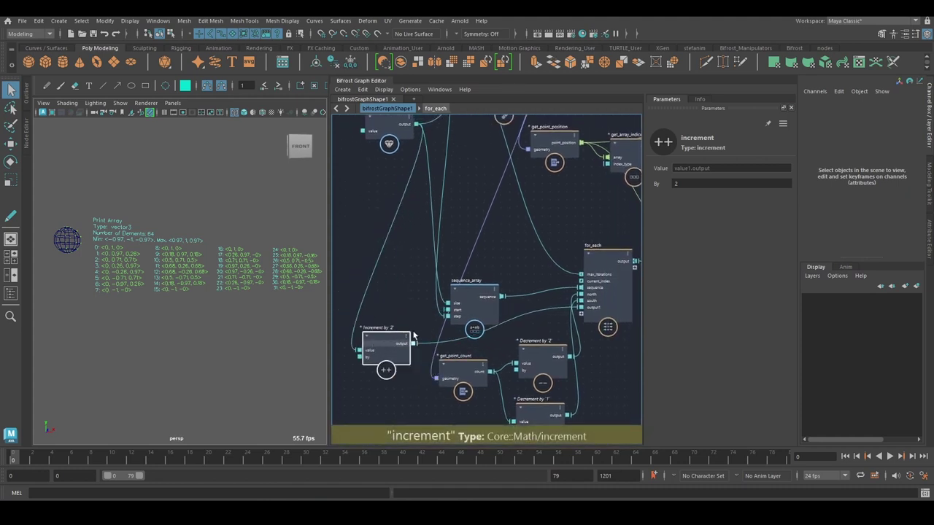
Step: Inside the for_each compound, connect the input node's output1 port to a new port on the output node
{"action": "middle_click_drag", "start_coordinate": [633, 270], "coordinate": [501, 225], "text": "alt"}
{"action": "double_click", "coordinate": [472, 239]}
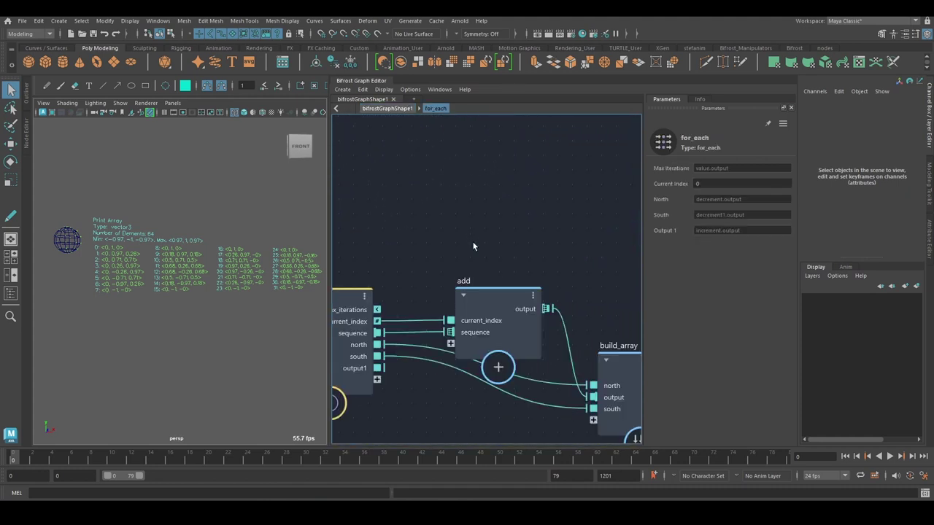
{"action": "middle_click_drag", "start_coordinate": [494, 287], "coordinate": [506, 207], "text": "alt"}
{"action": "left_click_drag", "start_coordinate": [391, 288], "coordinate": [590, 194]}
{"action": "middle_click_drag", "start_coordinate": [591, 193], "coordinate": [455, 190], "text": "alt"}
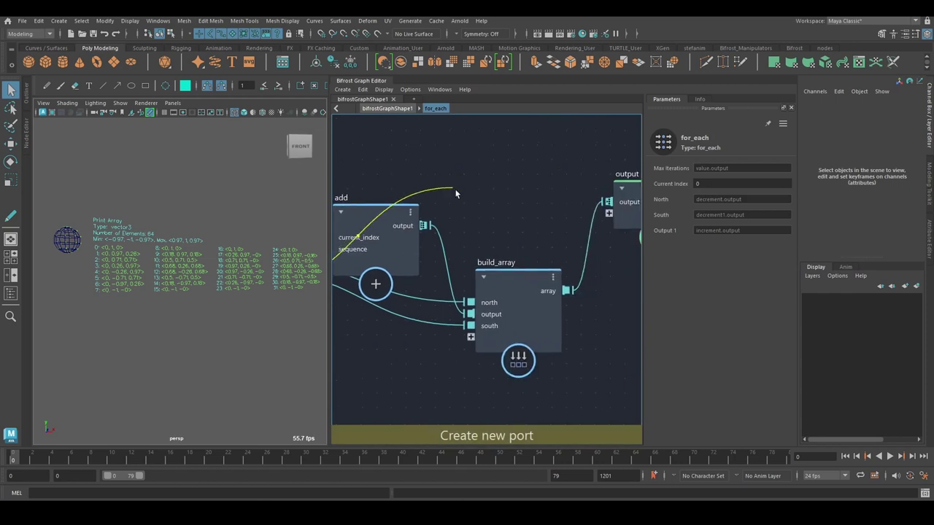
{"action": "left_click_drag", "start_coordinate": [455, 194], "coordinate": [551, 218]}
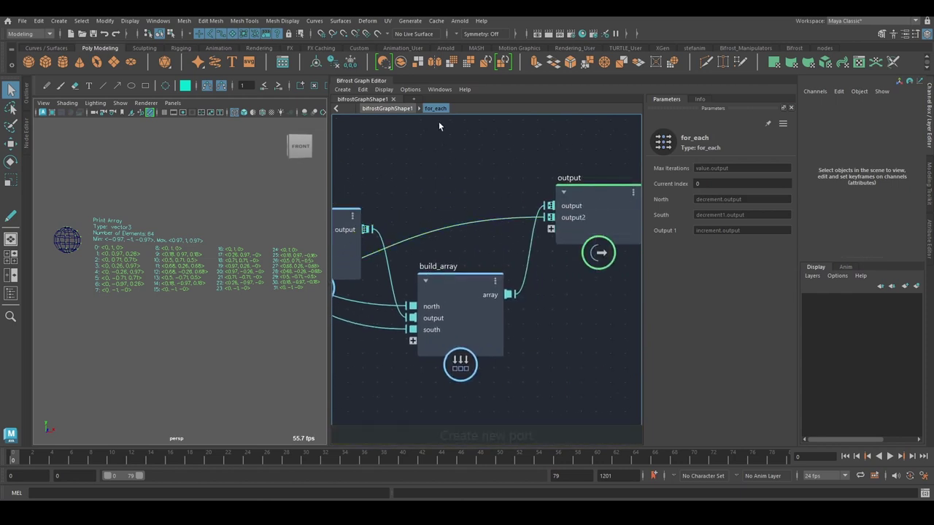
Step: Return to the top-level bifrostGraphShape1 graph and connect for_each's output2 to the array input of print_array
{"action": "left_click", "coordinate": [395, 109]}
{"action": "middle_click_drag", "start_coordinate": [567, 326], "coordinate": [396, 331], "text": "alt"}
{"action": "middle_click_drag", "start_coordinate": [494, 282], "coordinate": [609, 287], "text": "alt"}
{"action": "left_click_drag", "start_coordinate": [442, 228], "coordinate": [615, 241]}
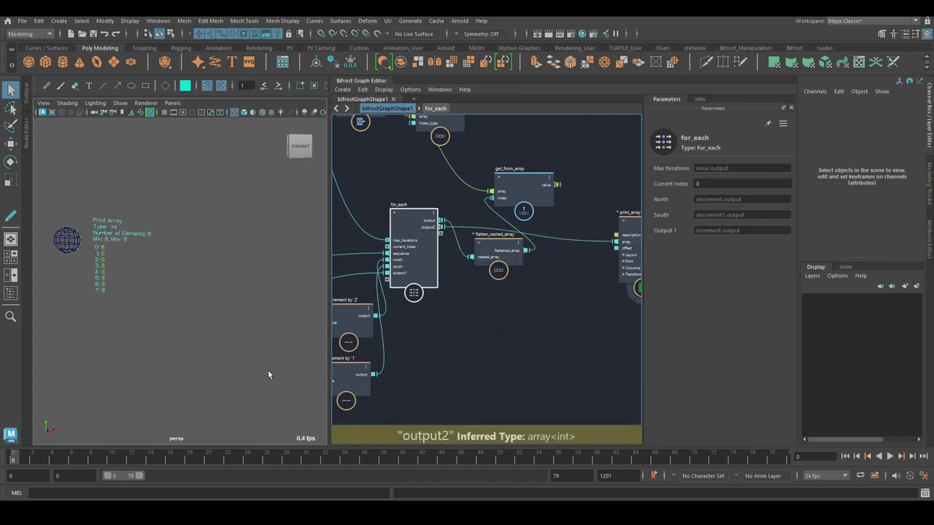
Step: Examine the per-strand point counts printed beside the sphere
{"action": "middle_click_drag", "start_coordinate": [279, 265], "coordinate": [293, 276], "text": "alt"}
{"action": "right_click_drag", "start_coordinate": [293, 276], "coordinate": [325, 321], "text": "alt"}
{"action": "middle_click_drag", "start_coordinate": [291, 292], "coordinate": [170, 275], "text": "alt"}
{"action": "right_click_drag", "start_coordinate": [170, 275], "coordinate": [232, 226], "text": "alt"}
{"action": "middle_click_drag", "start_coordinate": [255, 262], "coordinate": [242, 285], "text": "alt"}
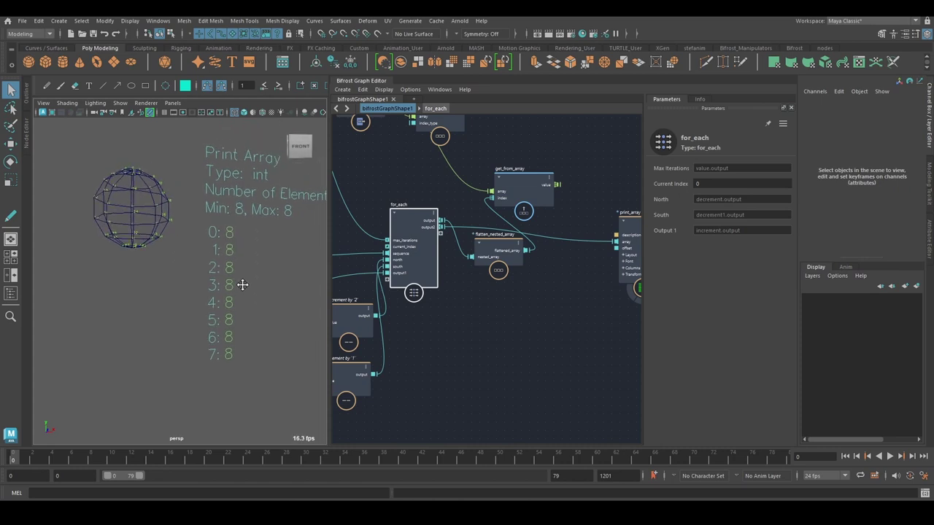
{"action": "right_click_drag", "start_coordinate": [241, 286], "coordinate": [229, 288], "text": "alt"}
{"action": "left_click_drag", "start_coordinate": [285, 297], "coordinate": [221, 261], "text": "alt"}
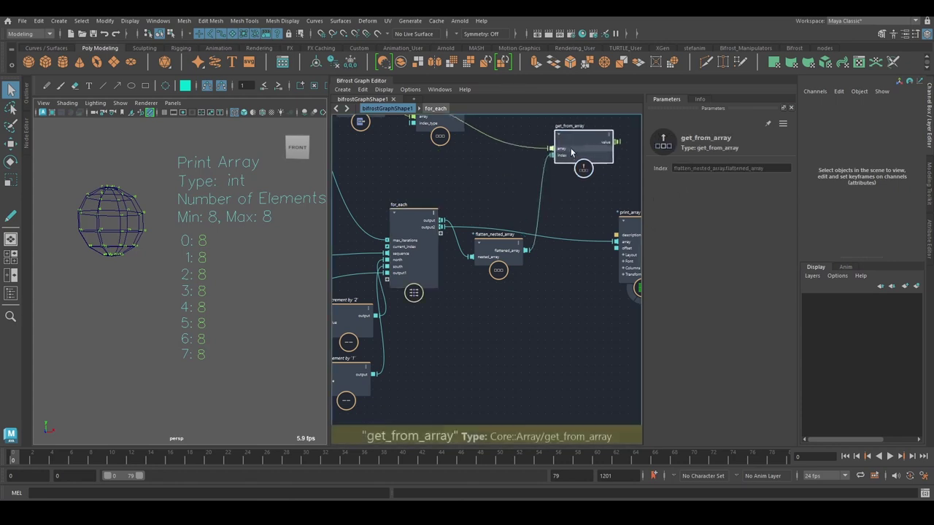
{"action": "left_click_drag", "start_coordinate": [216, 230], "coordinate": [247, 359]}
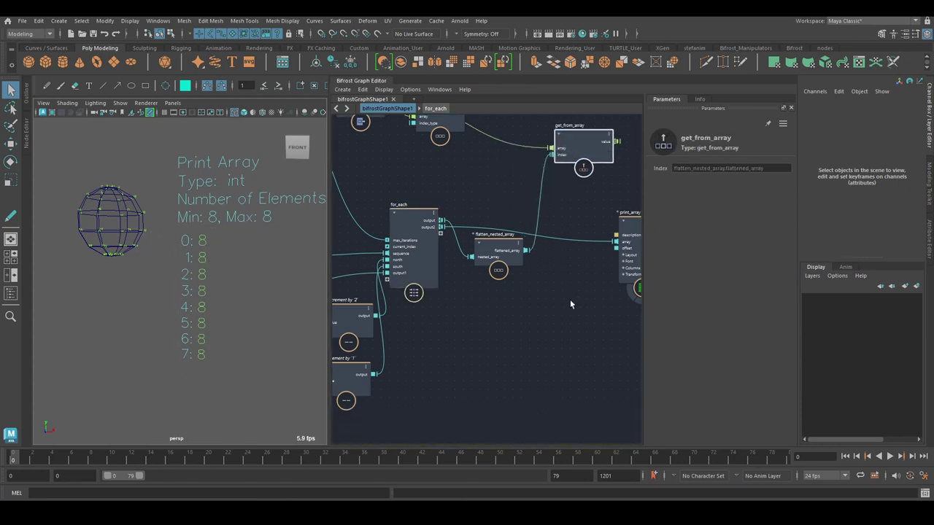
Step: Move print_array further from for_each and place flatten_nested_array higher, above the output2 wire
{"action": "left_click", "coordinate": [570, 299]}
{"action": "middle_click_drag", "start_coordinate": [570, 300], "coordinate": [493, 350], "text": "alt"}
{"action": "left_click_drag", "start_coordinate": [548, 299], "coordinate": [575, 297]}
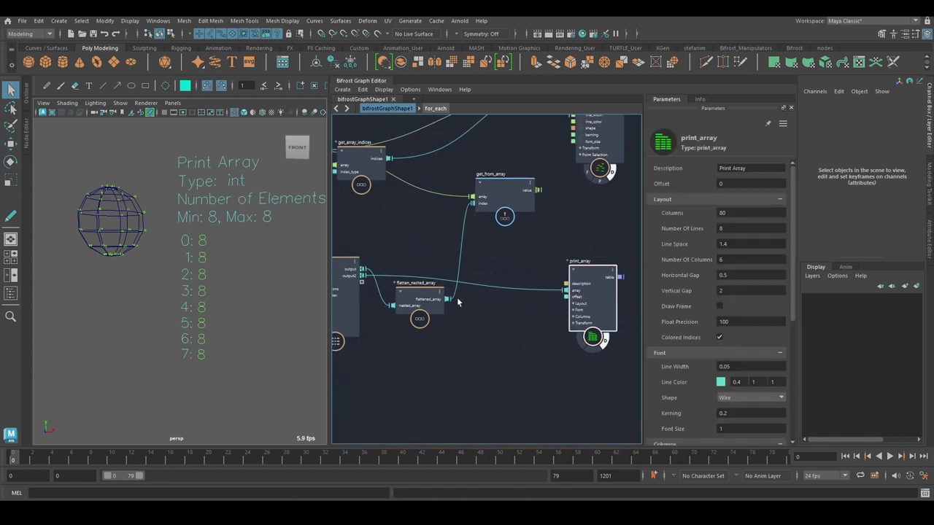
{"action": "left_click_drag", "start_coordinate": [423, 300], "coordinate": [455, 240]}
{"action": "left_click_drag", "start_coordinate": [165, 227], "coordinate": [228, 380]}
{"action": "left_click", "coordinate": [452, 313]}
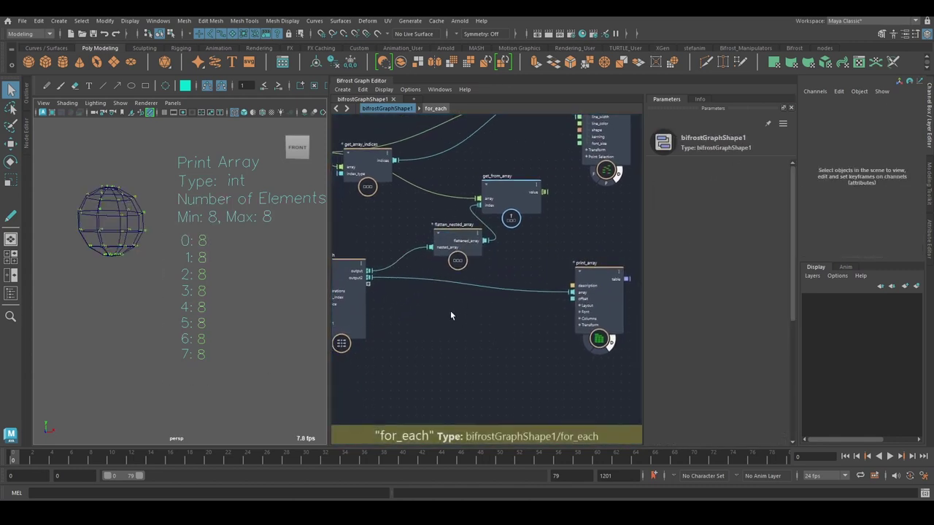
Step: Add a cumulative_sum_array node and insert it between for_each's output2 and print_array
{"action": "middle_click_drag", "start_coordinate": [453, 307], "coordinate": [462, 314], "text": "alt"}
{"action": "key", "text": "Tab"}
{"action": "type", "text": "cumu"}
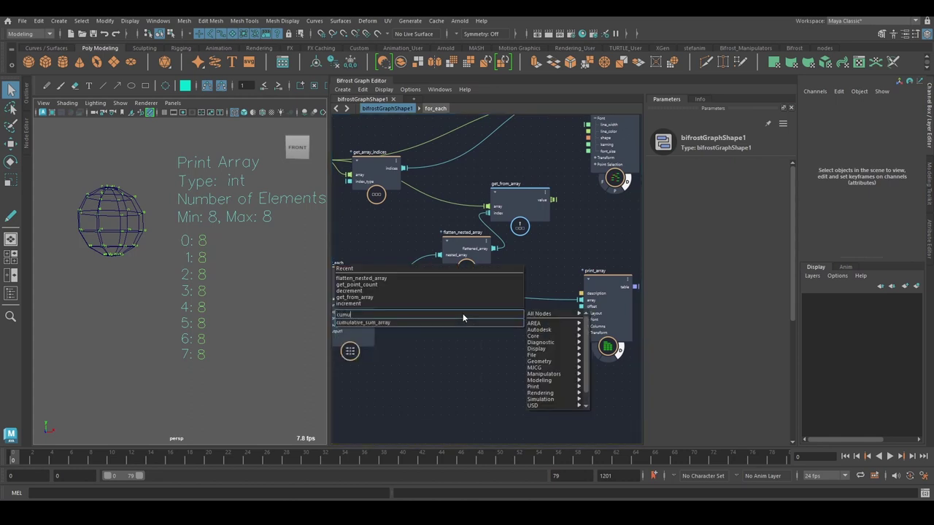
{"action": "key", "text": "Down"}
{"action": "key", "text": "Return"}
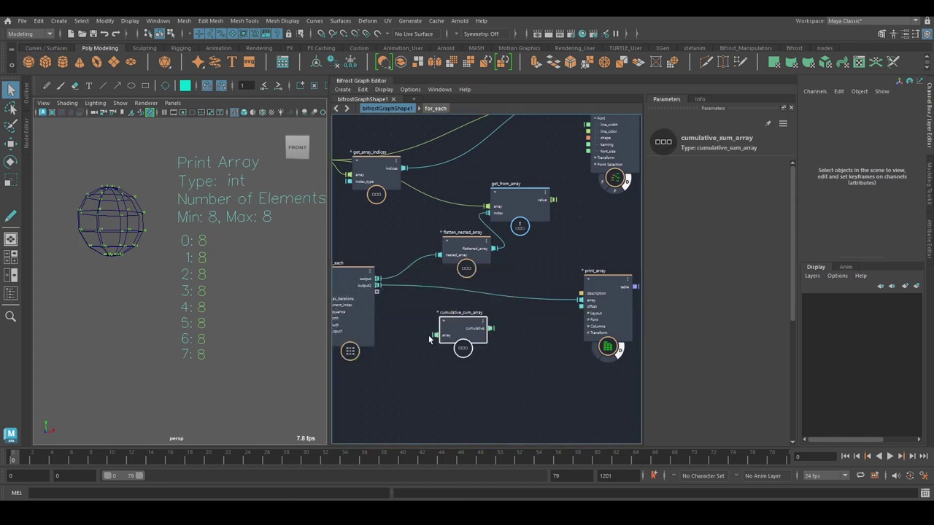
{"action": "left_click_drag", "start_coordinate": [462, 315], "coordinate": [471, 273]}
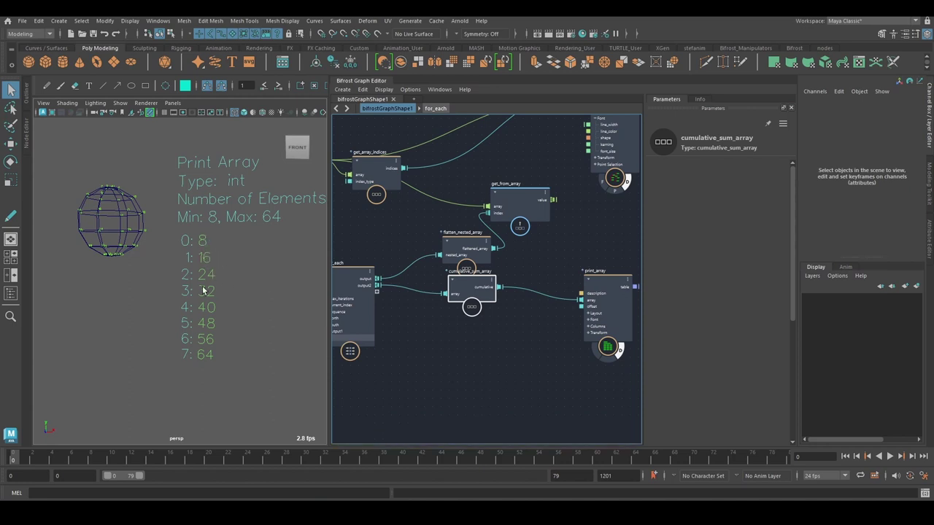
Step: Spread the nodes out by raising flatten_nested_array and get_from_array and shifting print_array away from cumulative_sum_array
{"action": "left_click_drag", "start_coordinate": [462, 249], "coordinate": [436, 224]}
{"action": "left_click_drag", "start_coordinate": [518, 214], "coordinate": [541, 185]}
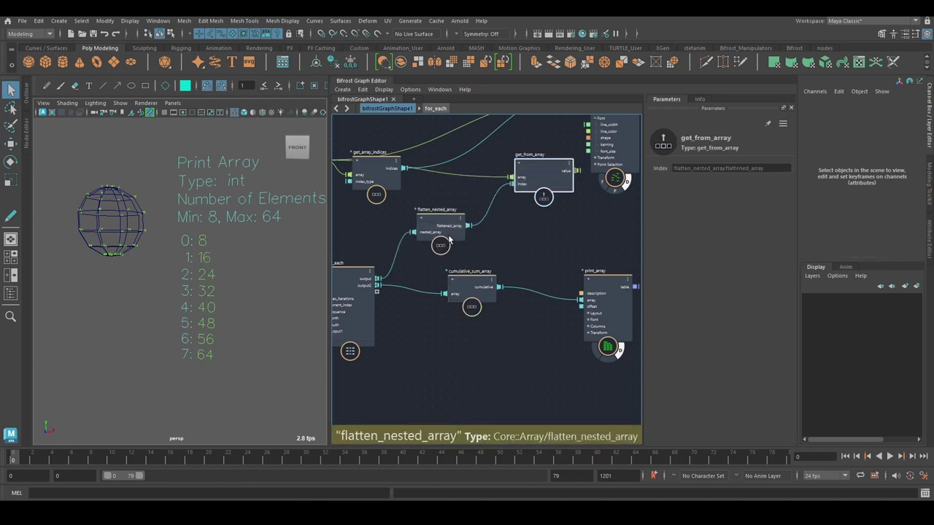
{"action": "left_click_drag", "start_coordinate": [438, 229], "coordinate": [439, 218]}
{"action": "left_click_drag", "start_coordinate": [253, 267], "coordinate": [269, 277], "text": "alt"}
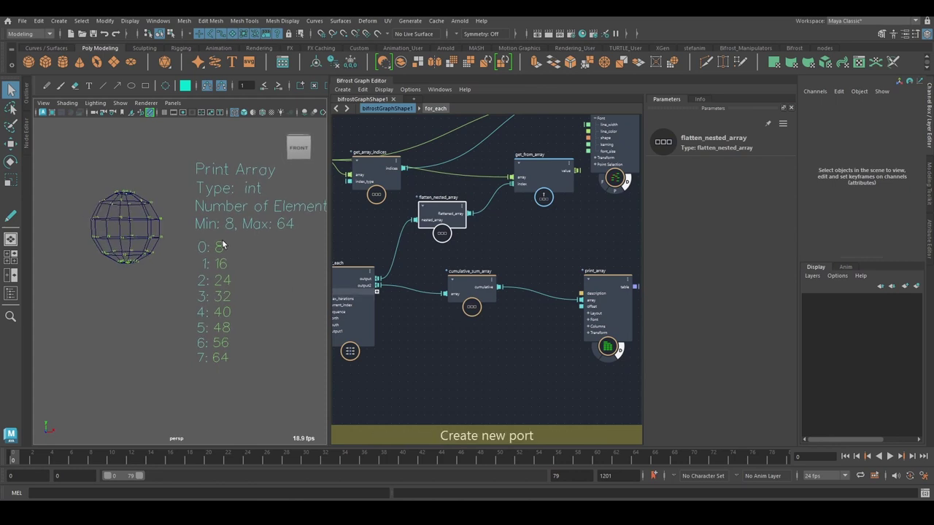
{"action": "middle_click_drag", "start_coordinate": [518, 358], "coordinate": [499, 365], "text": "alt"}
{"action": "left_click_drag", "start_coordinate": [574, 310], "coordinate": [625, 298]}
{"action": "middle_click_drag", "start_coordinate": [521, 308], "coordinate": [513, 321], "text": "alt"}
Step: Add a zero node below the cumulative_sum_array wire and set its type to uint
{"action": "left_click", "coordinate": [522, 355]}
{"action": "key", "text": "Tab"}
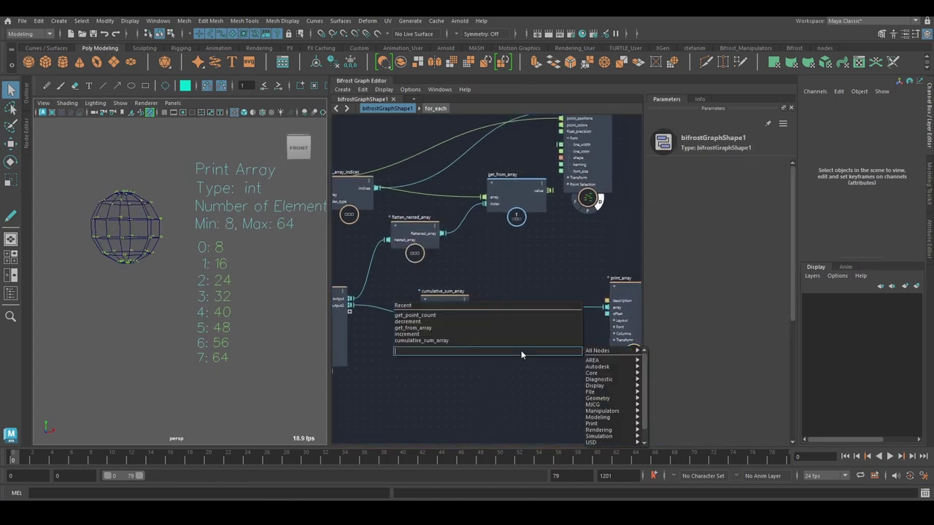
{"action": "type", "text": "zero"}
{"action": "left_click", "coordinate": [475, 361]}
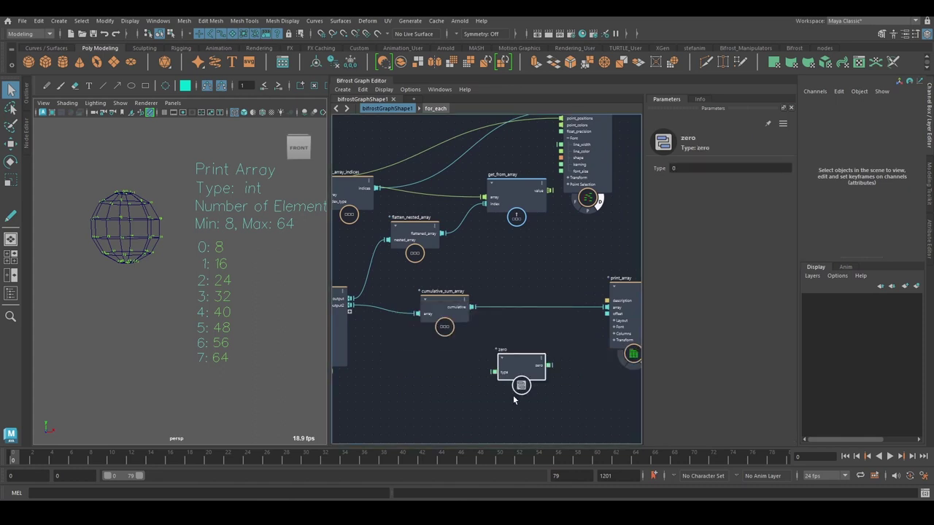
{"action": "right_click", "coordinate": [496, 360]}
{"action": "mouse_move", "coordinate": [520, 367]}
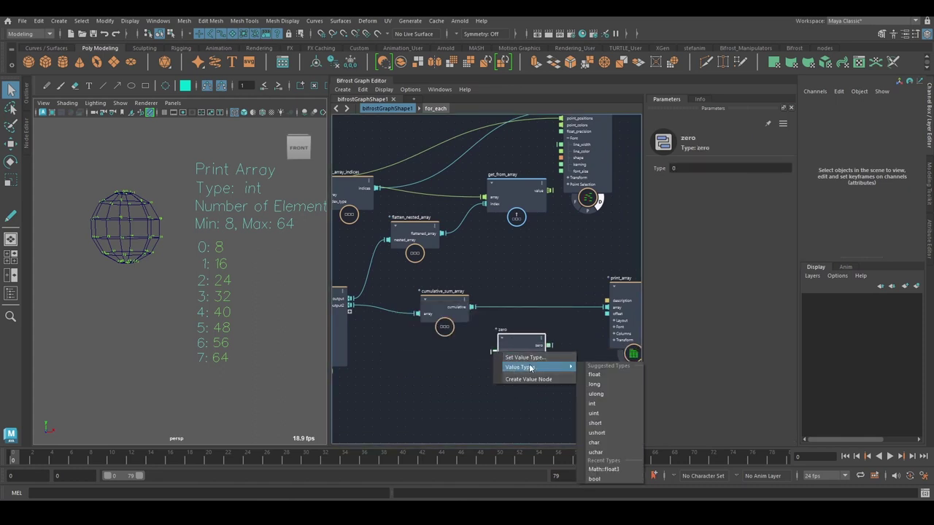
{"action": "left_click", "coordinate": [605, 414]}
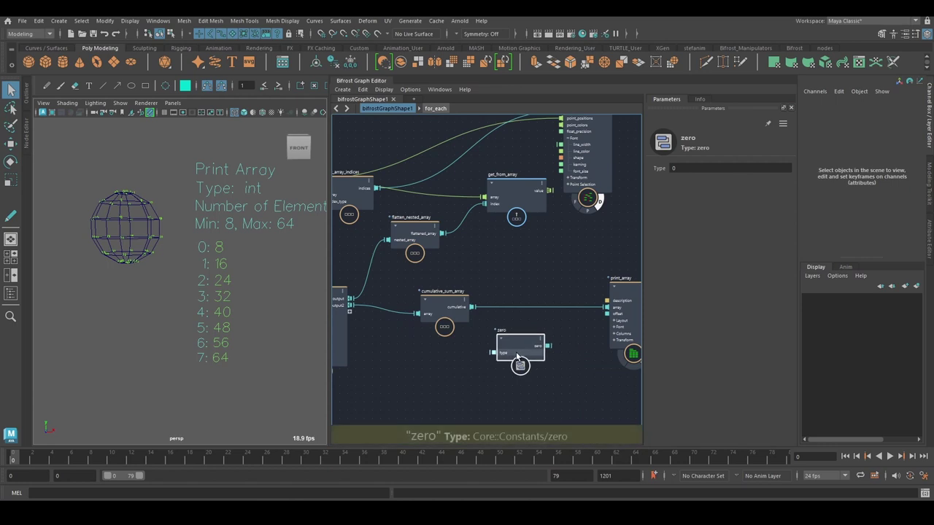
Step: Add a build_array node in front of print_array and move the zero node to its input side
{"action": "key", "text": "Tab"}
{"action": "type", "text": "buil"}
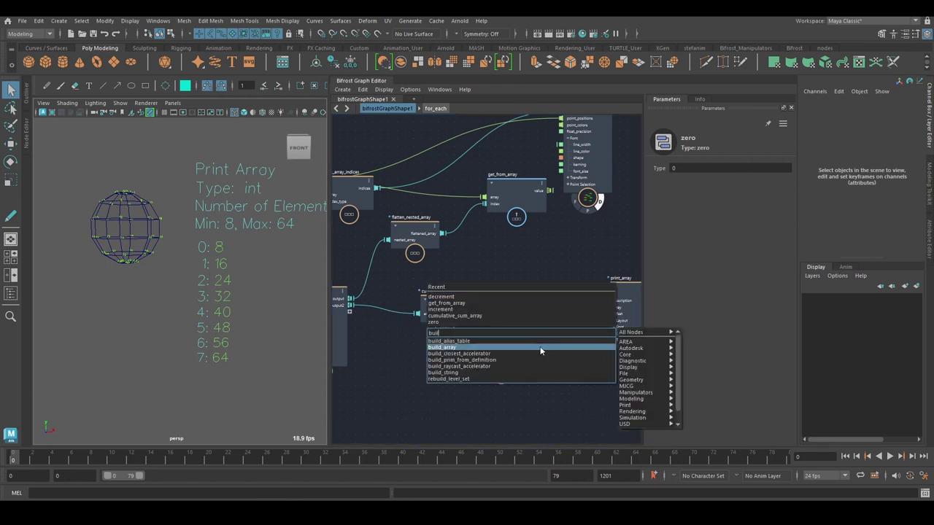
{"action": "left_click", "coordinate": [542, 350]}
{"action": "left_click_drag", "start_coordinate": [502, 359], "coordinate": [482, 371]}
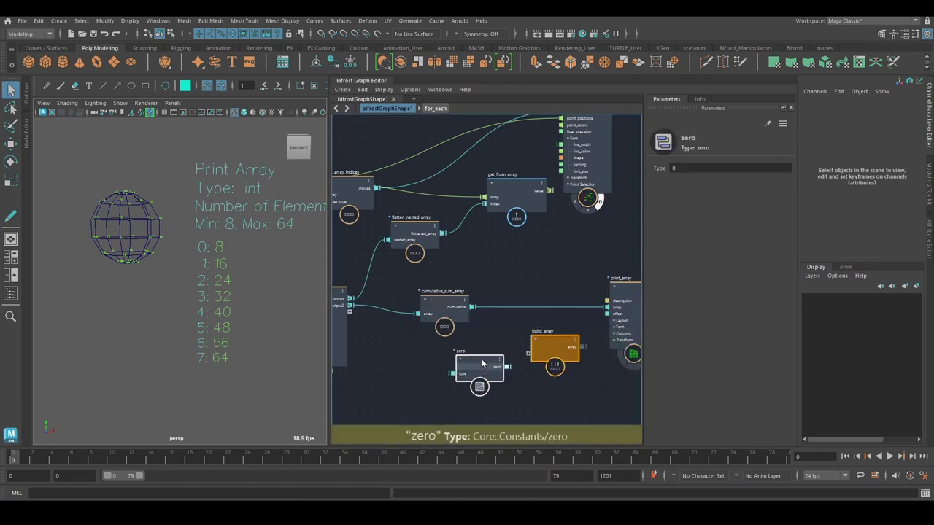
Step: Connect zero and then the cumulative output to build_array, and feed its array output into print_array
{"action": "left_click_drag", "start_coordinate": [473, 307], "coordinate": [529, 353]}
{"action": "middle_click_drag", "start_coordinate": [499, 332], "coordinate": [498, 256], "text": "alt"}
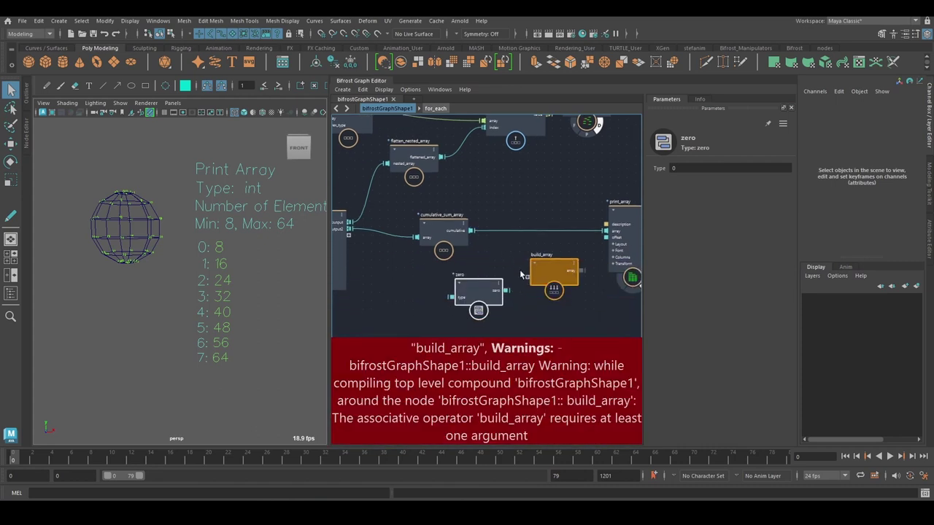
{"action": "left_click_drag", "start_coordinate": [507, 291], "coordinate": [532, 278]}
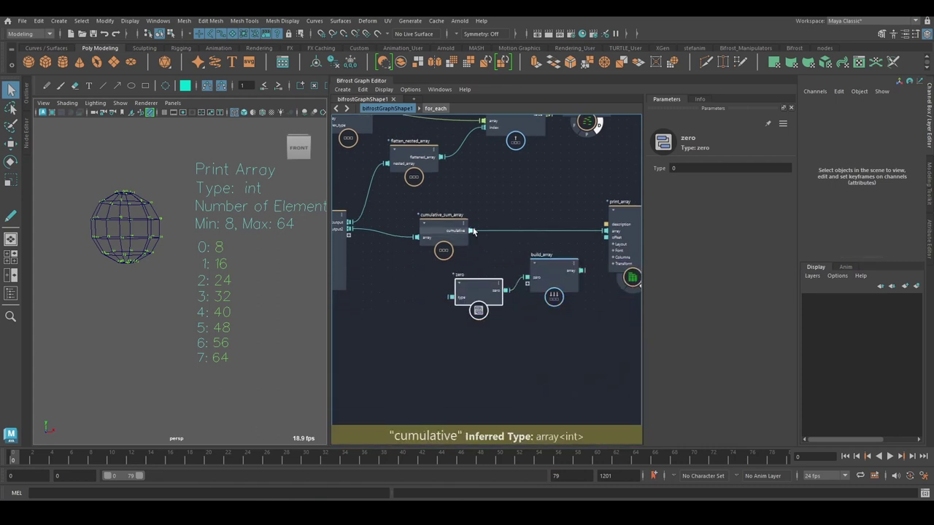
{"action": "left_click_drag", "start_coordinate": [472, 231], "coordinate": [522, 284]}
{"action": "left_click_drag", "start_coordinate": [582, 271], "coordinate": [605, 231]}
Step: Set print_array's number of lines to 11 and check the printed offset values
{"action": "left_click", "coordinate": [621, 253]}
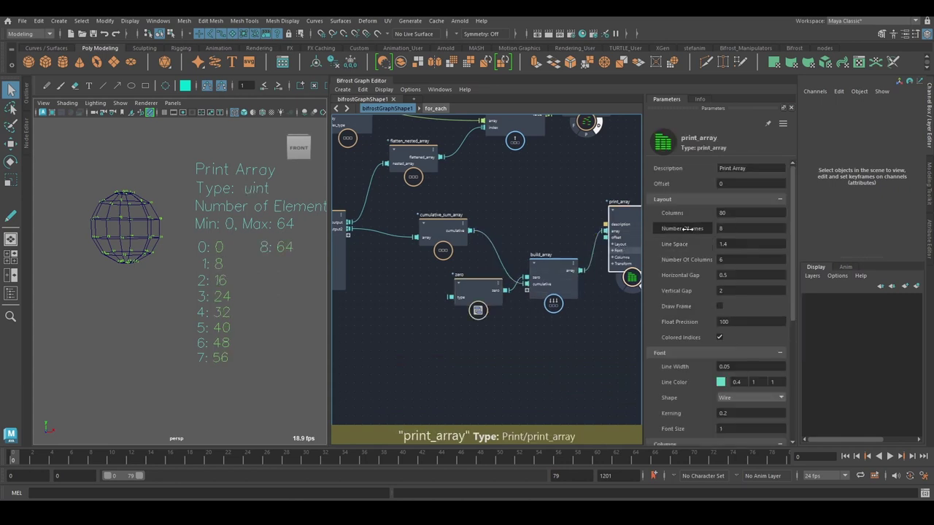
{"action": "left_click_drag", "start_coordinate": [685, 230], "coordinate": [703, 229]}
{"action": "left_click_drag", "start_coordinate": [253, 372], "coordinate": [252, 282], "text": "alt"}
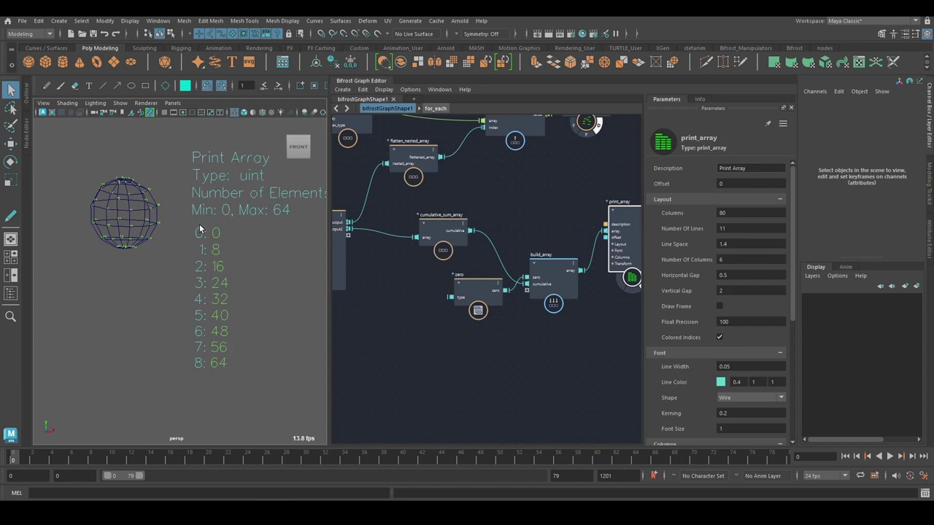
{"action": "left_click_drag", "start_coordinate": [185, 239], "coordinate": [247, 377]}
{"action": "left_click", "coordinate": [497, 358]}
Step: Group cumulative_sum_array, zero and build_array into a compound named counts_to_offset_array
{"action": "middle_click_drag", "start_coordinate": [530, 368], "coordinate": [535, 376], "text": "alt"}
{"action": "left_click_drag", "start_coordinate": [556, 379], "coordinate": [435, 218]}
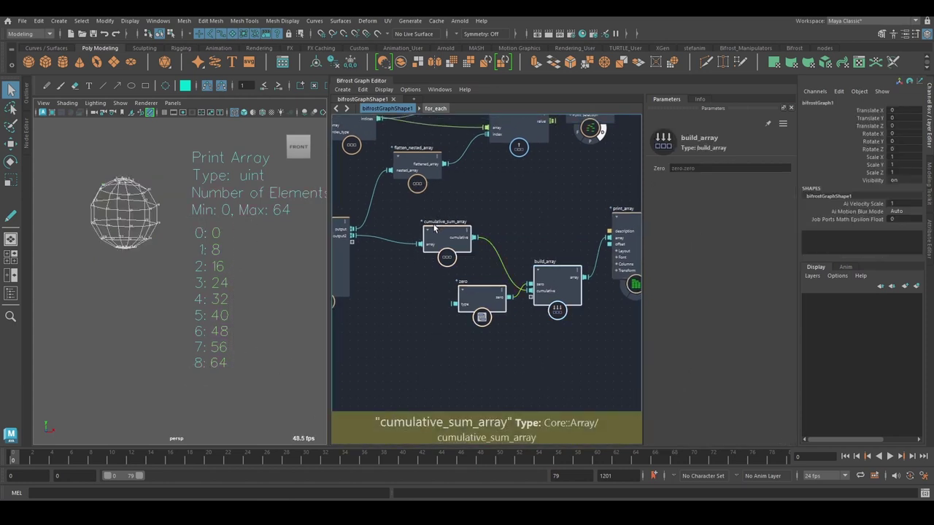
{"action": "key", "text": "ctrl+g"}
{"action": "scroll", "coordinate": [434, 248], "scroll_direction": "up", "scroll_amount": 3}
{"action": "double_click", "coordinate": [509, 264]}
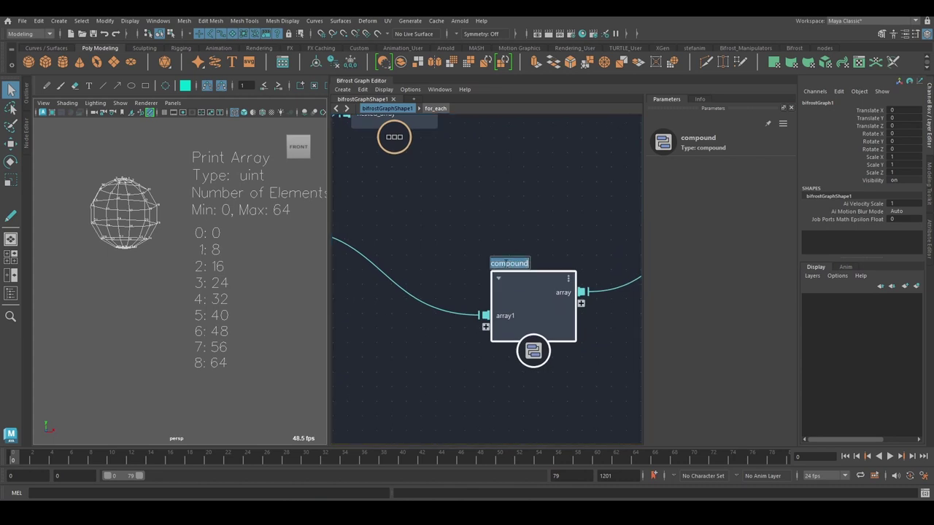
{"action": "type", "text": "counts_to_offset_array"}
{"action": "left_click", "coordinate": [391, 249]}
Step: Reposition the counts_to_offset_array compound between for_each and print_array, then deselect everything in the scene
{"action": "scroll", "coordinate": [408, 259], "scroll_direction": "down", "scroll_amount": 2}
{"action": "middle_click_drag", "start_coordinate": [425, 269], "coordinate": [461, 263], "text": "alt"}
{"action": "left_click_drag", "start_coordinate": [545, 297], "coordinate": [512, 264]}
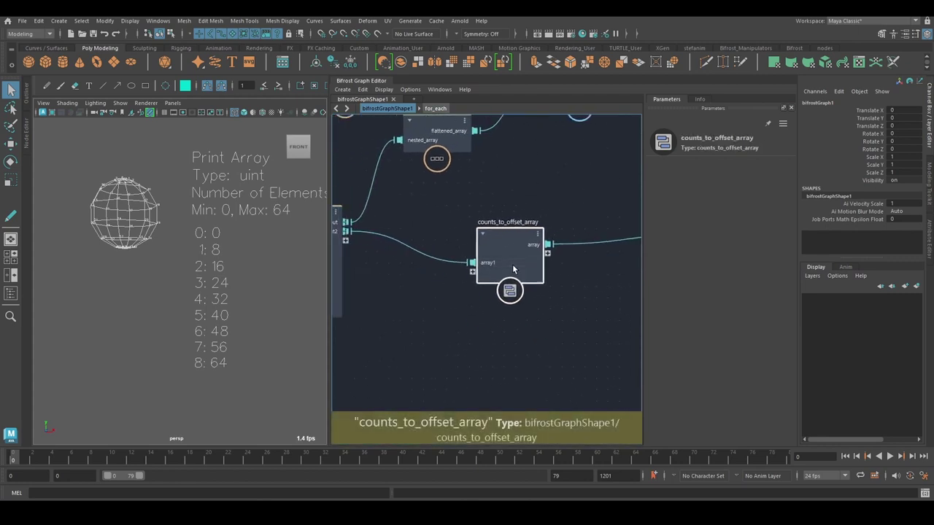
{"action": "left_click", "coordinate": [442, 213]}
{"action": "middle_click_drag", "start_coordinate": [445, 216], "coordinate": [419, 225], "text": "alt"}
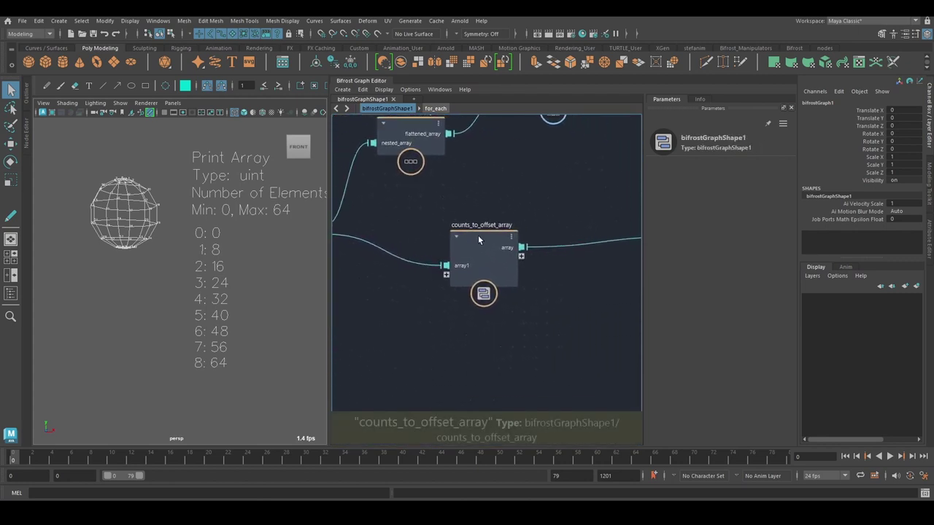
{"action": "left_click_drag", "start_coordinate": [479, 238], "coordinate": [503, 258]}
{"action": "left_click", "coordinate": [260, 257]}
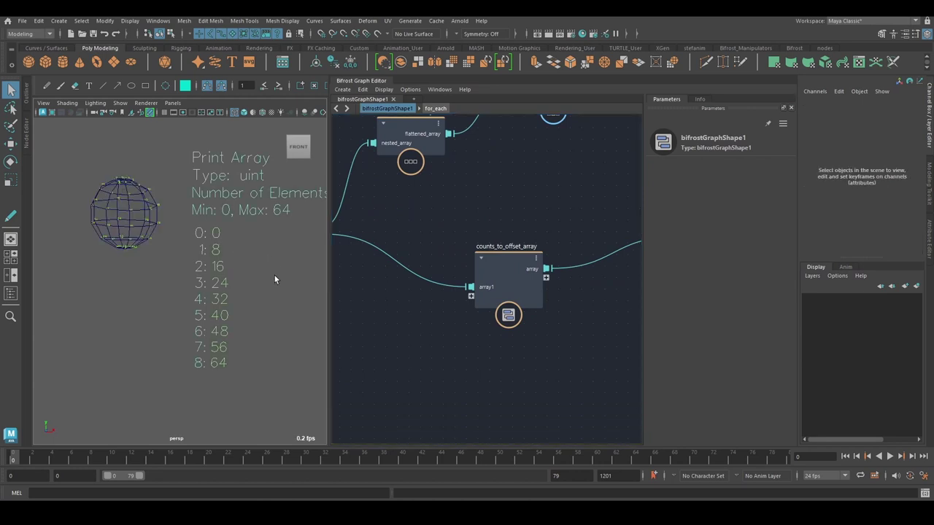
{"action": "mouse_move", "coordinate": [275, 277]}
{"action": "middle_mouse_down", "text": "alt"}
{"action": "mouse_move", "coordinate": [265, 338]}
{"action": "mouse_move", "coordinate": [268, 276]}
{"action": "middle_mouse_up", "text": "alt"}
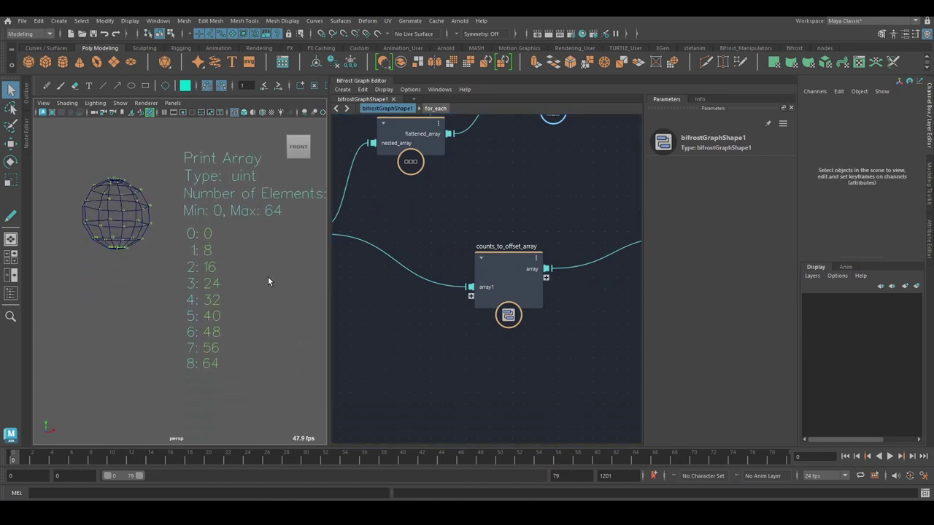
{"action": "mouse_move", "coordinate": [267, 276]}
{"action": "left_mouse_down", "text": "alt"}
{"action": "mouse_move", "coordinate": [234, 269]}
{"action": "mouse_move", "coordinate": [257, 265]}
{"action": "left_mouse_up", "text": "alt"}
Step: Disconnect print_array and switch off the print_points display, placing print_points beside the output node
{"action": "middle_click_drag", "start_coordinate": [513, 252], "coordinate": [377, 305], "text": "alt"}
{"action": "middle_click_drag", "start_coordinate": [482, 259], "coordinate": [516, 320], "text": "alt"}
{"action": "scroll", "coordinate": [467, 229], "scroll_direction": "down", "scroll_amount": 1}
{"action": "middle_click_drag", "start_coordinate": [467, 229], "coordinate": [511, 276], "text": "alt"}
{"action": "left_click", "coordinate": [607, 258]}
{"action": "middle_click_drag", "start_coordinate": [563, 296], "coordinate": [550, 345], "text": "alt"}
{"action": "right_click_drag", "start_coordinate": [540, 332], "coordinate": [473, 261], "text": "alt"}
{"action": "left_click_drag", "start_coordinate": [545, 259], "coordinate": [414, 204]}
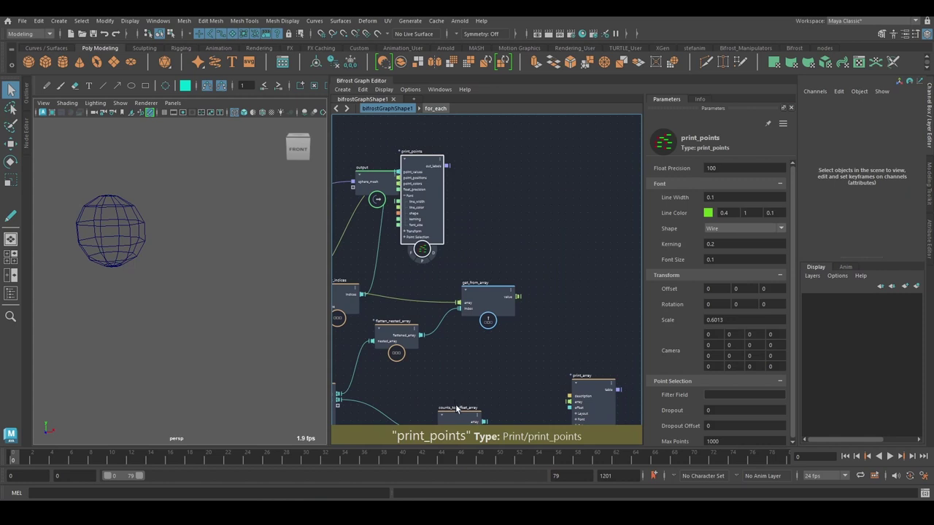
Step: Add a construct_strands node, feeding get_from_array's value into point_position and the raised counts_to_offset_array's array into strand_offset
{"action": "left_click_drag", "start_coordinate": [461, 411], "coordinate": [491, 353]}
{"action": "middle_click_drag", "start_coordinate": [531, 313], "coordinate": [492, 314], "text": "alt"}
{"action": "left_click", "coordinate": [520, 290]}
{"action": "key", "text": "Tab"}
{"action": "type", "text": "constr"}
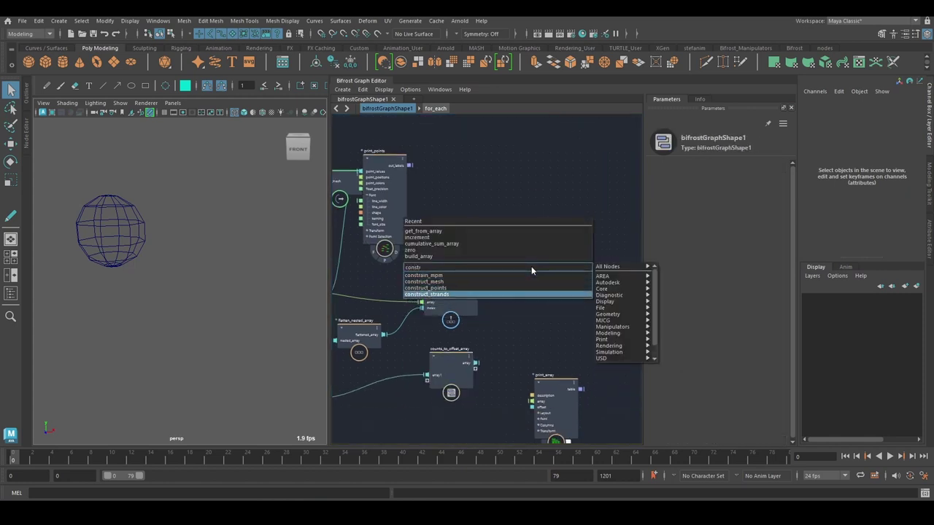
{"action": "key", "text": "Return"}
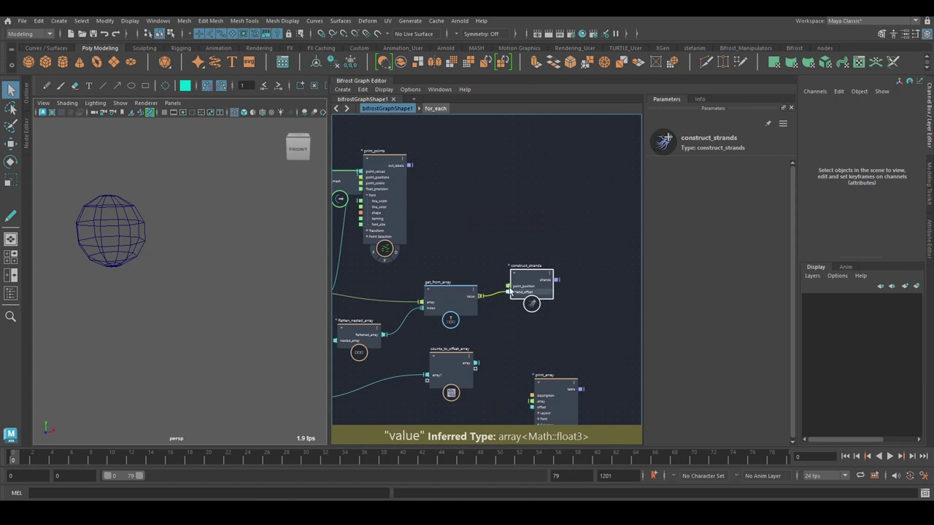
{"action": "left_click_drag", "start_coordinate": [522, 287], "coordinate": [533, 307]}
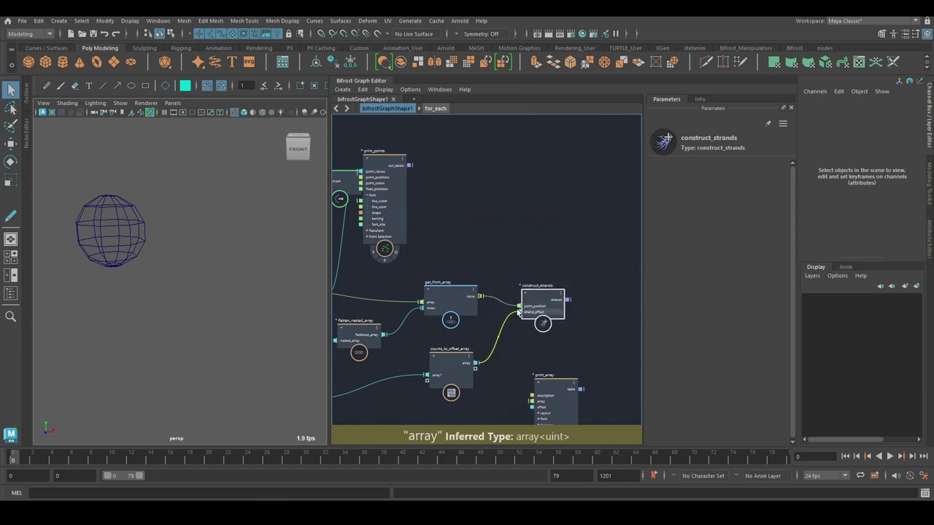
{"action": "scroll", "coordinate": [525, 291], "scroll_direction": "down", "scroll_amount": 5}
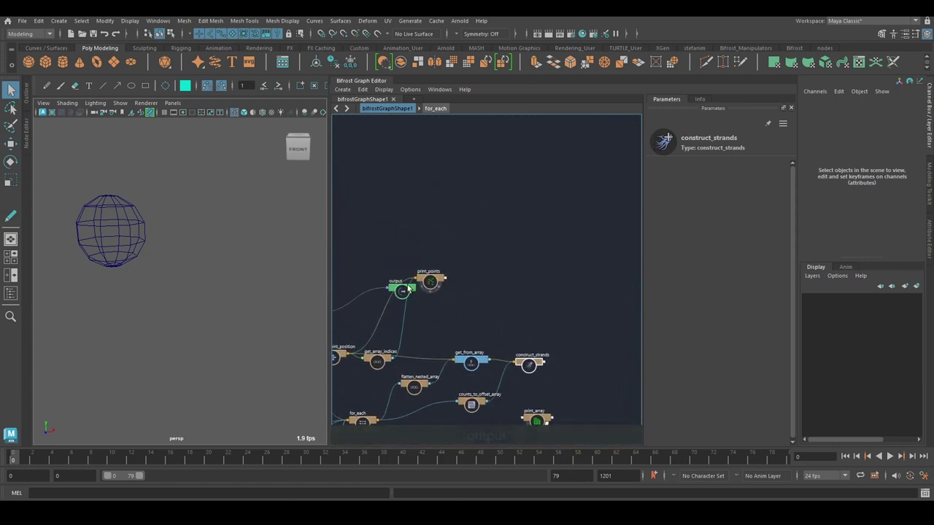
Step: Move the output node away from print_points and connect construct_strands' strands to it as a new output
{"action": "left_click_drag", "start_coordinate": [408, 289], "coordinate": [609, 283]}
{"action": "scroll", "coordinate": [608, 284], "scroll_direction": "up", "scroll_amount": 3}
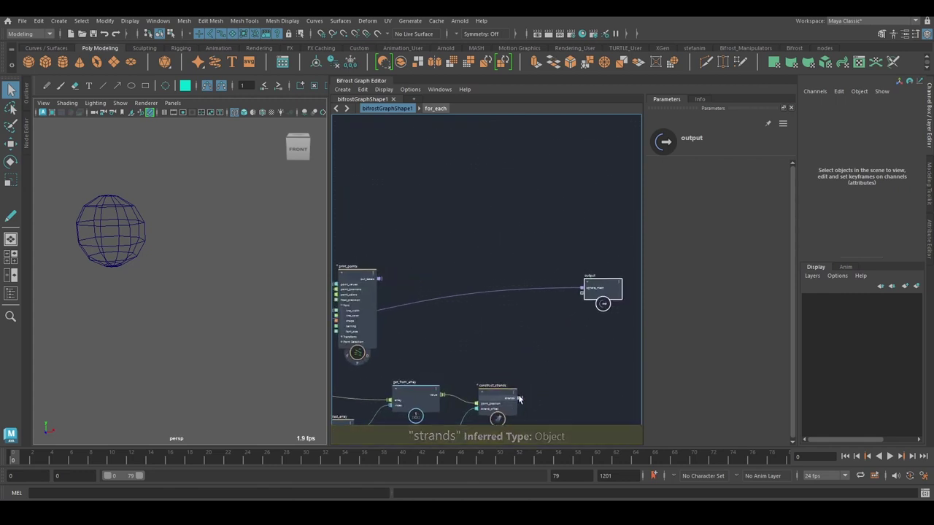
{"action": "left_click_drag", "start_coordinate": [519, 399], "coordinate": [548, 306]}
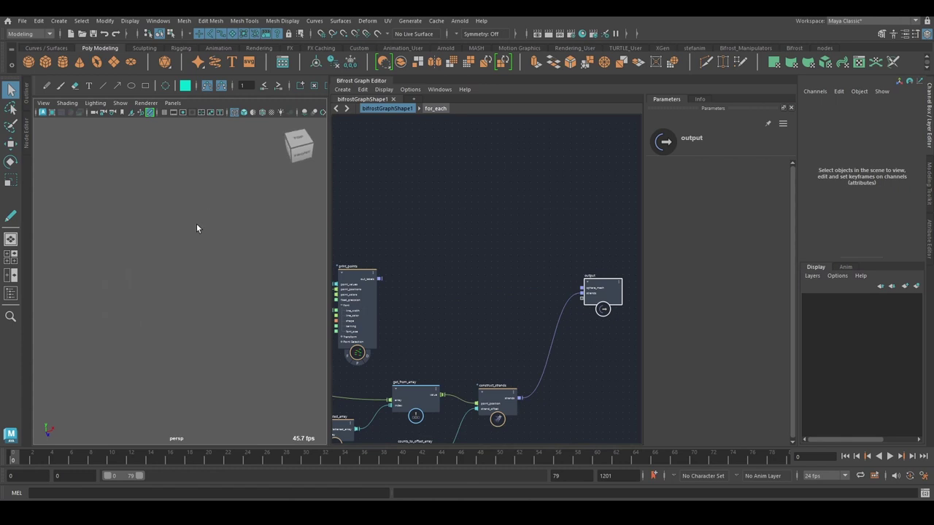
{"action": "left_click_drag", "start_coordinate": [243, 210], "coordinate": [217, 224], "text": "alt"}
Step: Insert a set_strands_shape node between construct_strands and output, and set its default size to 0.02788 with the Ribbon shape
{"action": "middle_click_drag", "start_coordinate": [604, 322], "coordinate": [573, 300], "text": "alt"}
{"action": "left_click_drag", "start_coordinate": [569, 275], "coordinate": [627, 281]}
{"action": "left_click", "coordinate": [547, 280]}
{"action": "key", "text": "Tab"}
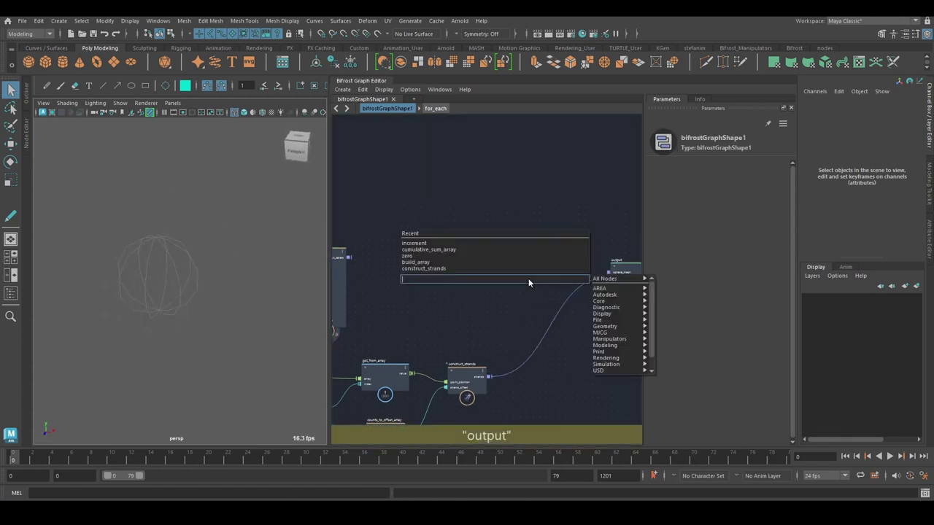
{"action": "type", "text": "sss"}
{"action": "key", "text": "Return"}
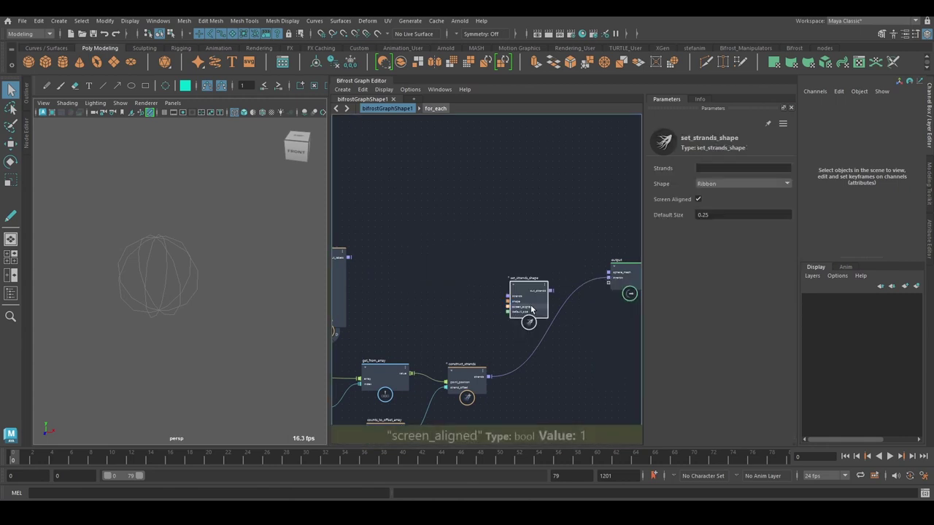
{"action": "left_click_drag", "start_coordinate": [532, 308], "coordinate": [556, 355]}
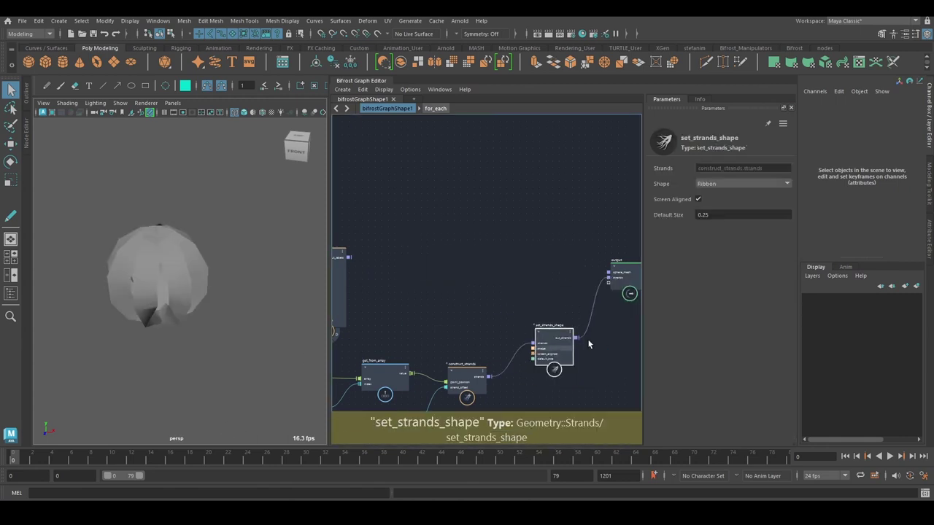
{"action": "left_click_drag", "start_coordinate": [745, 214], "coordinate": [566, 247], "text": "ctrl"}
{"action": "left_click_drag", "start_coordinate": [151, 312], "coordinate": [188, 296], "text": "alt"}
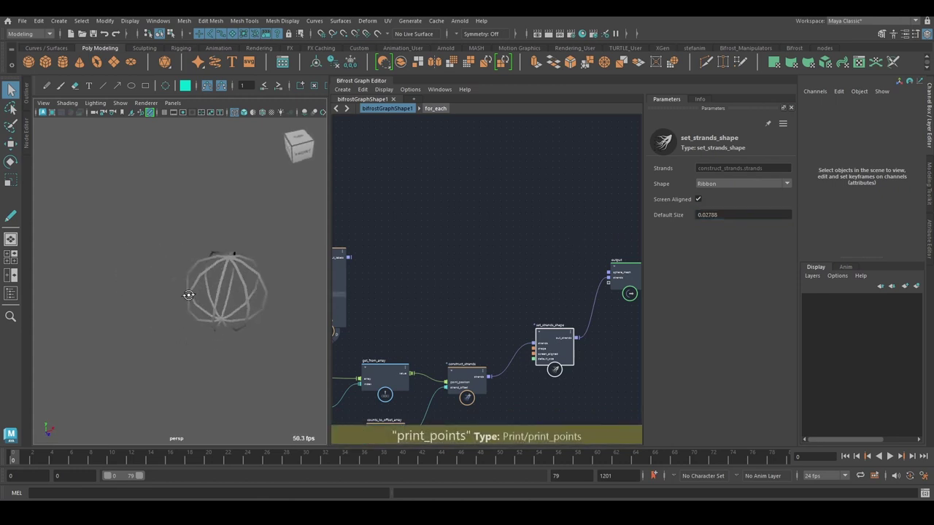
Step: Move output further away and insert a color_per_strand node between set_strands_shape and output, using its strands input
{"action": "middle_click_drag", "start_coordinate": [495, 285], "coordinate": [450, 284], "text": "alt"}
{"action": "left_click_drag", "start_coordinate": [574, 272], "coordinate": [679, 269]}
{"action": "middle_click_drag", "start_coordinate": [563, 303], "coordinate": [490, 268], "text": "alt"}
{"action": "left_click", "coordinate": [487, 231]}
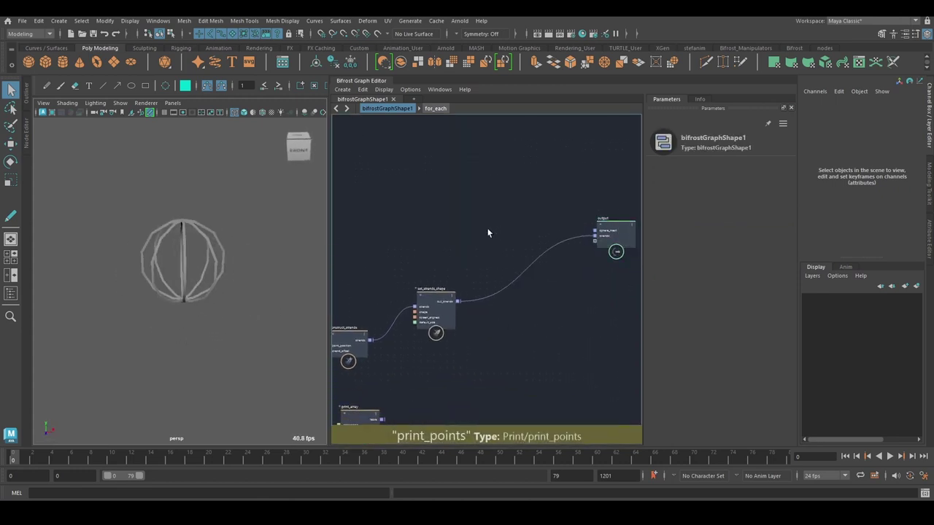
{"action": "key", "text": "Tab"}
{"action": "type", "text": "color"}
{"action": "key", "text": "Down"}
{"action": "key", "text": "Down"}
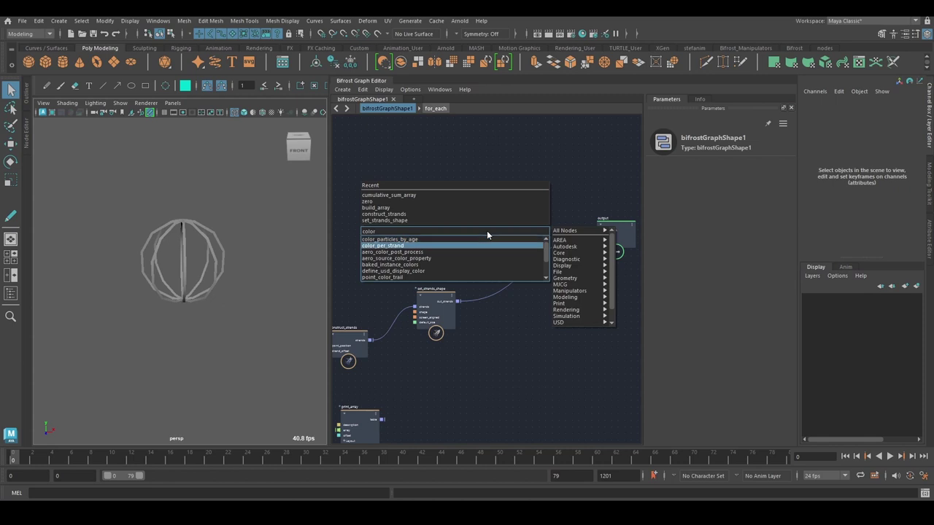
{"action": "key", "text": "Return"}
{"action": "left_click_drag", "start_coordinate": [487, 242], "coordinate": [516, 279]}
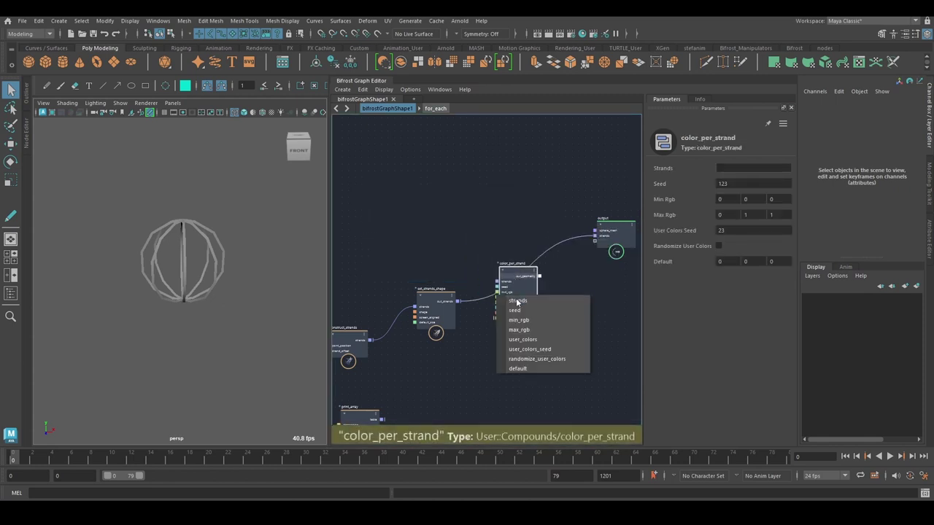
{"action": "left_click", "coordinate": [519, 304]}
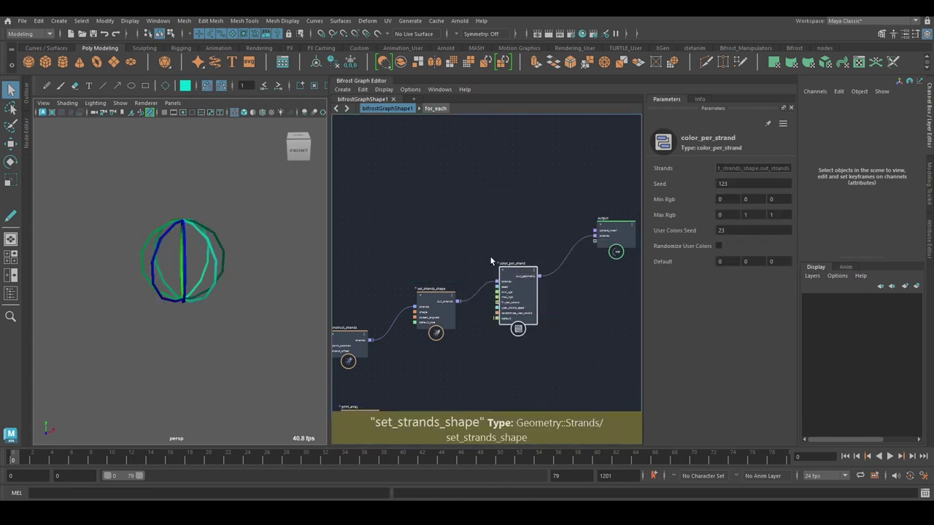
{"action": "left_click", "coordinate": [509, 256]}
{"action": "left_click", "coordinate": [510, 270]}
Step: Reposition the two int value nodes feeding create_mesh_sphere and set the one driving height_segments to 16
{"action": "middle_click_drag", "start_coordinate": [488, 242], "coordinate": [734, 207], "text": "alt"}
{"action": "middle_click_drag", "start_coordinate": [550, 253], "coordinate": [591, 281], "text": "alt"}
{"action": "left_click_drag", "start_coordinate": [498, 203], "coordinate": [466, 220]}
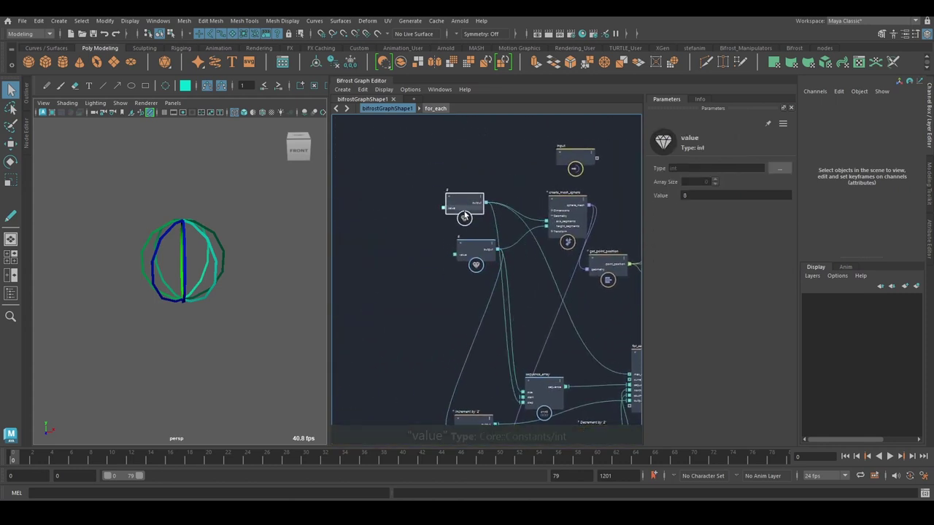
{"action": "scroll", "coordinate": [466, 221], "scroll_direction": "up", "scroll_amount": 3}
{"action": "left_click_drag", "start_coordinate": [486, 254], "coordinate": [457, 254]}
{"action": "scroll", "coordinate": [457, 253], "scroll_direction": "up", "scroll_amount": 2}
{"action": "left_click_drag", "start_coordinate": [290, 227], "coordinate": [289, 235], "text": "alt"}
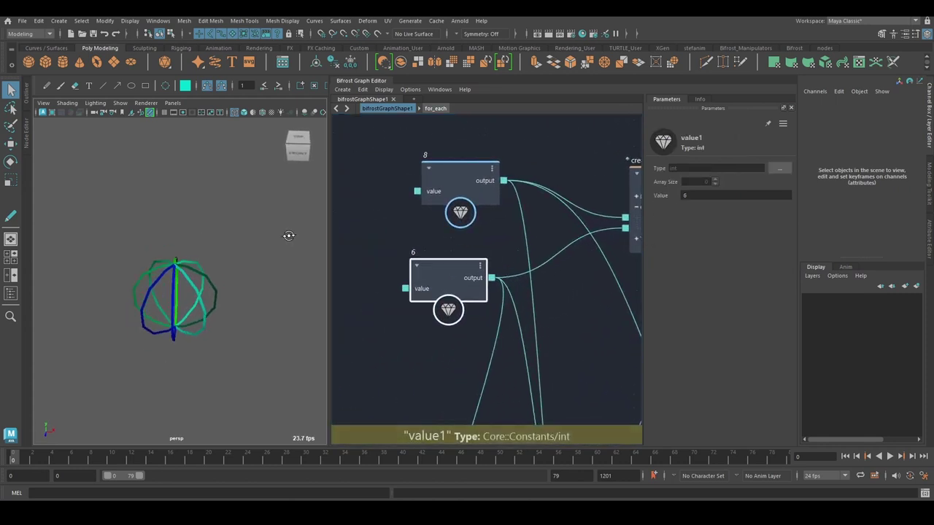
{"action": "left_click", "coordinate": [454, 191]}
{"action": "left_click", "coordinate": [472, 273]}
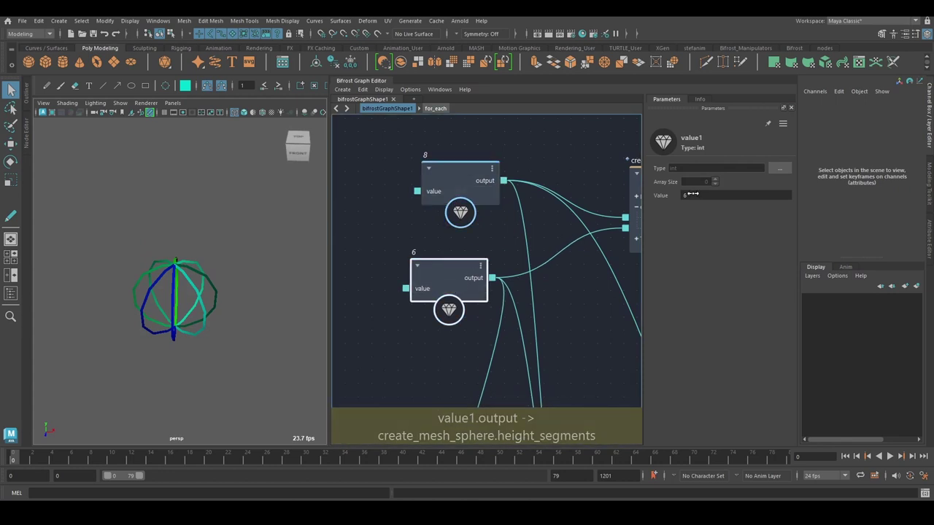
{"action": "left_click_drag", "start_coordinate": [696, 195], "coordinate": [717, 195], "text": "ctrl"}
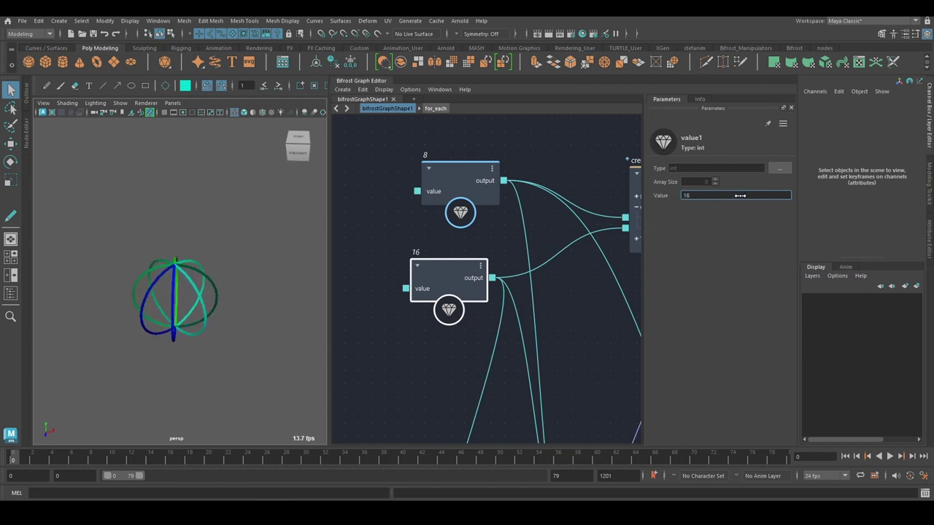
Step: Set the int value driving axis_segments to 71 and inspect the coloured strands around the sphere
{"action": "left_click", "coordinate": [479, 212]}
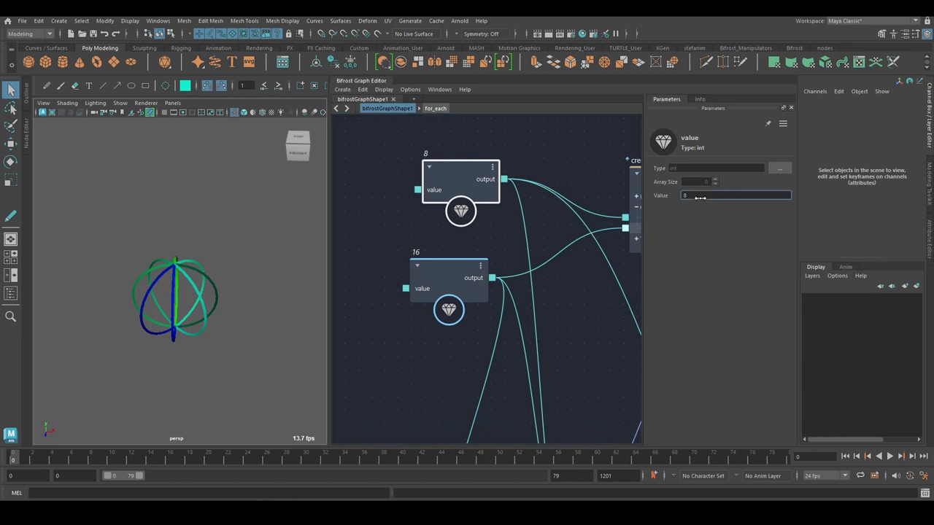
{"action": "left_click_drag", "start_coordinate": [700, 197], "coordinate": [805, 188], "text": "ctrl"}
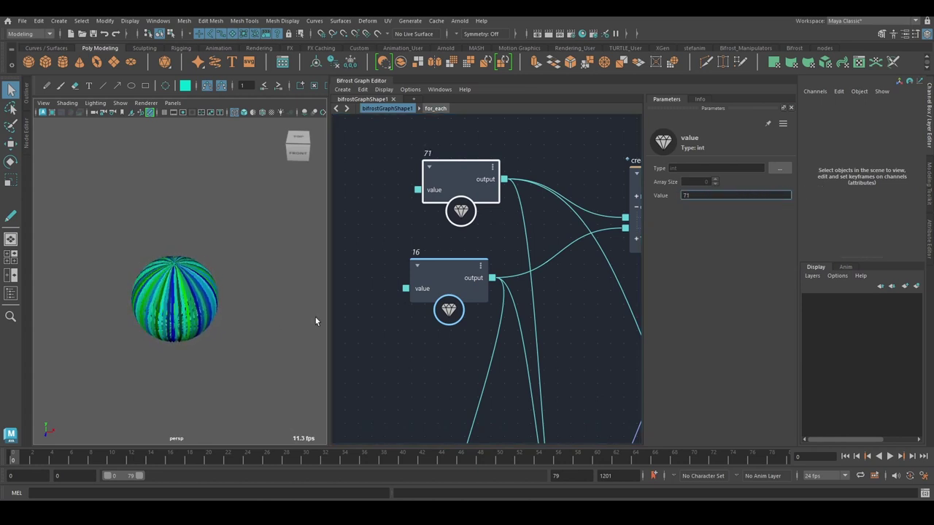
{"action": "mouse_move", "coordinate": [192, 317]}
{"action": "left_mouse_down", "text": "alt"}
{"action": "mouse_move", "coordinate": [198, 295]}
{"action": "mouse_move", "coordinate": [180, 307]}
{"action": "left_mouse_up", "text": "alt"}
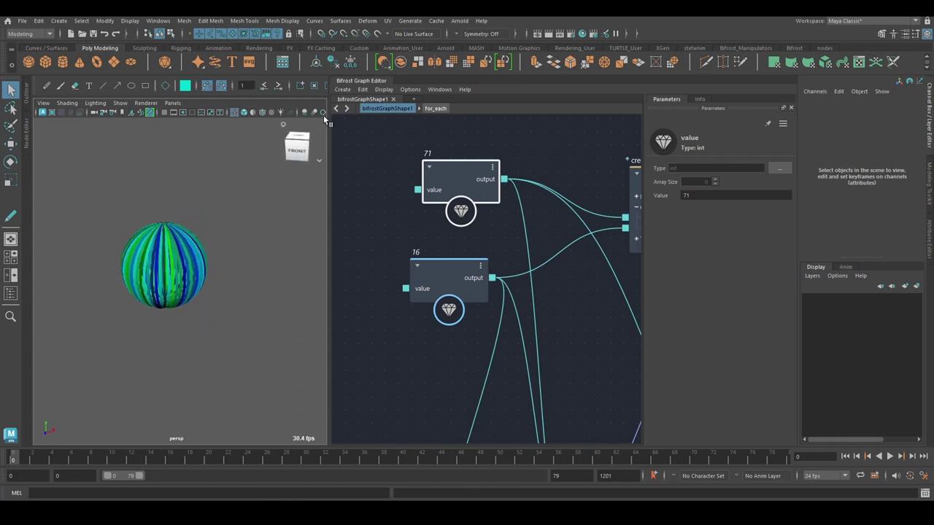
{"action": "left_click_drag", "start_coordinate": [225, 277], "coordinate": [219, 266], "text": "alt"}
{"action": "middle_click_drag", "start_coordinate": [594, 262], "coordinate": [526, 272], "text": "alt"}
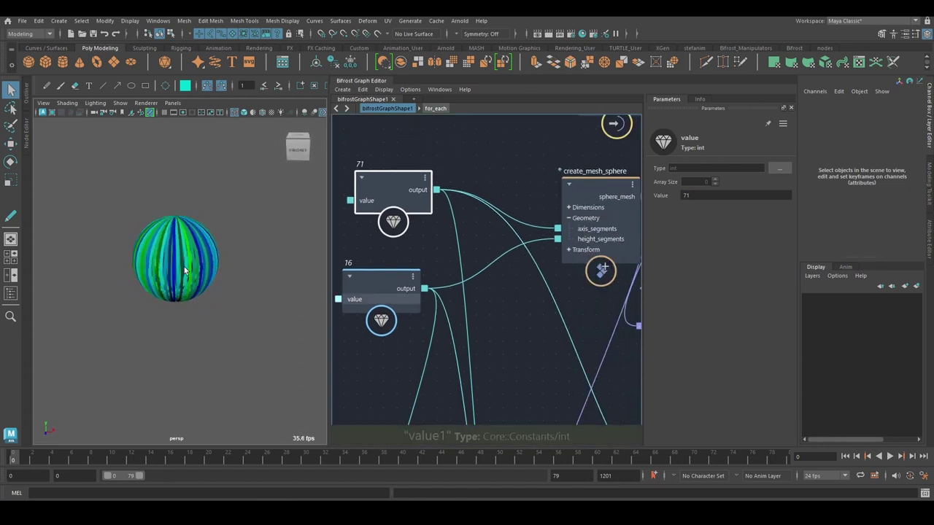
{"action": "left_click_drag", "start_coordinate": [211, 238], "coordinate": [205, 246], "text": "alt"}
{"action": "middle_click_drag", "start_coordinate": [206, 247], "coordinate": [202, 248], "text": "alt"}
{"action": "right_click_drag", "start_coordinate": [202, 248], "coordinate": [226, 254], "text": "alt"}
{"action": "left_click_drag", "start_coordinate": [226, 253], "coordinate": [208, 271], "text": "alt"}
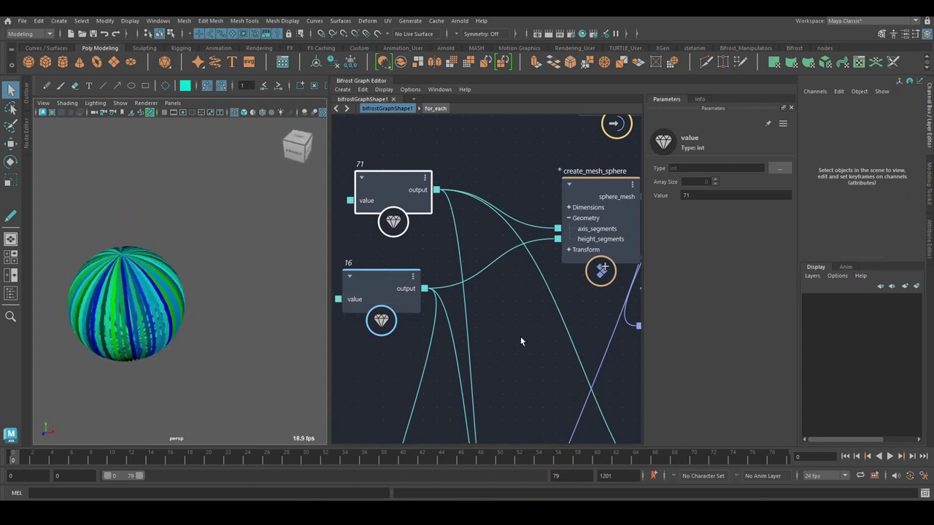
Step: Tilt the create_mesh_sphere strands by setting the up axis X to 0.01107 and Z to 0.2588
{"action": "middle_click_drag", "start_coordinate": [521, 341], "coordinate": [387, 387], "text": "alt"}
{"action": "left_click_drag", "start_coordinate": [519, 368], "coordinate": [571, 356]}
{"action": "left_click", "coordinate": [490, 296]}
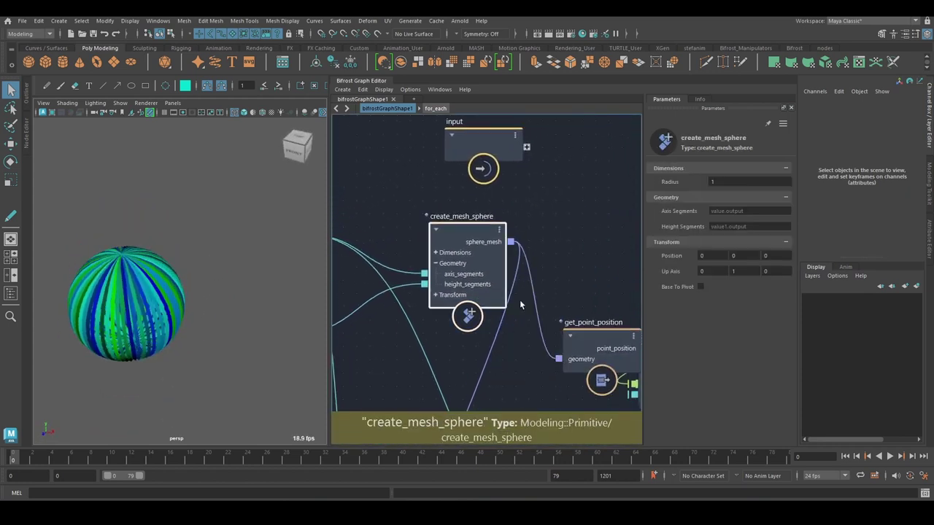
{"action": "mouse_move", "coordinate": [713, 270]}
{"action": "left_mouse_down"}
{"action": "mouse_move", "coordinate": [234, 306]}
{"action": "mouse_move", "coordinate": [921, 291]}
{"action": "mouse_move", "coordinate": [401, 302]}
{"action": "mouse_move", "coordinate": [891, 288]}
{"action": "mouse_move", "coordinate": [718, 278]}
{"action": "left_mouse_up"}
{"action": "left_click_drag", "start_coordinate": [780, 270], "coordinate": [933, 287]}
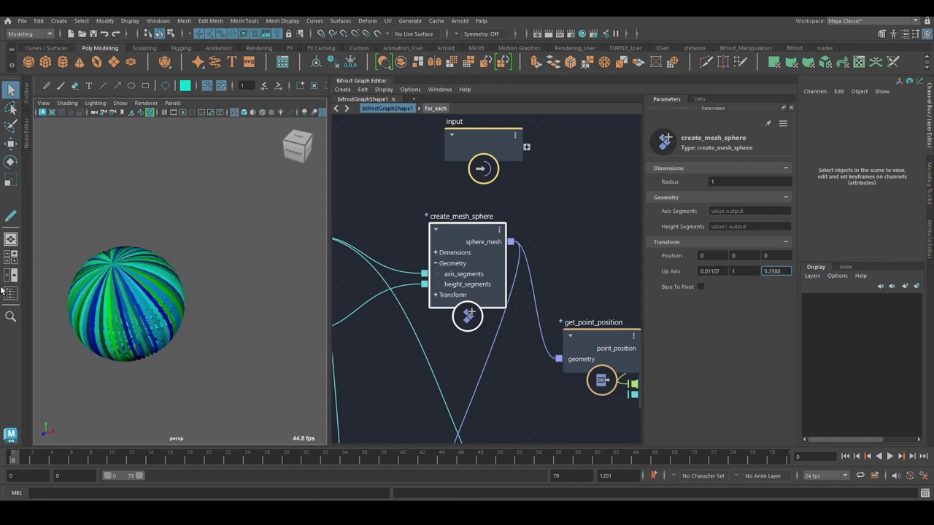
{"action": "scroll", "coordinate": [94, 286], "scroll_direction": "down", "scroll_amount": 5}
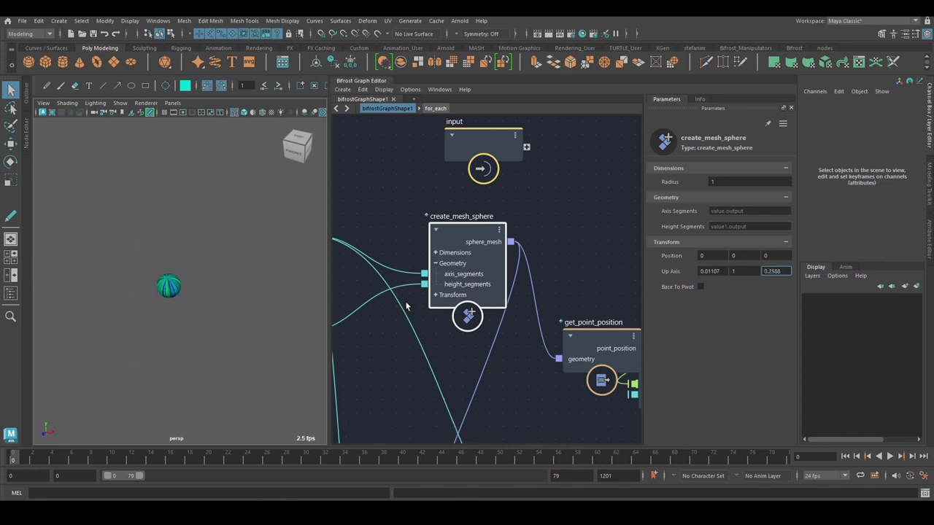
{"action": "scroll", "coordinate": [275, 284], "scroll_direction": "up", "scroll_amount": 5}
{"action": "left_click_drag", "start_coordinate": [275, 284], "coordinate": [217, 276], "text": "alt"}
{"action": "middle_click_drag", "start_coordinate": [220, 278], "coordinate": [285, 288], "text": "alt"}
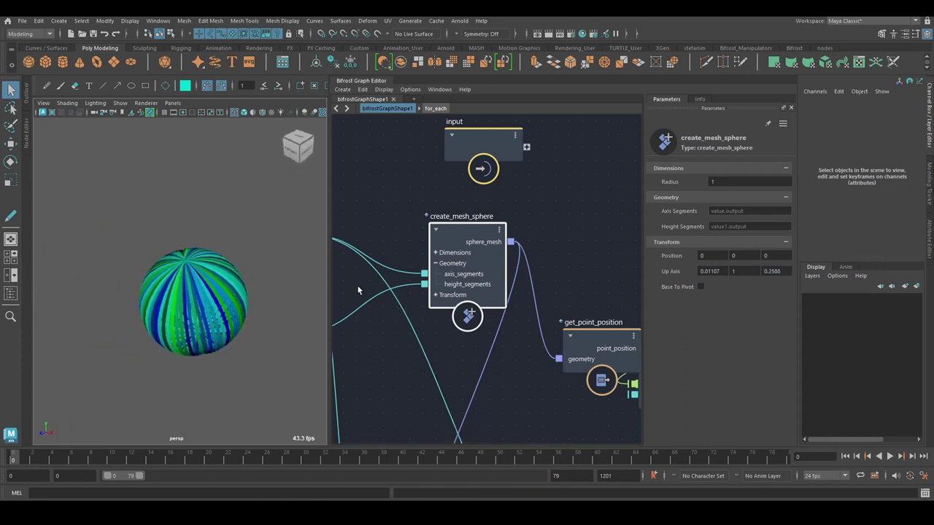